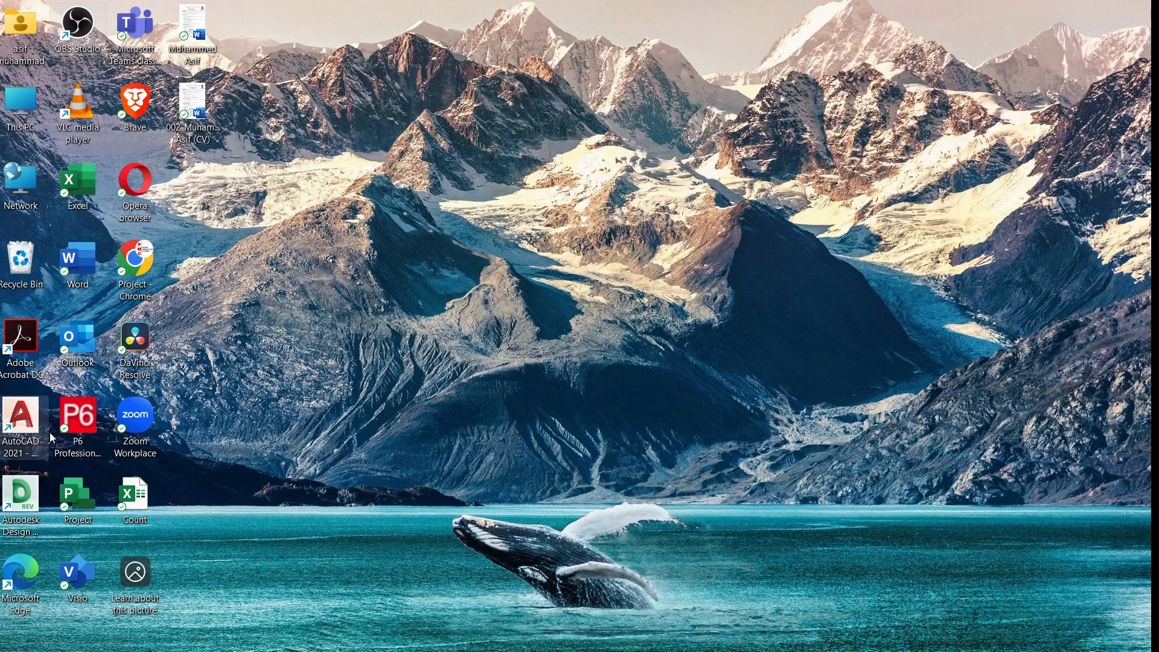
Step: Launch P6 Professional 18 from the desktop
drag(96, 442, 78, 420)
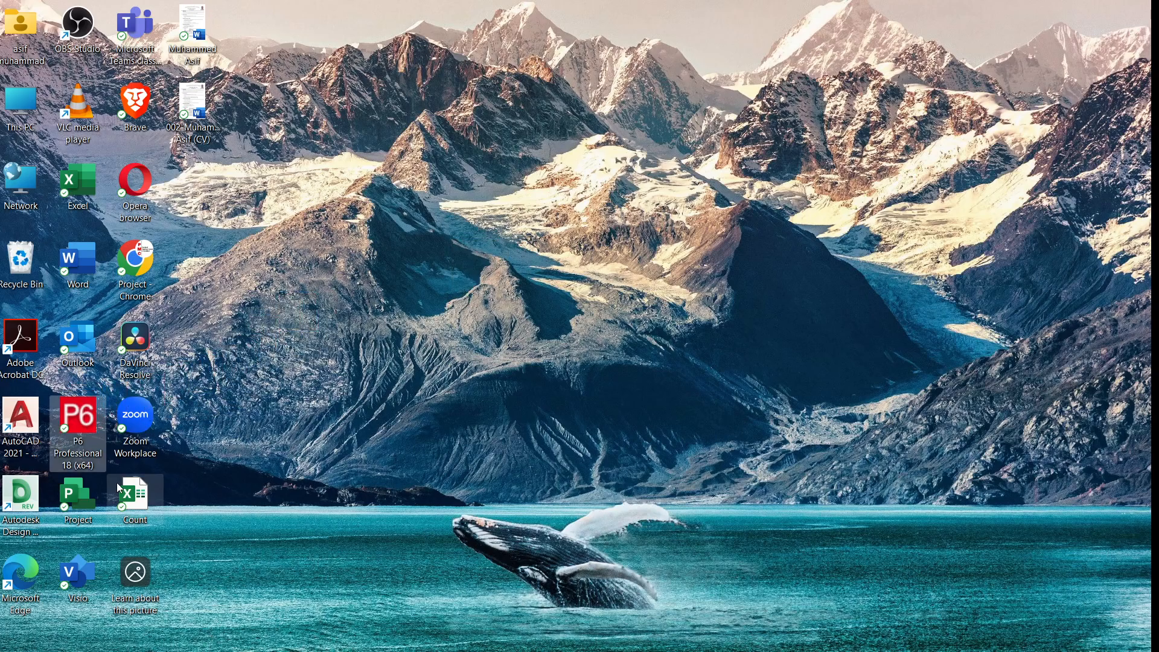
click(399, 639)
click(401, 642)
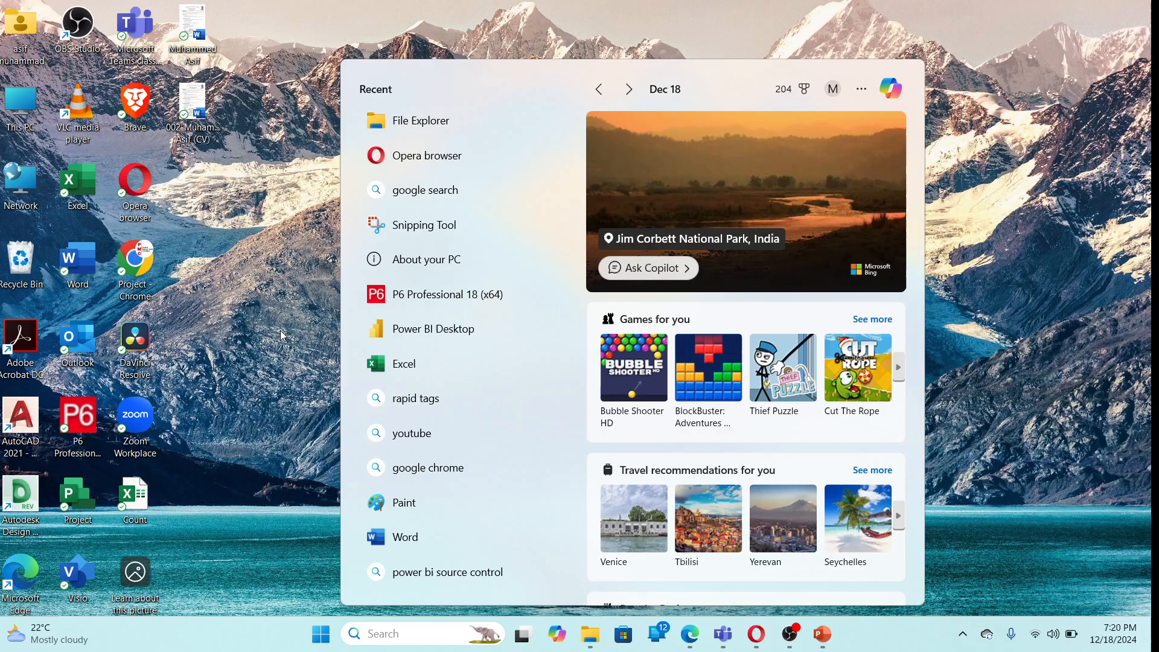
click(82, 411)
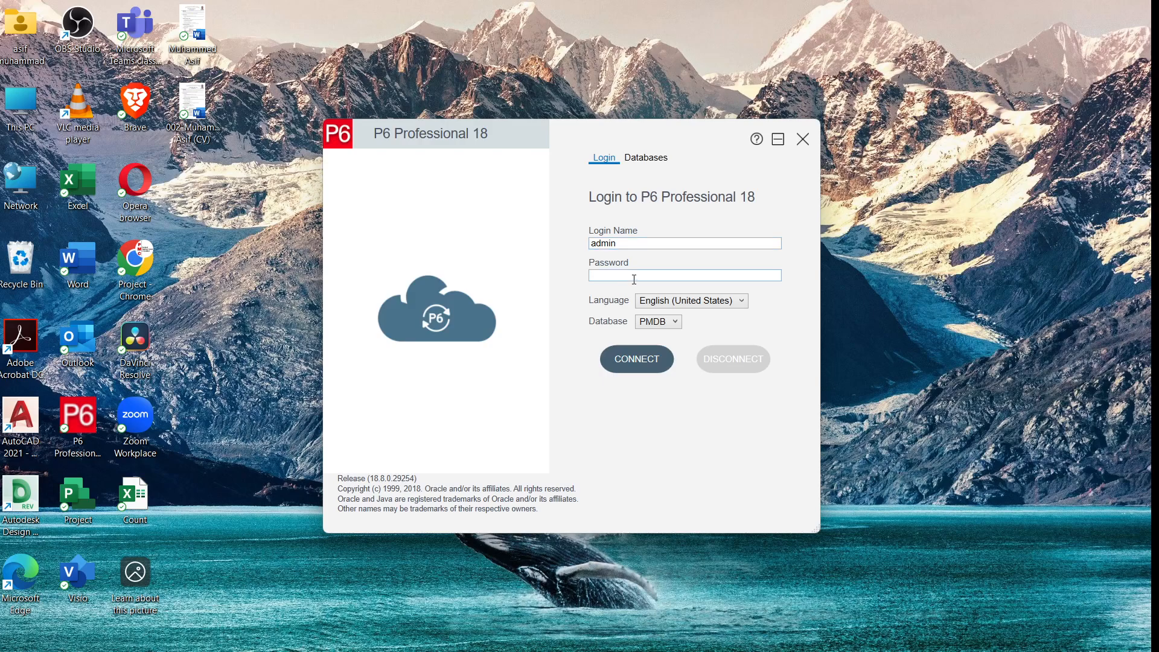
Step: Log in as admin by entering the account password and connecting to the PMDB database, dismissing the industry notice
click(634, 279)
text(admin)
click(677, 326)
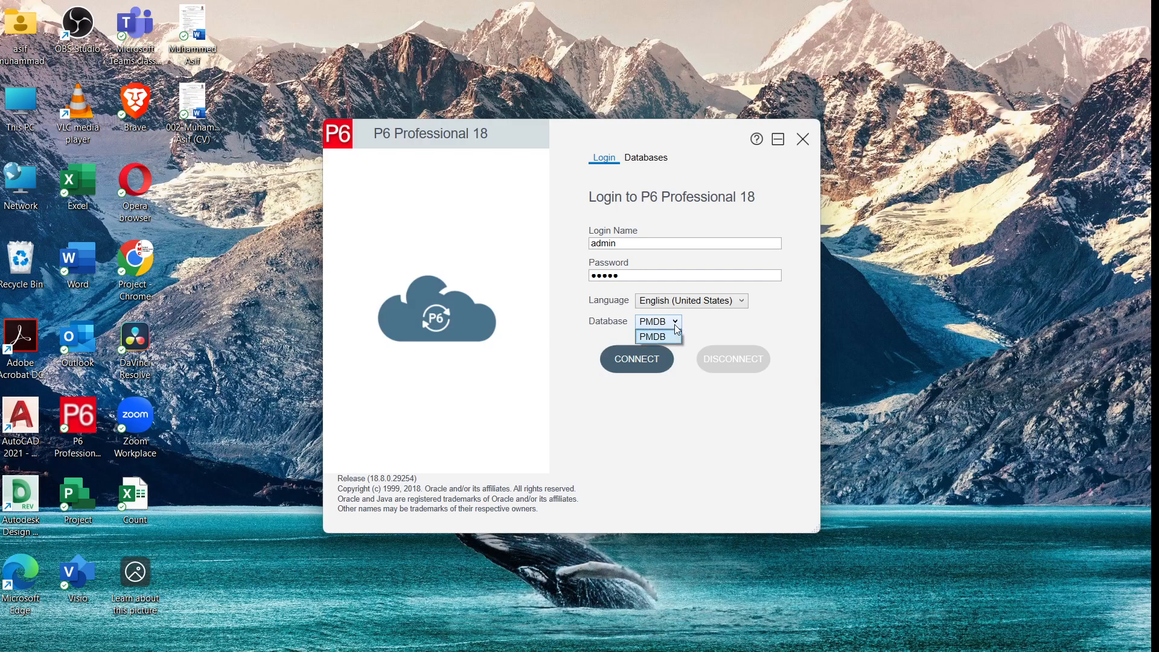
click(687, 416)
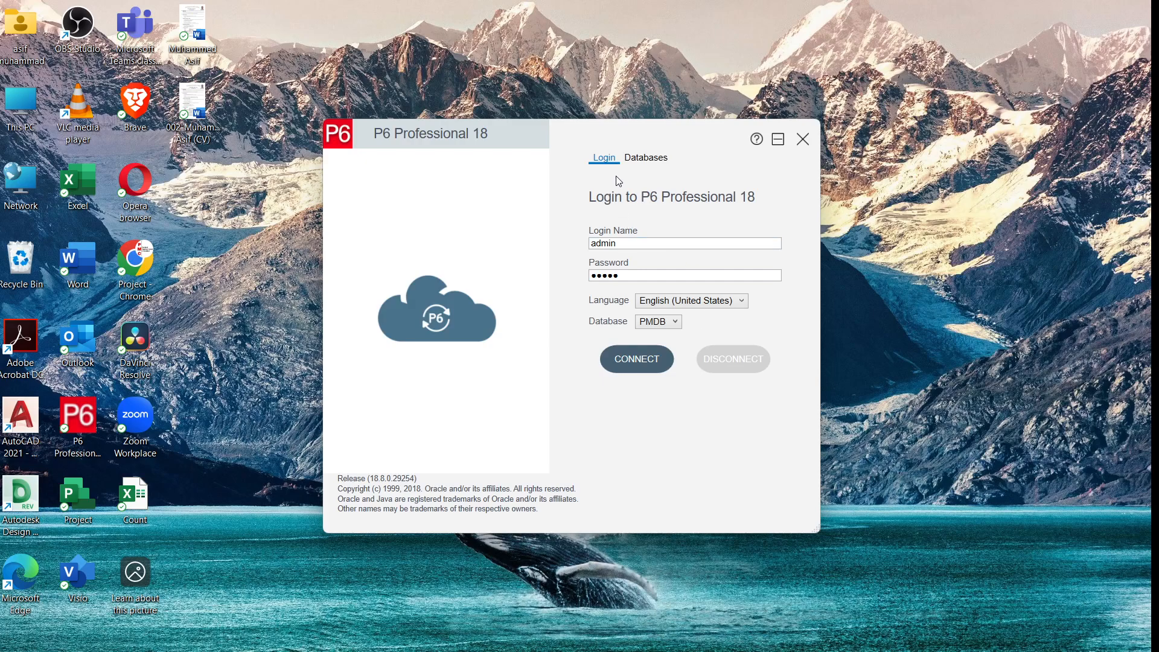
click(630, 363)
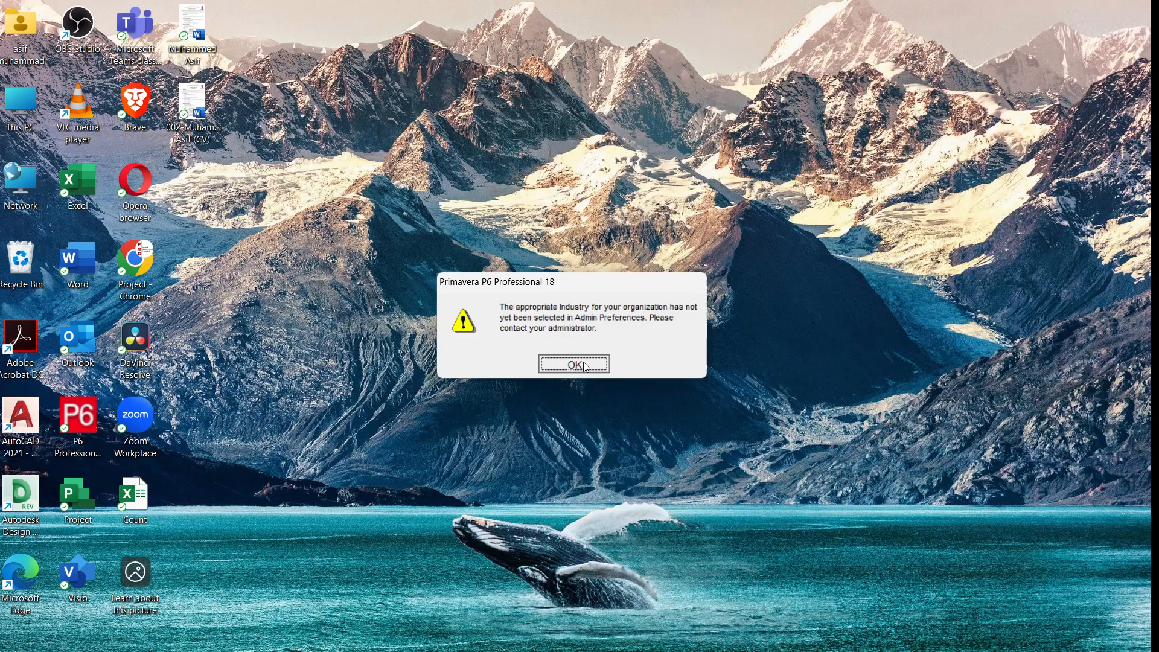
click(584, 366)
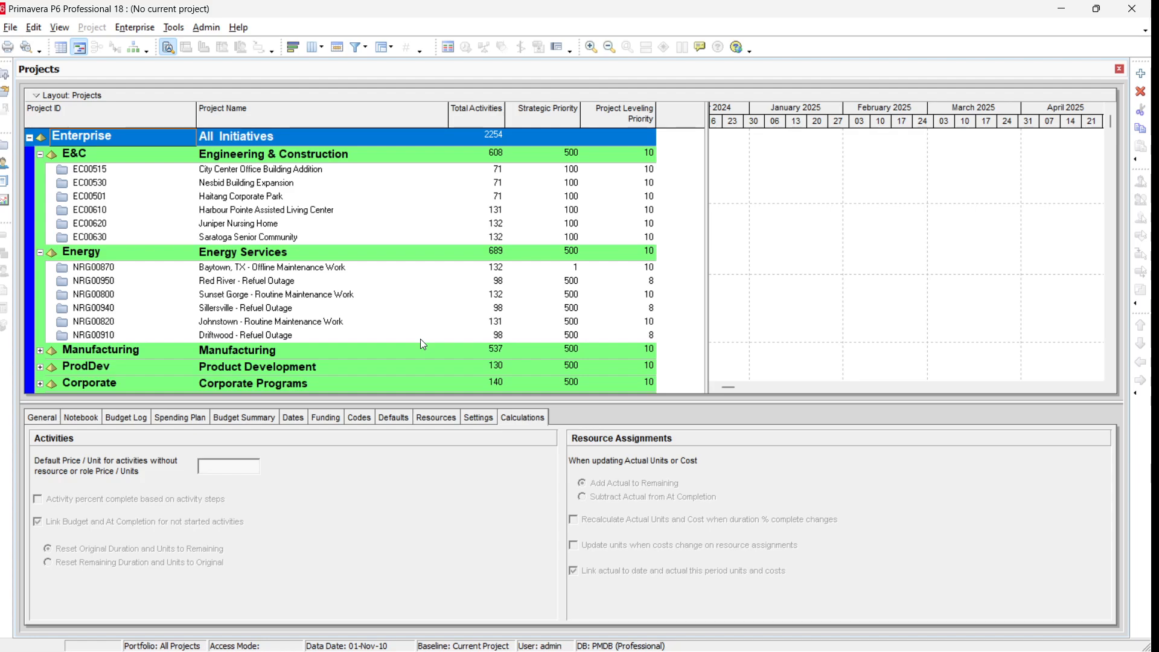
Step: Browse the projects under the Enterprise node and their calculation settings, then collapse the Enterprise node
click(273, 323)
scroll(273, 326, down, 2)
scroll(265, 329, up, 2)
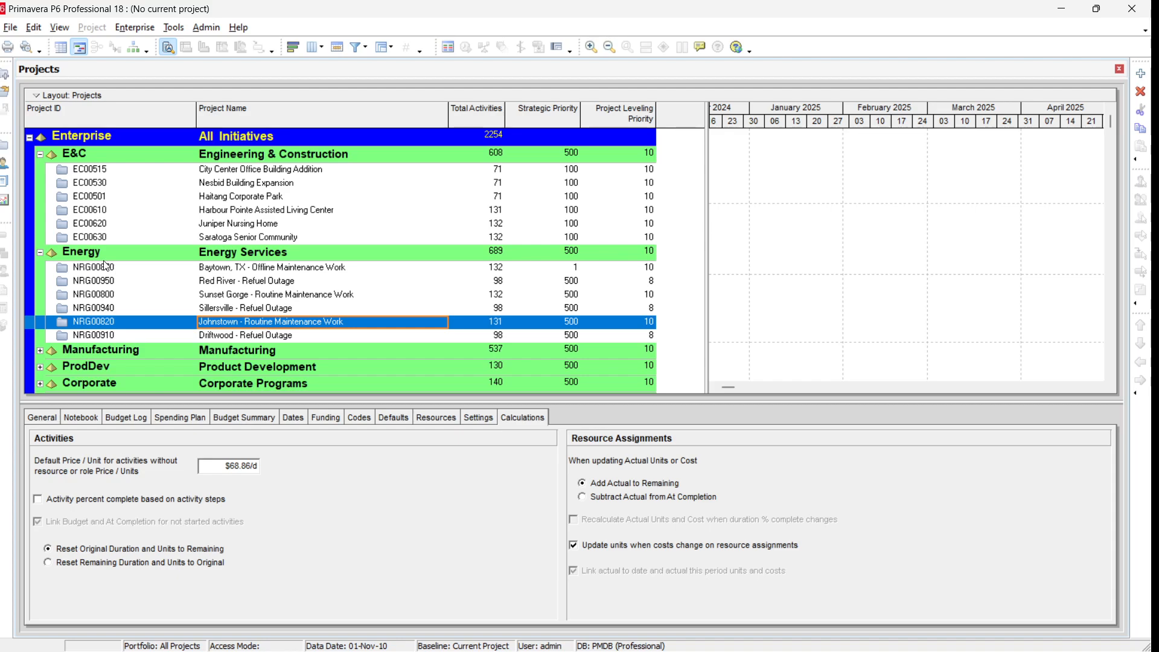
click(29, 137)
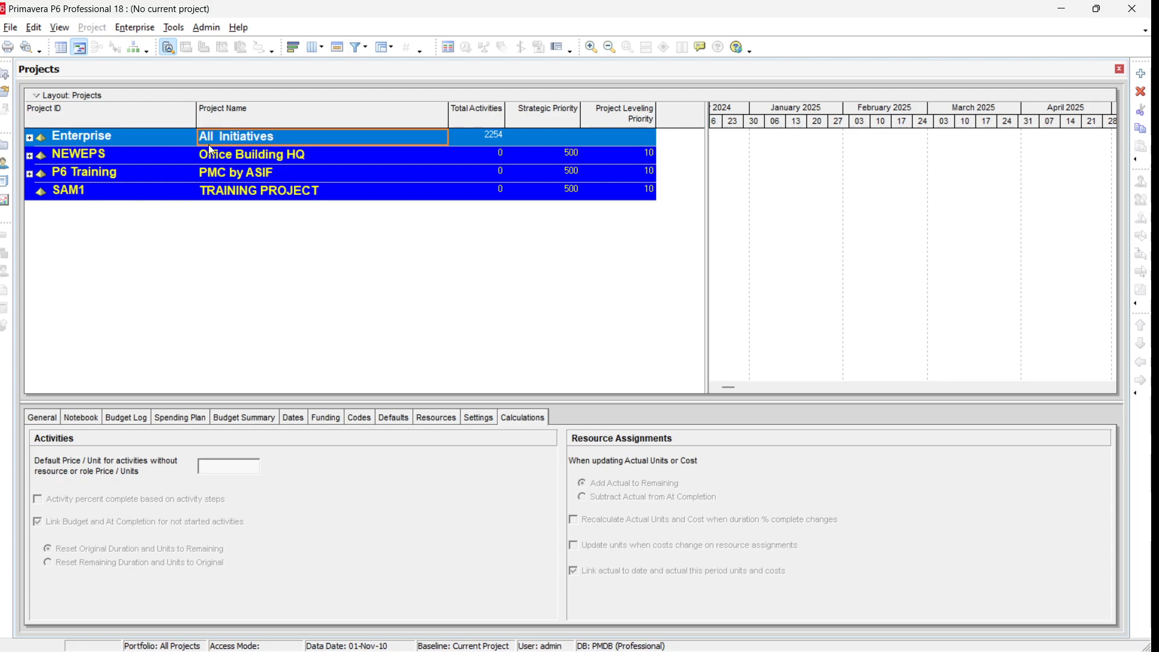
click(29, 137)
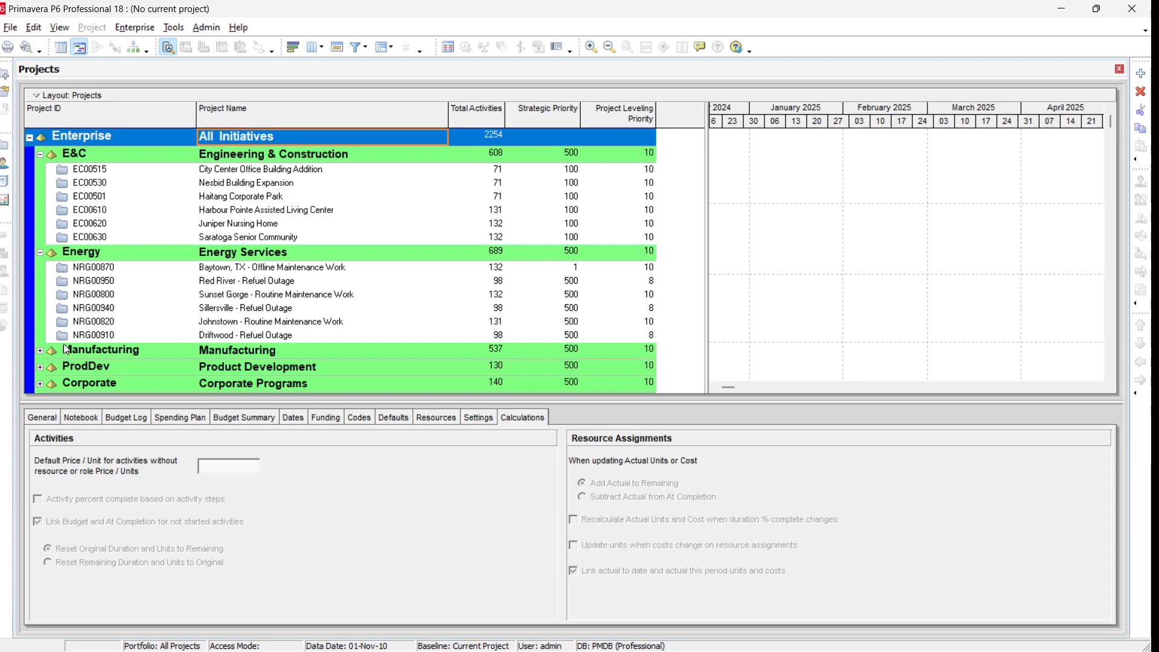
click(269, 309)
scroll(269, 312, down, 2)
scroll(269, 312, down, 1)
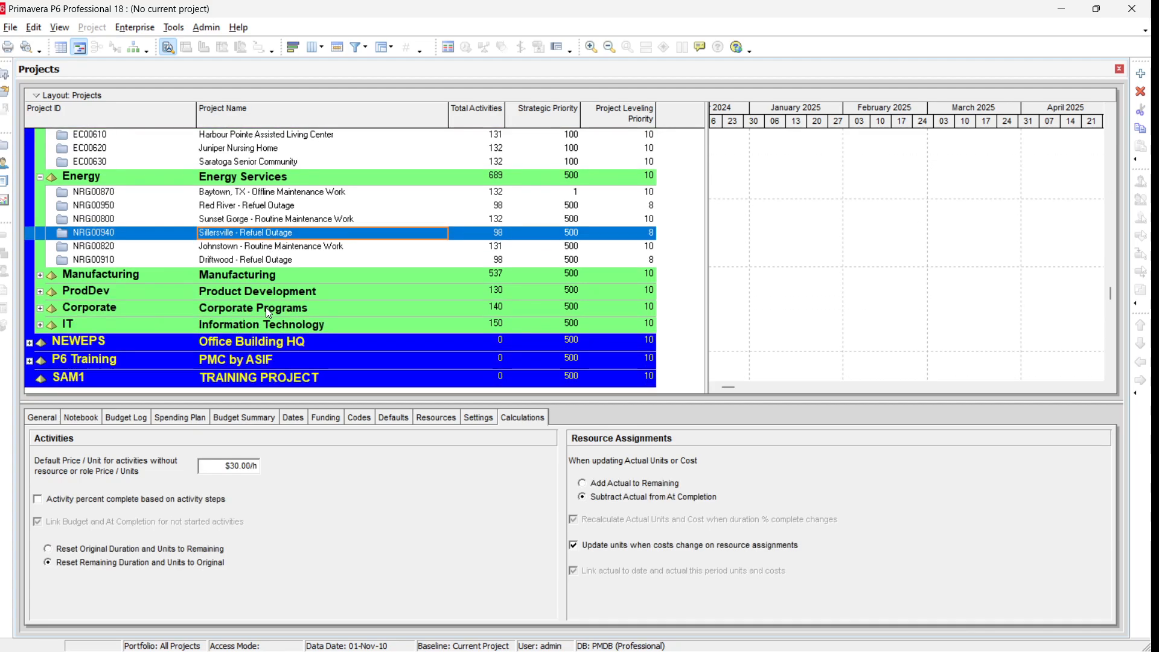
scroll(269, 313, up, 3)
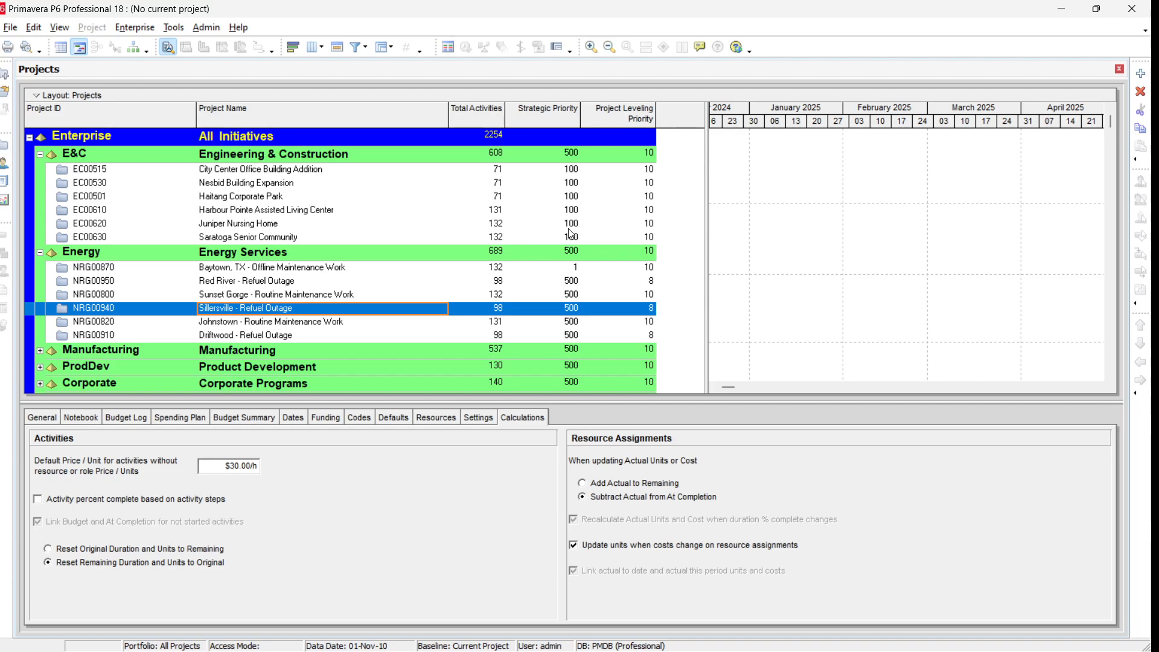
click(298, 223)
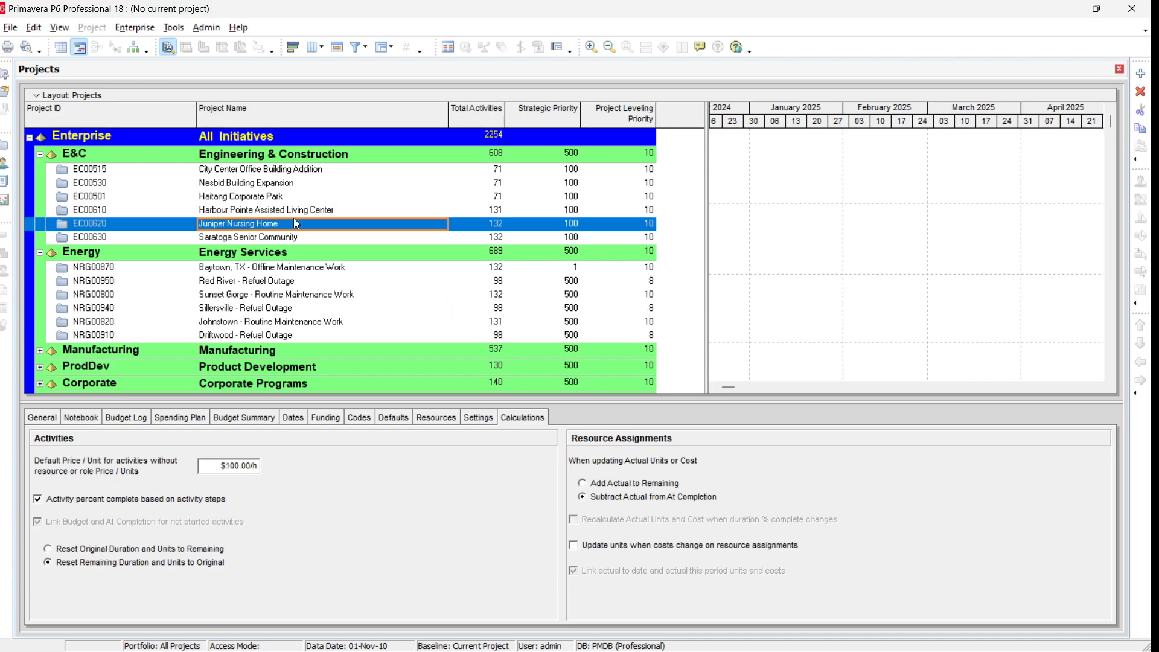
scroll(296, 222, down, 2)
scroll(294, 225, up, 2)
click(29, 137)
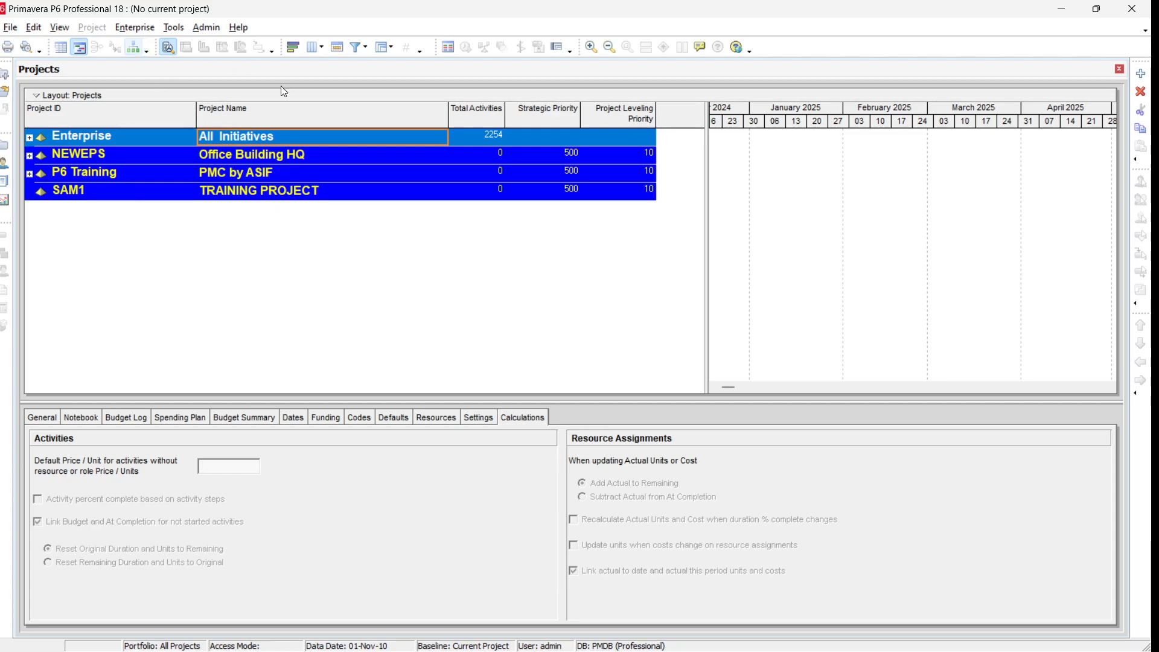
Step: Open the Enterprise Project Structure dialog
click(136, 34)
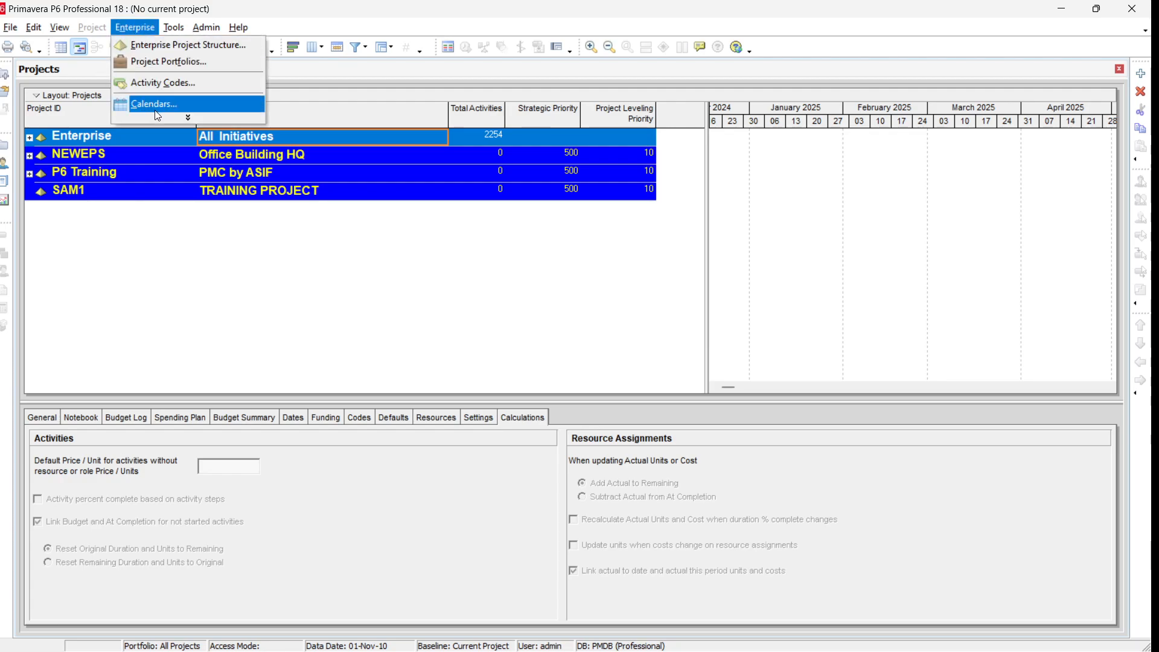
click(187, 118)
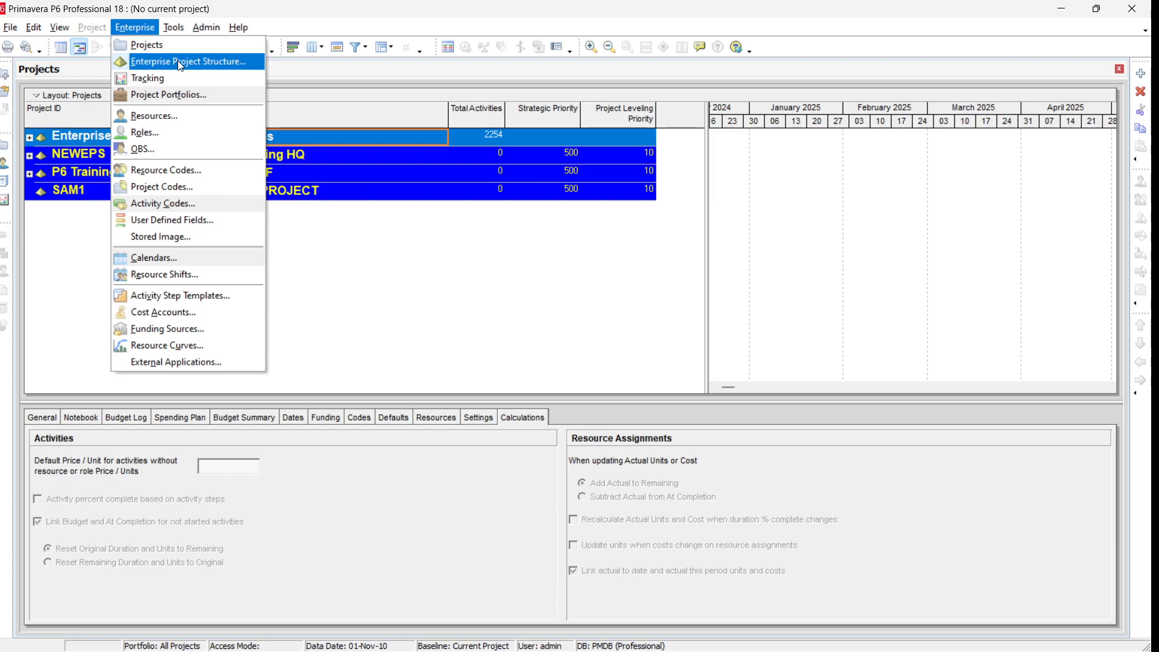
click(118, 31)
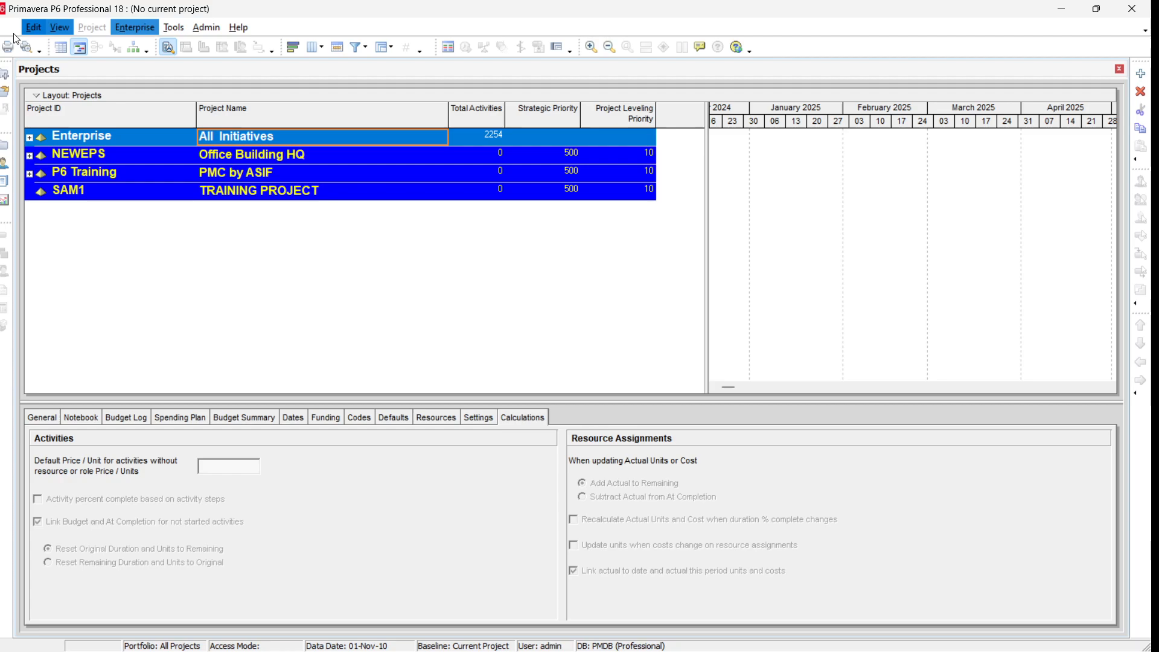
click(11, 27)
mouse_move(23, 30)
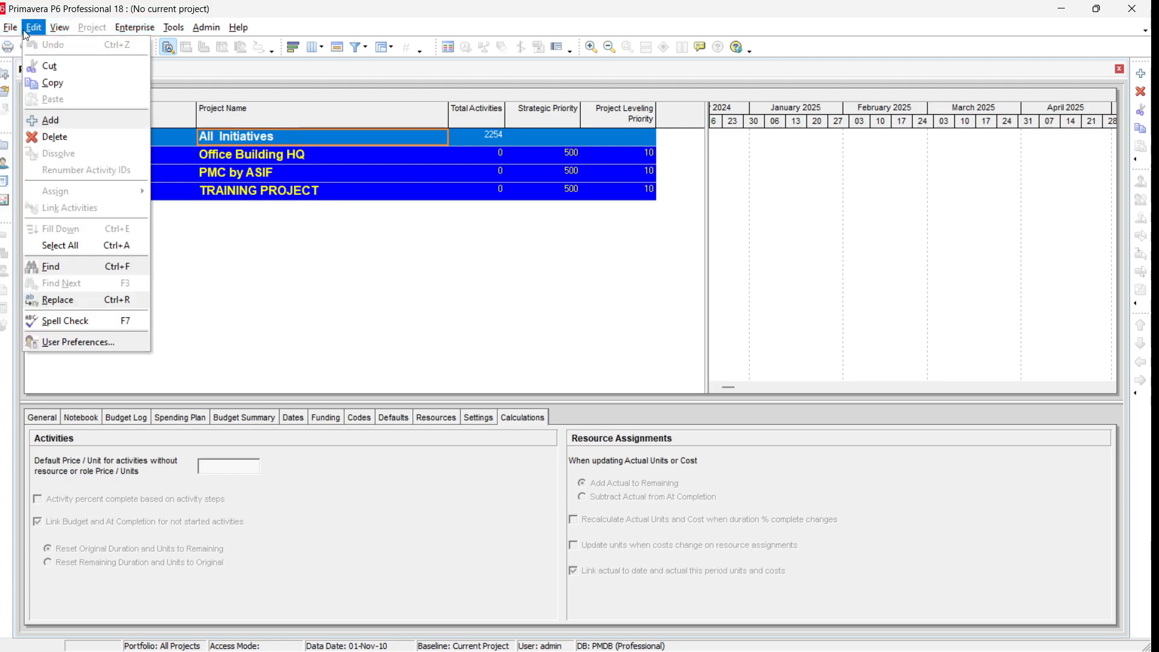
mouse_move(140, 33)
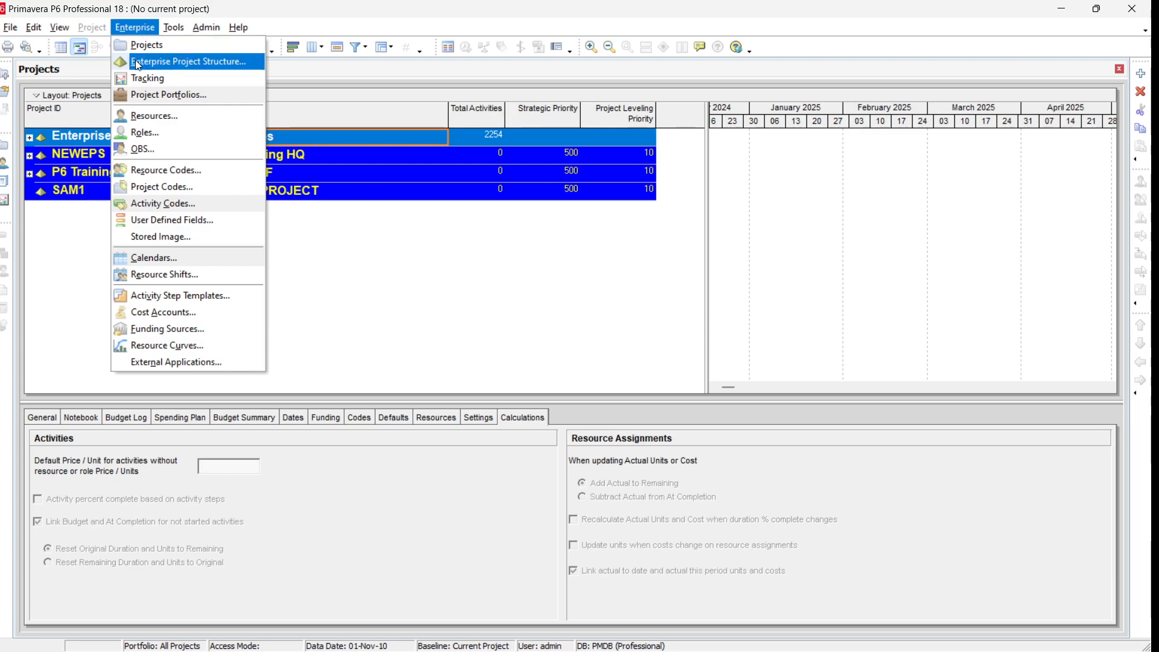
click(218, 65)
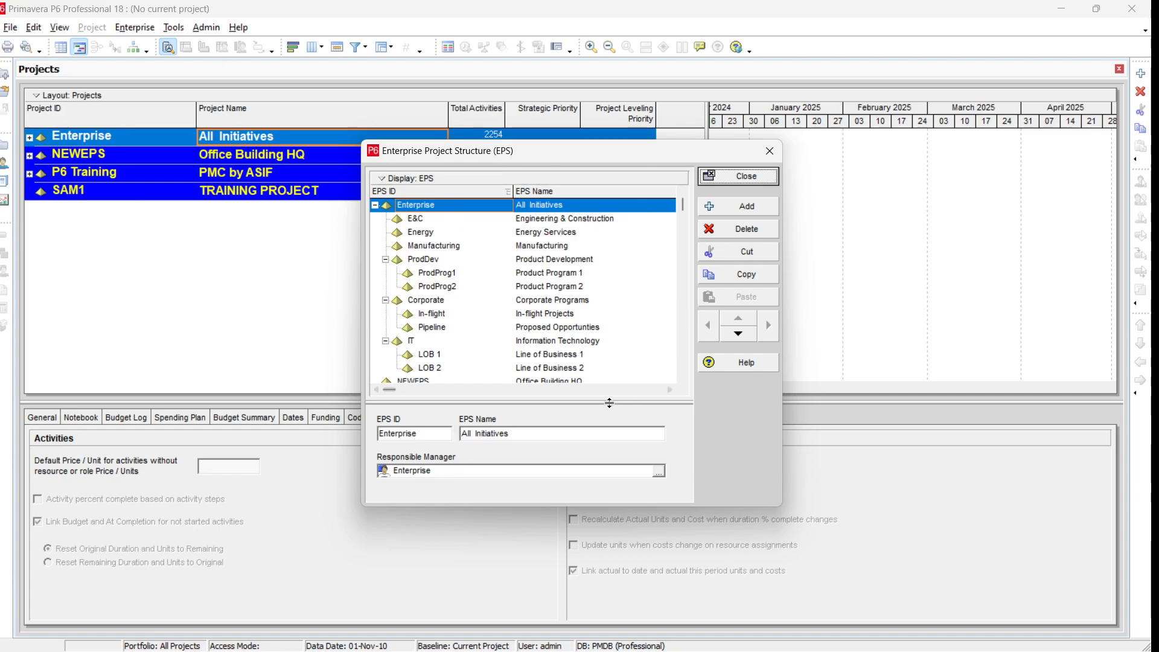
Step: Add a new EPS node beneath the TRAINING PROJECT node
click(375, 206)
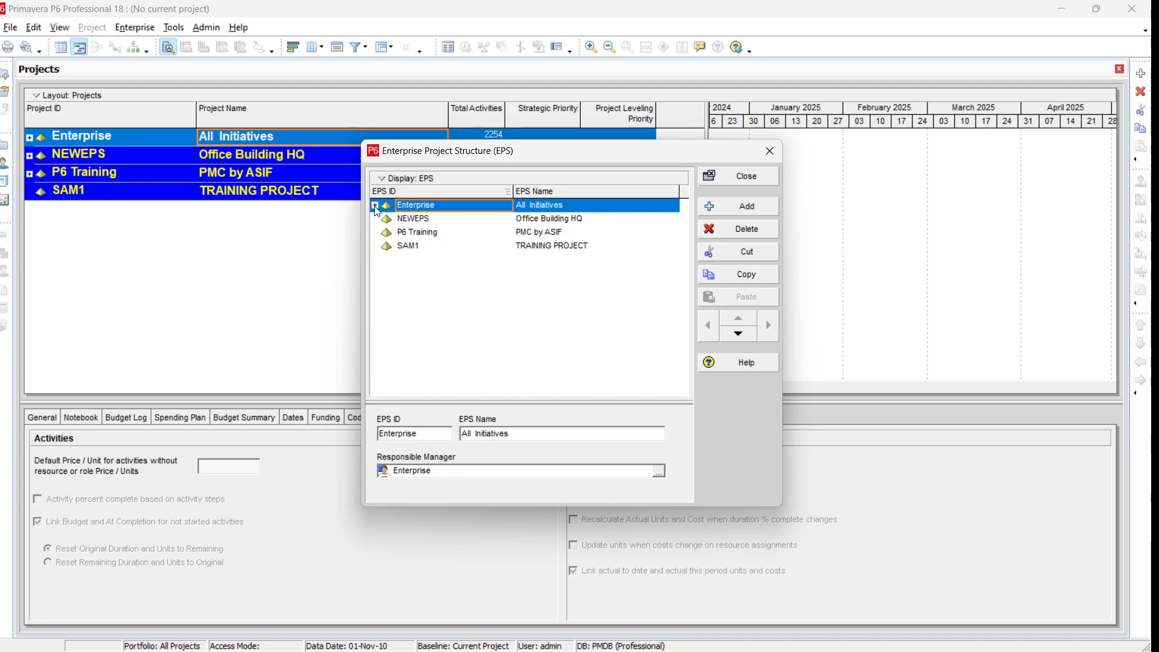
click(534, 247)
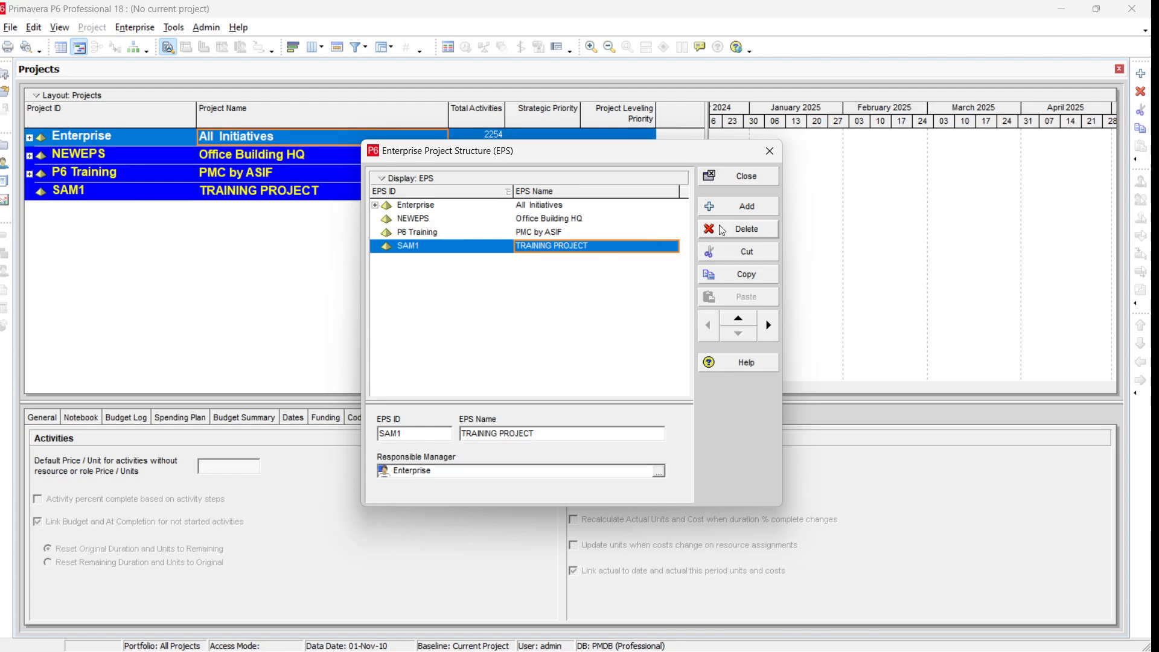
click(751, 211)
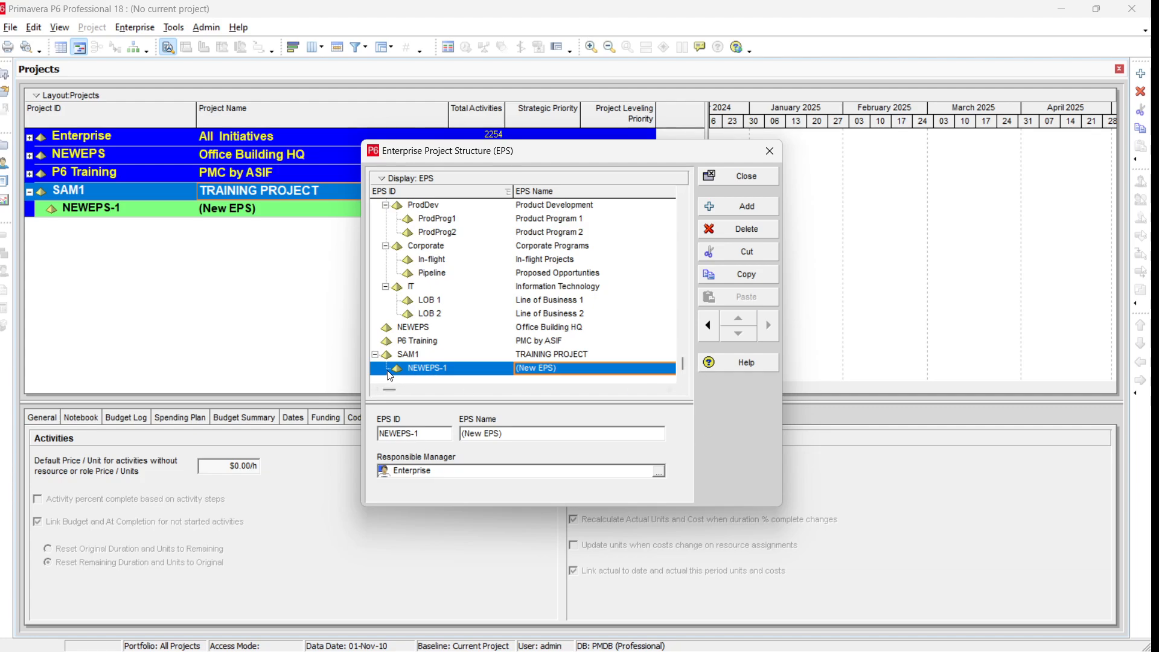
Step: Shift the new EPS node left to the same level as TRAINING PROJECT
click(414, 356)
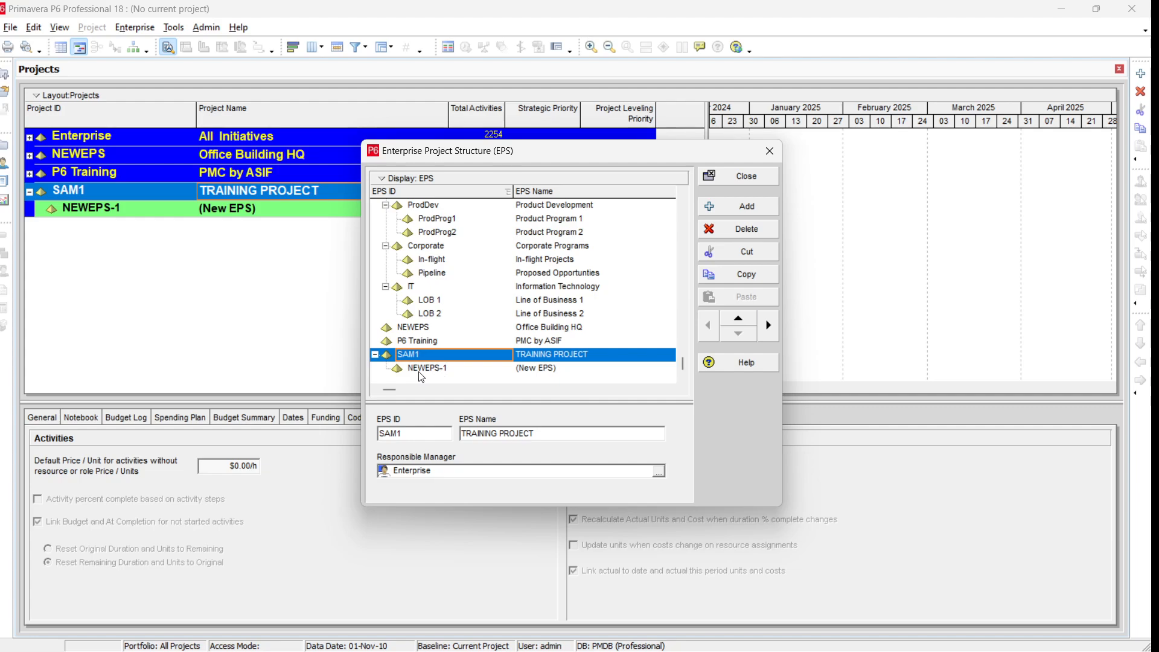
click(541, 342)
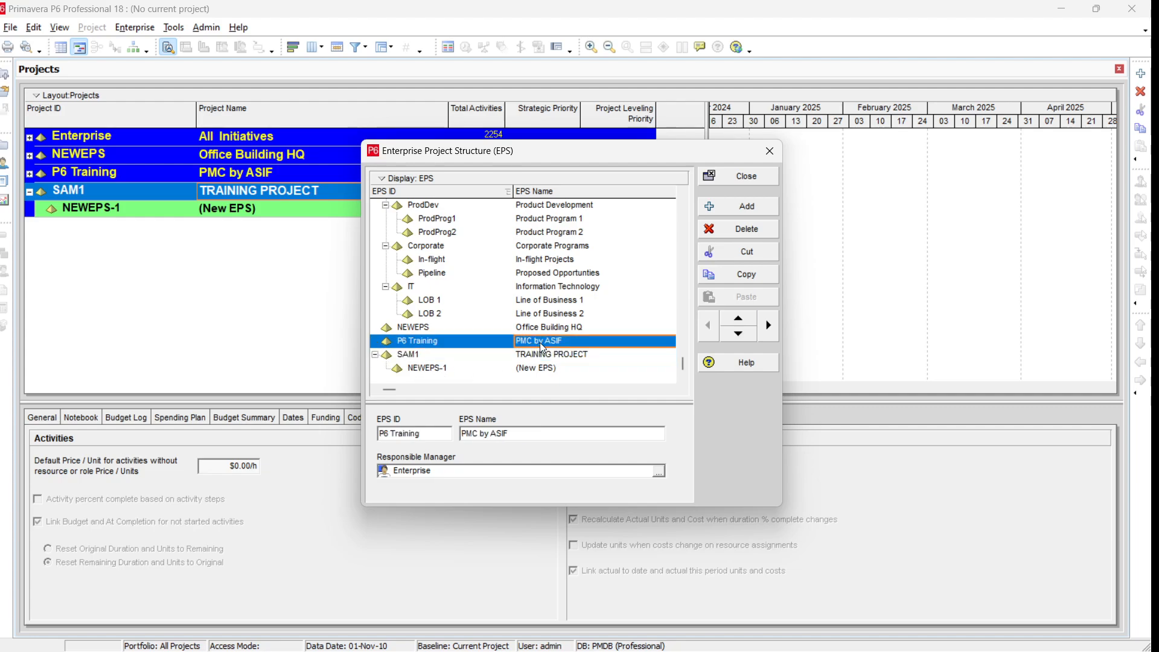
click(375, 356)
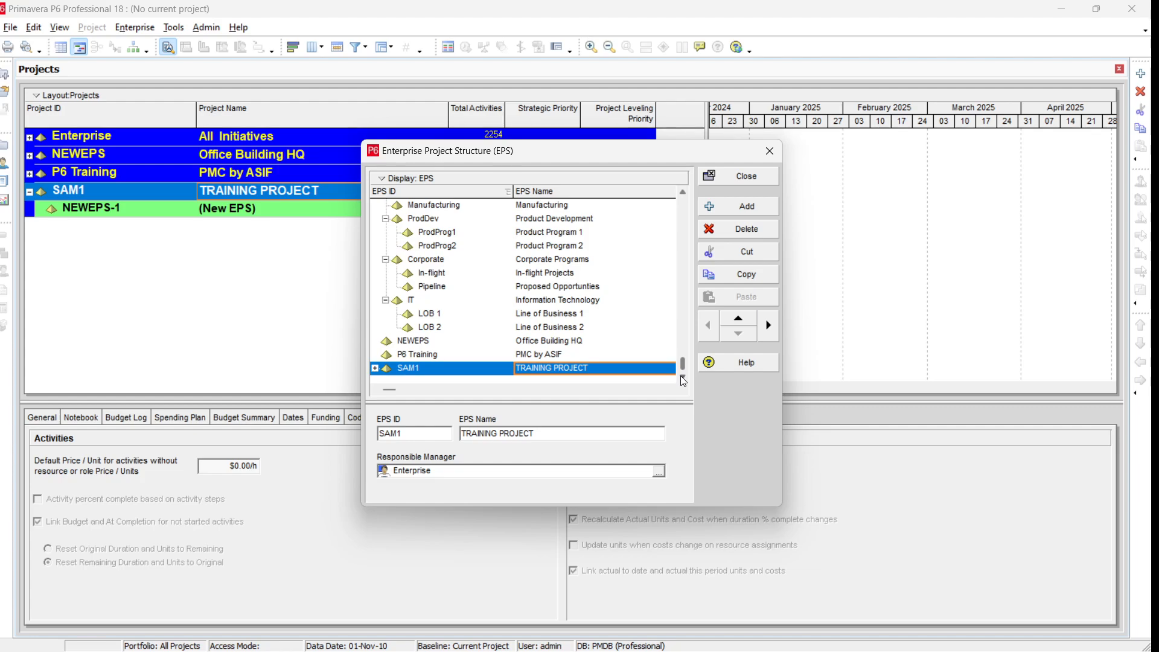
click(374, 369)
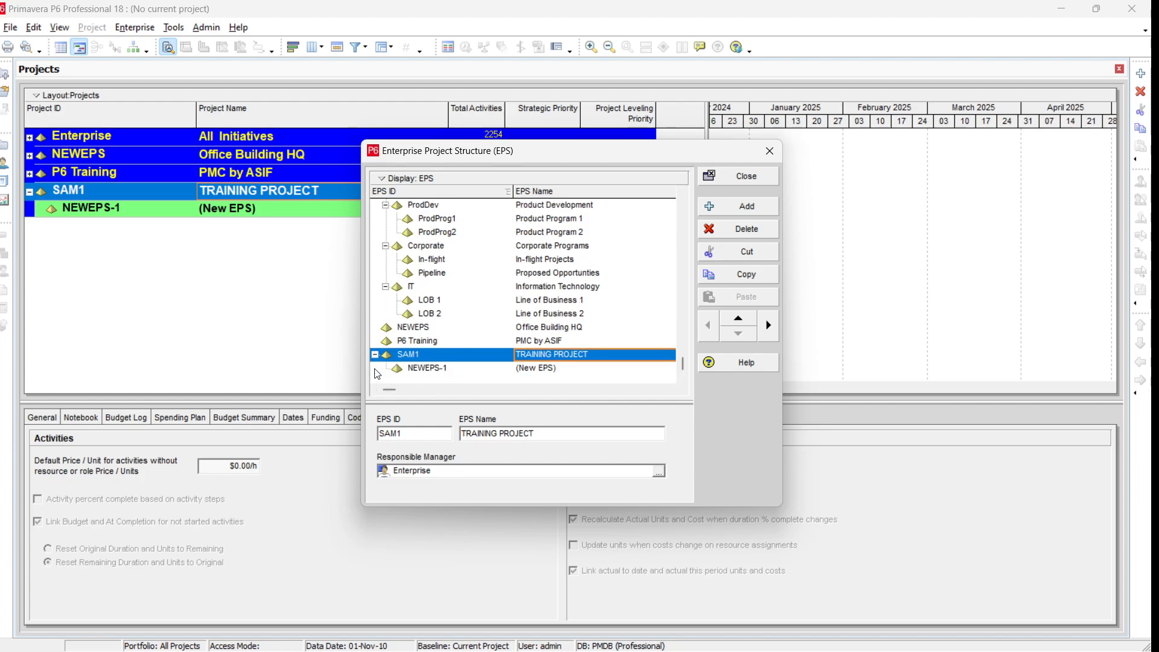
click(418, 370)
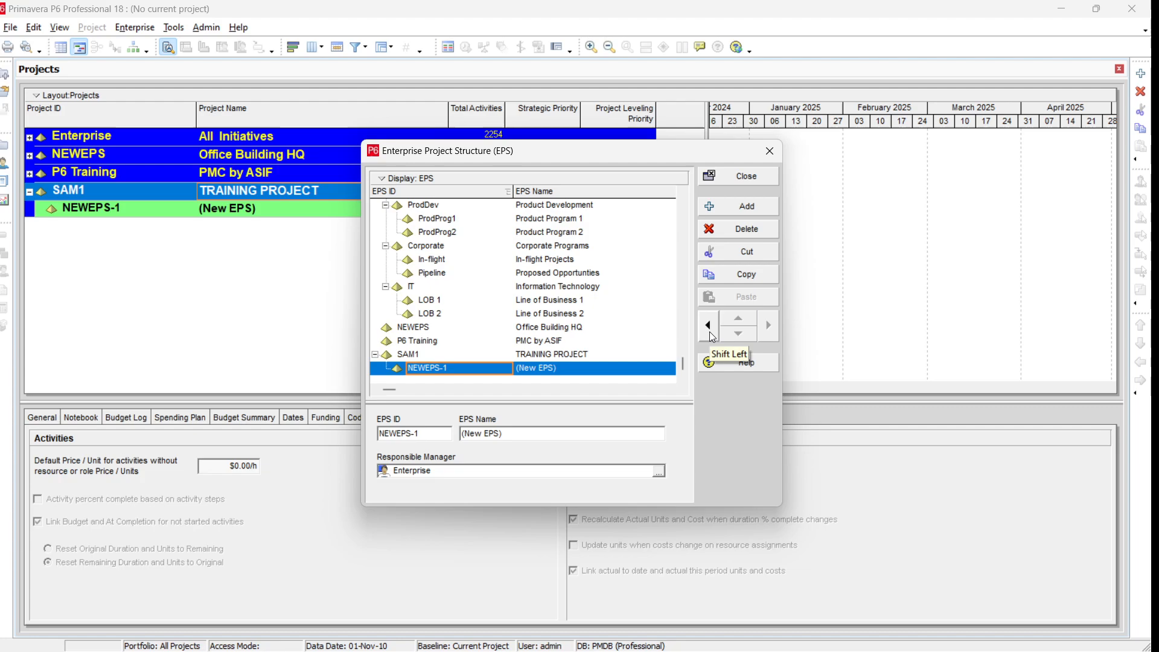
click(711, 333)
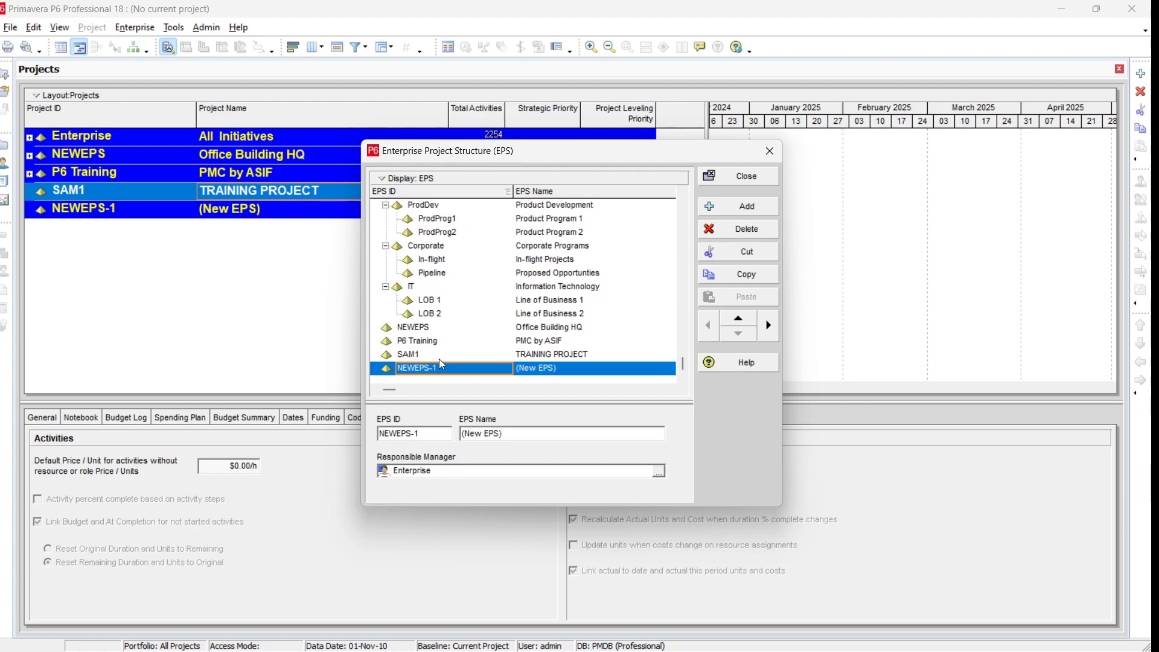
Step: Move the new EPS node up and down past TRAINING PROJECT several times
click(738, 319)
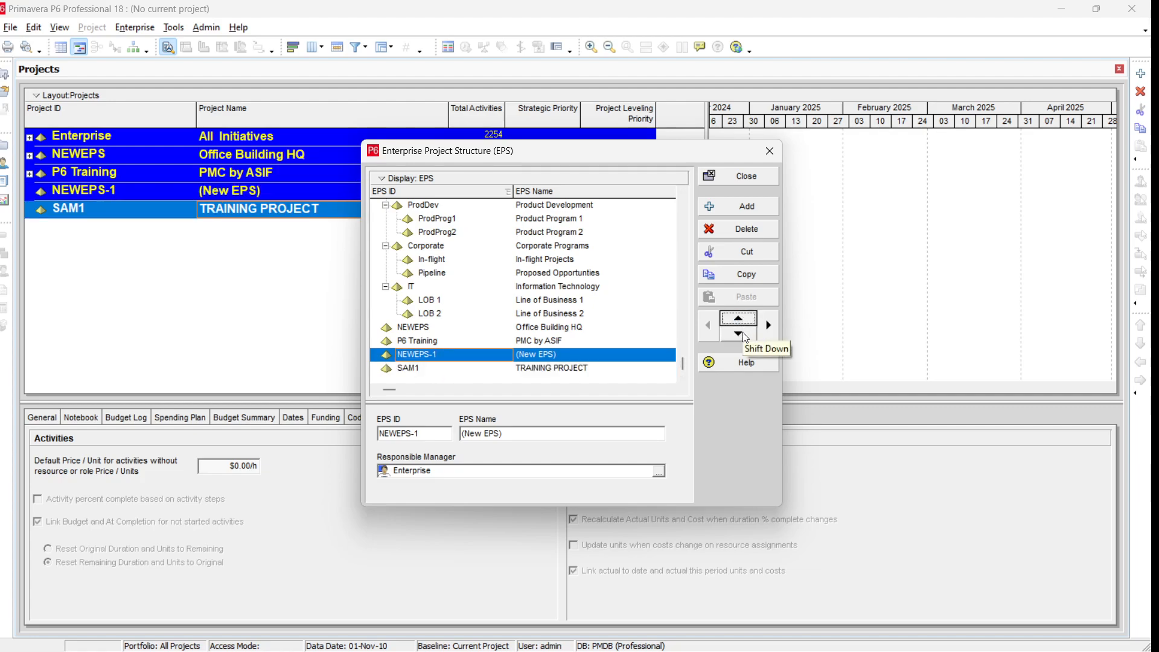
click(741, 336)
click(741, 320)
click(745, 334)
click(742, 319)
click(743, 333)
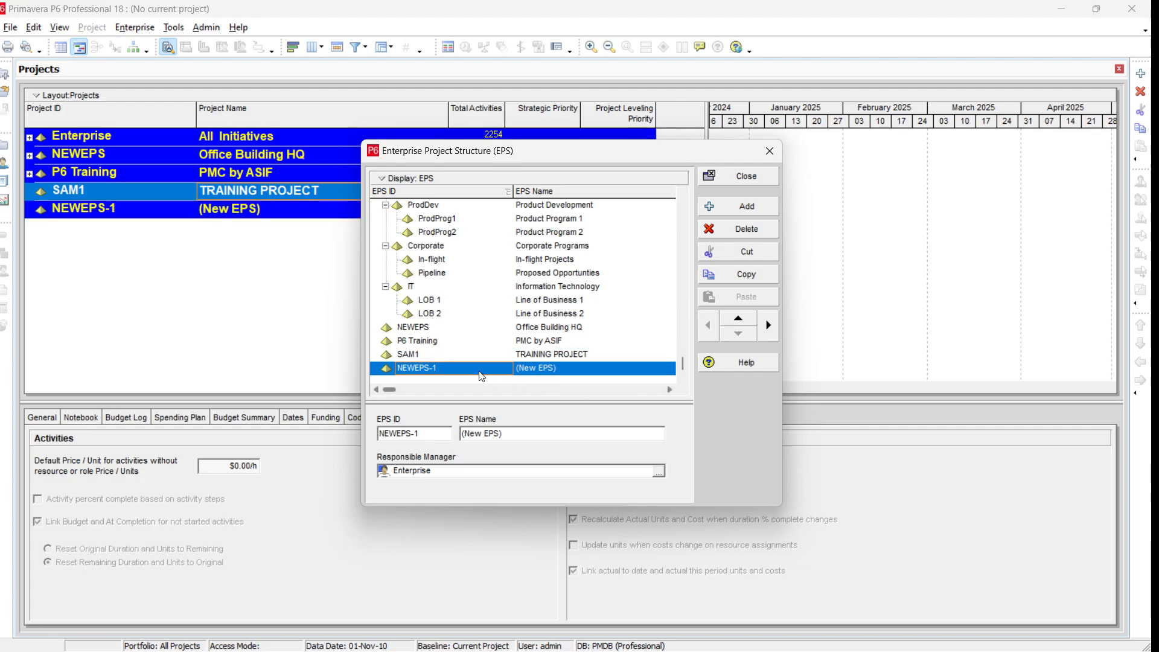
Step: Set the new node's EPS ID to TRN-01 and EPS Name to Sample Training, then close the dialog
click(456, 369)
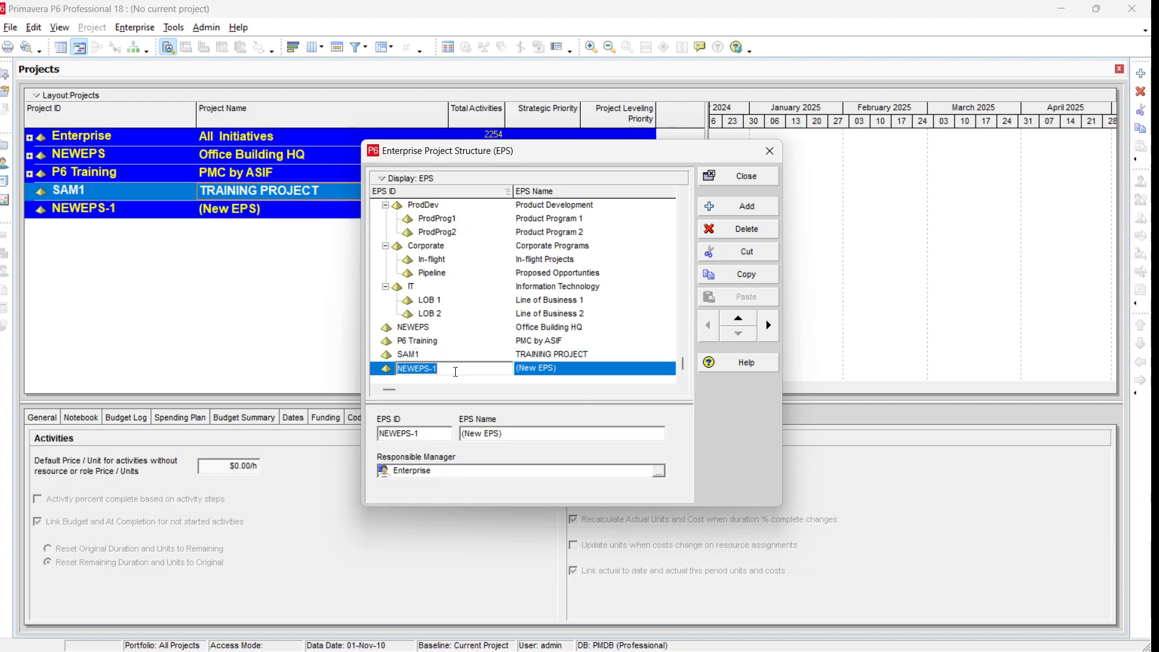
text(TRN-01)
click(568, 368)
text(S)
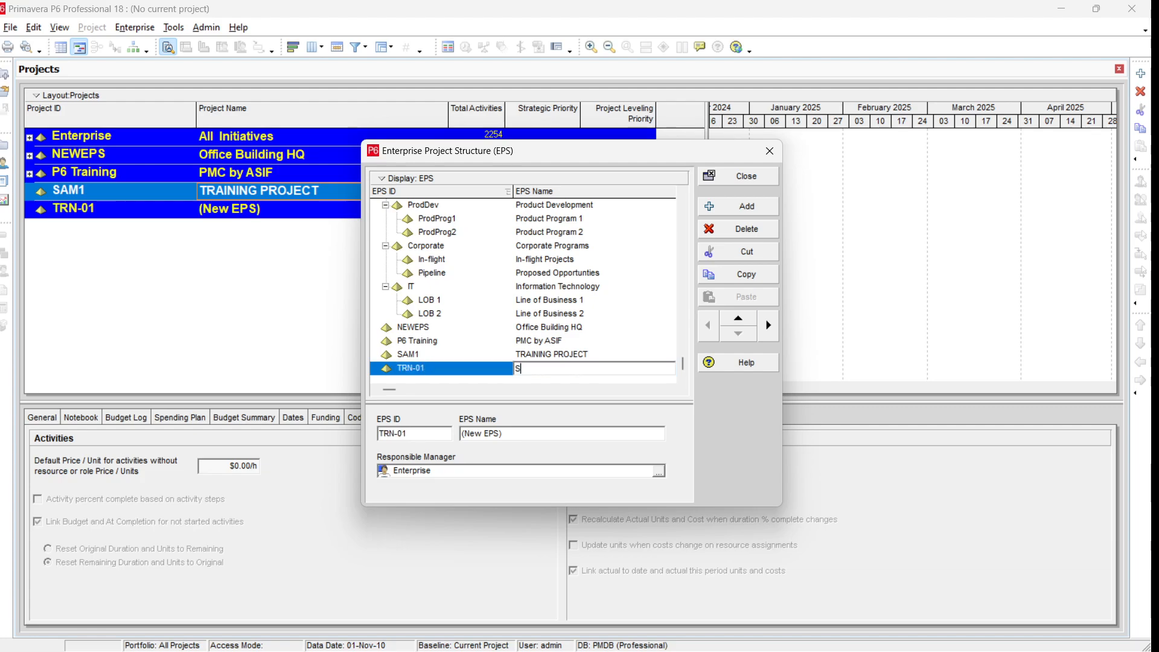
text(ample Training)
key(Return)
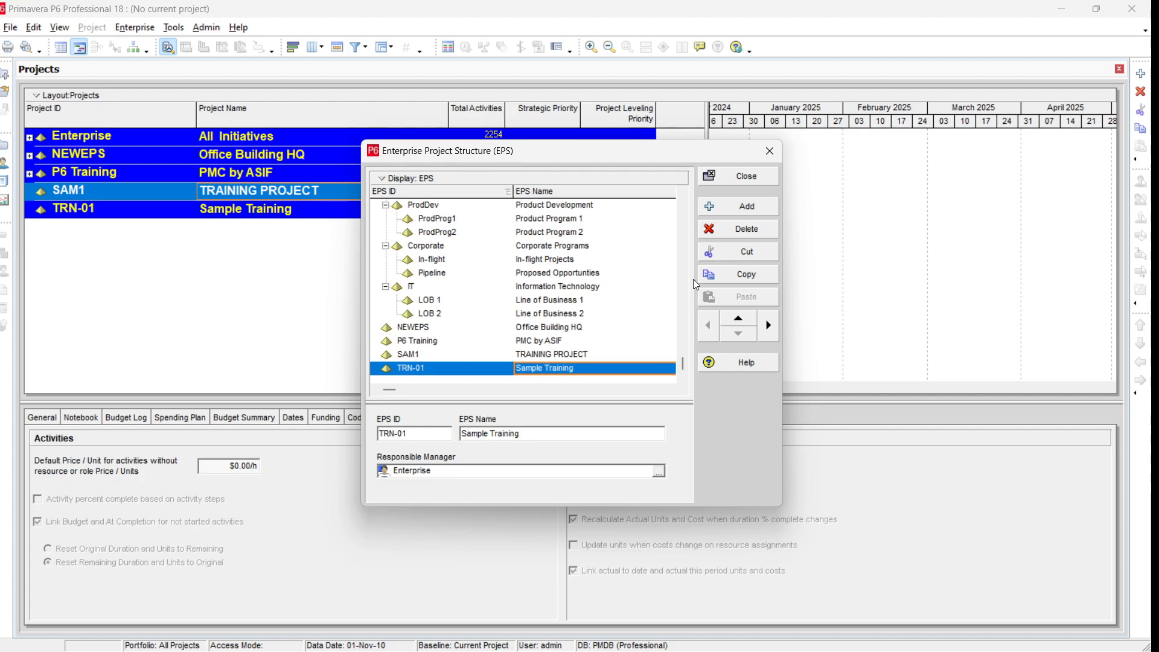
click(748, 177)
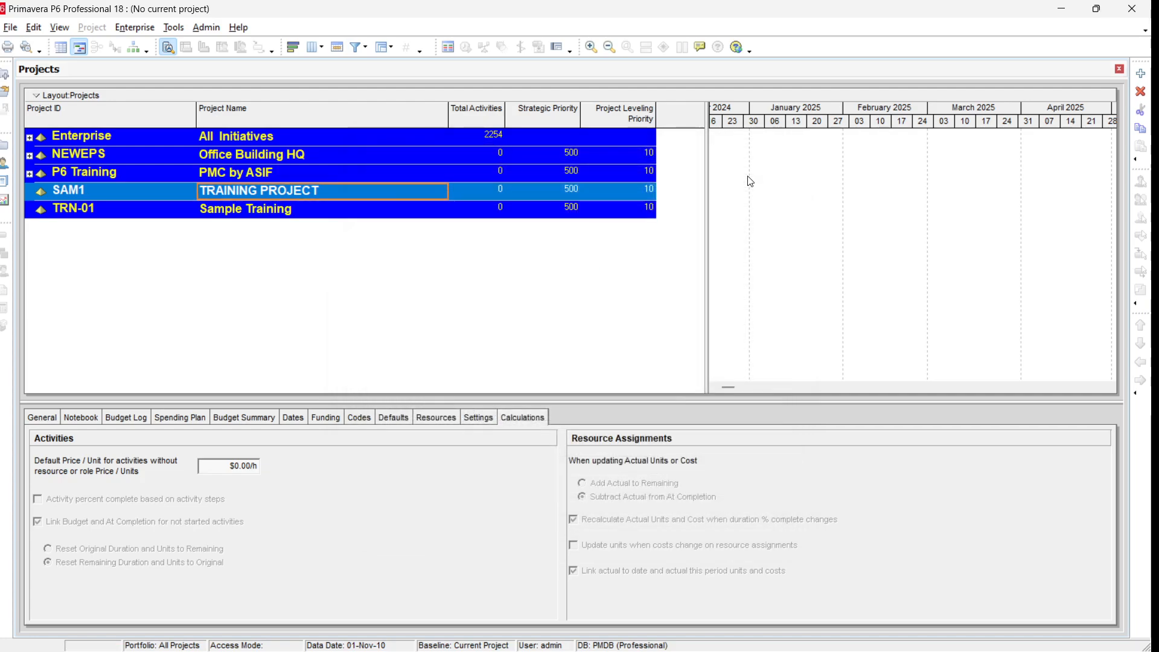
click(305, 216)
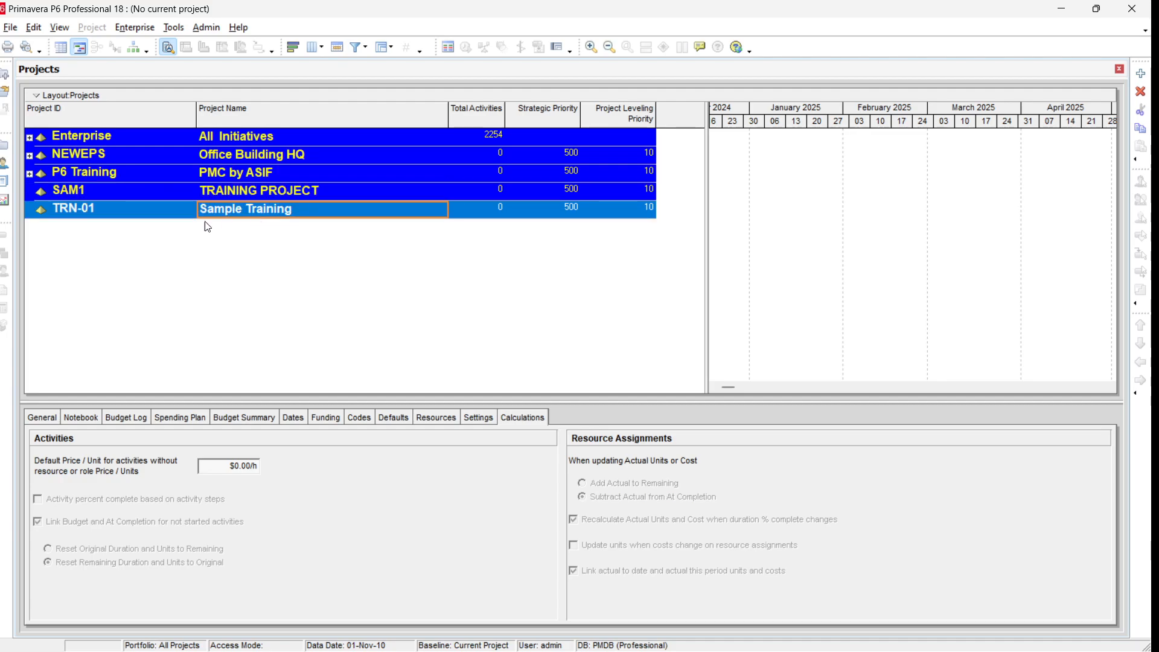
click(18, 31)
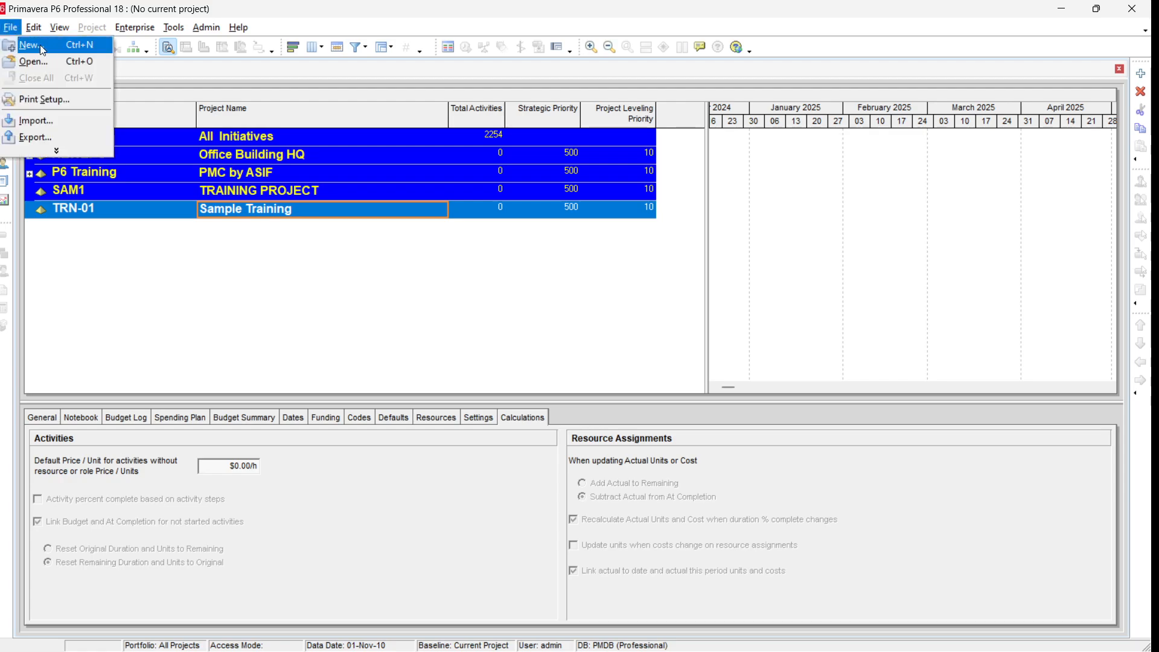
click(40, 45)
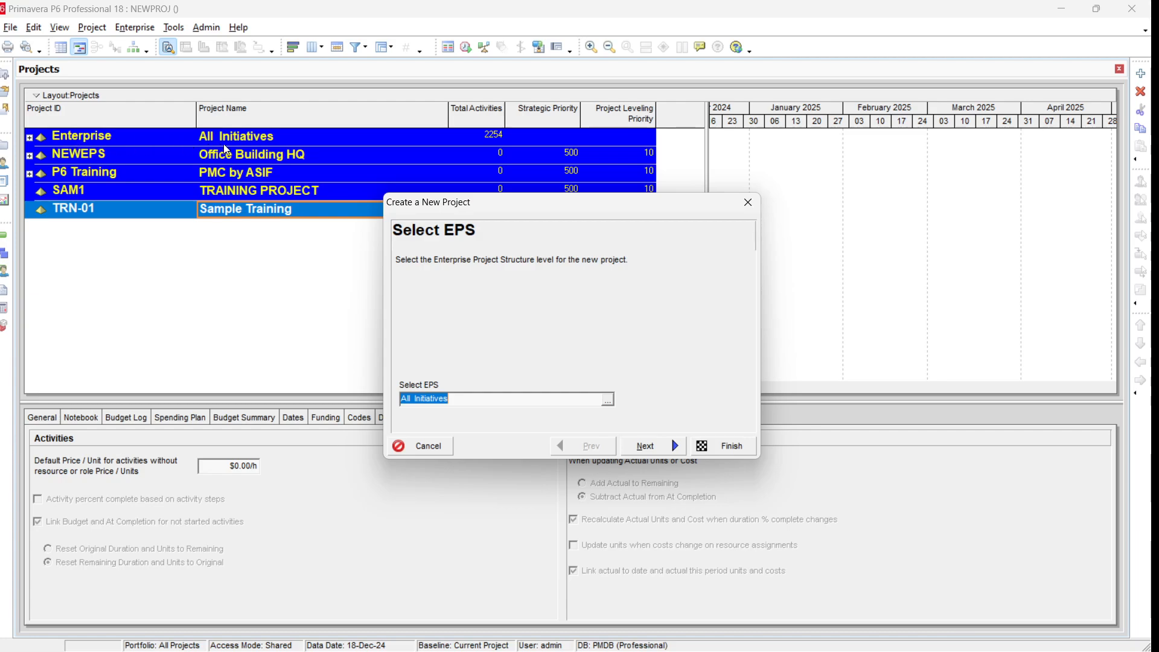
click(607, 399)
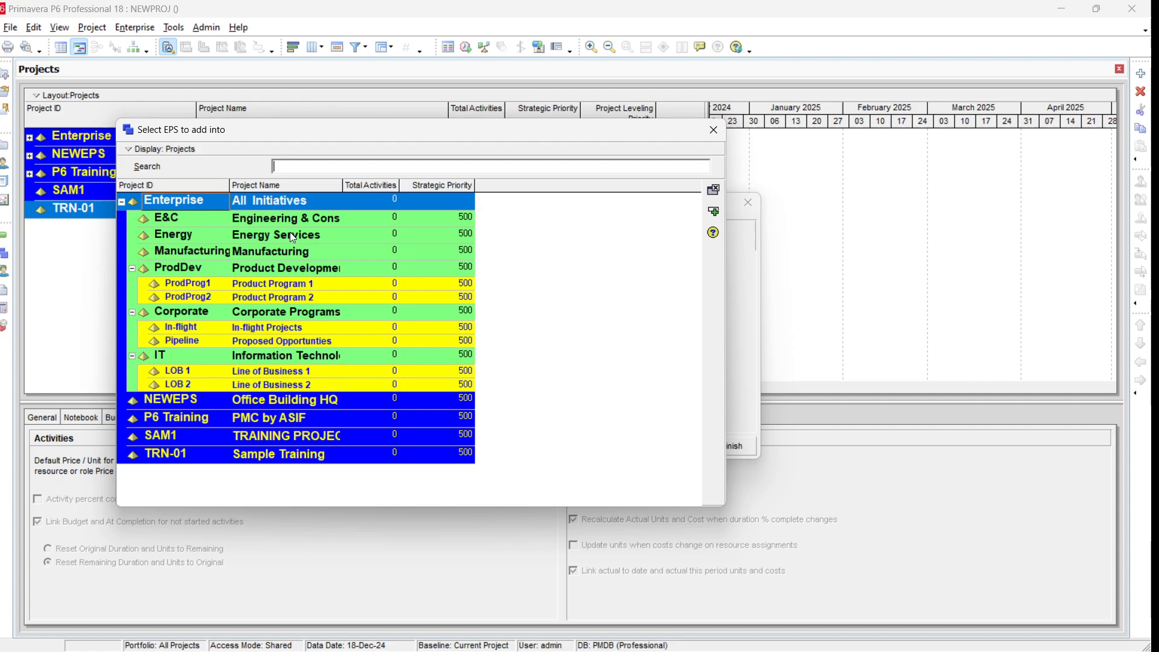
click(270, 287)
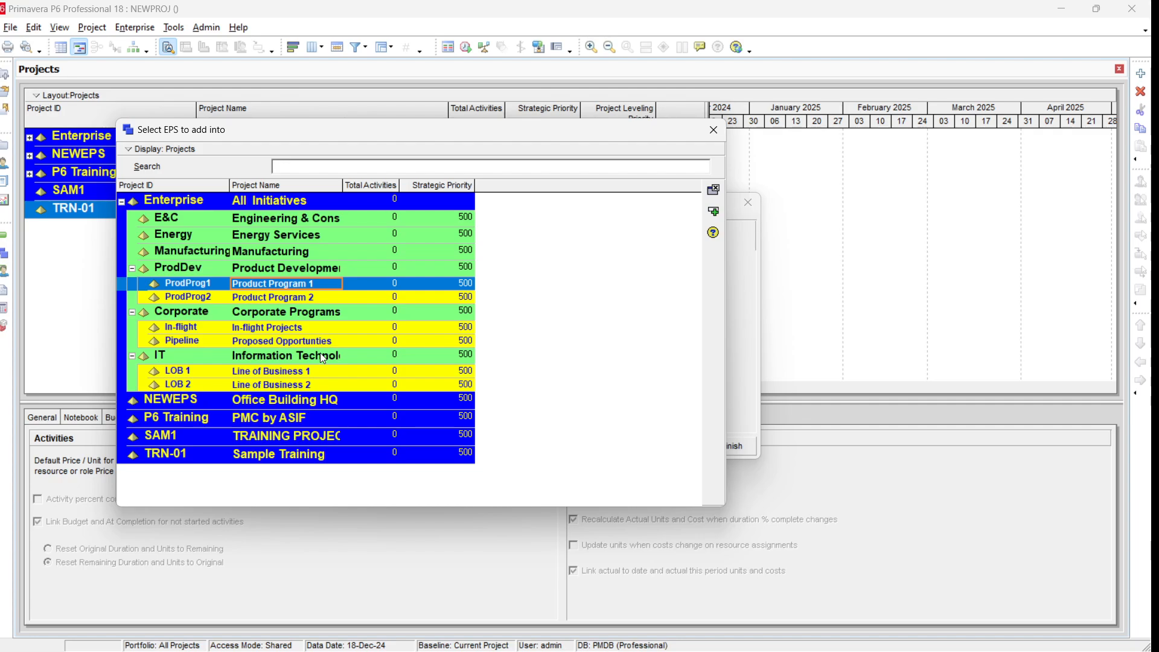
click(283, 459)
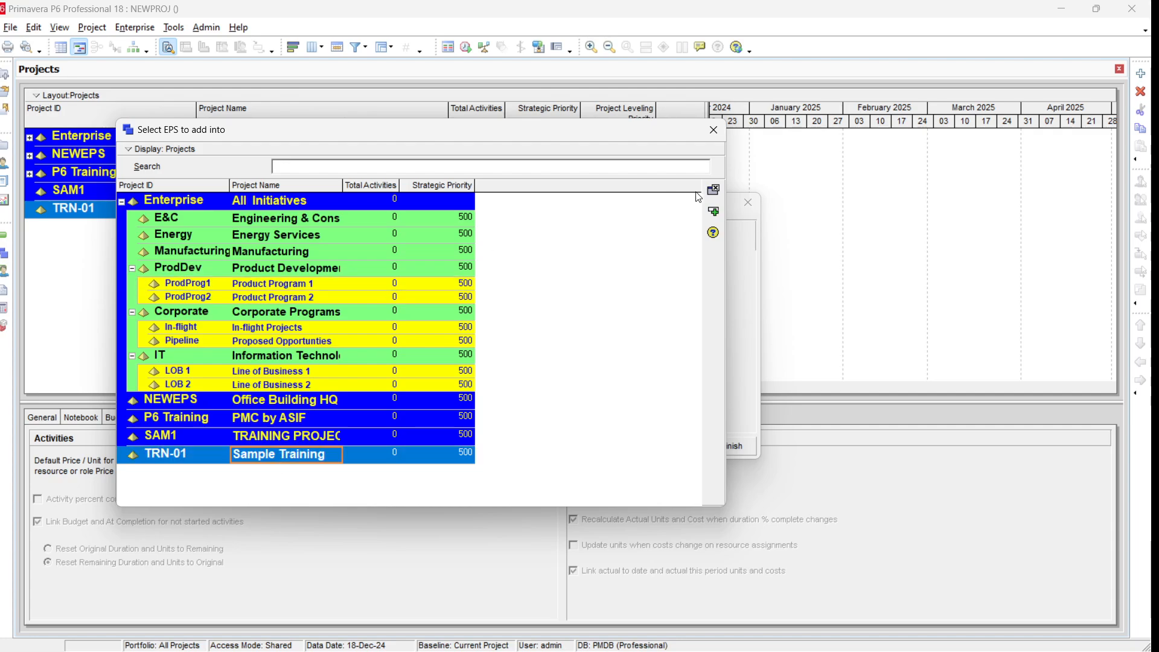
click(713, 192)
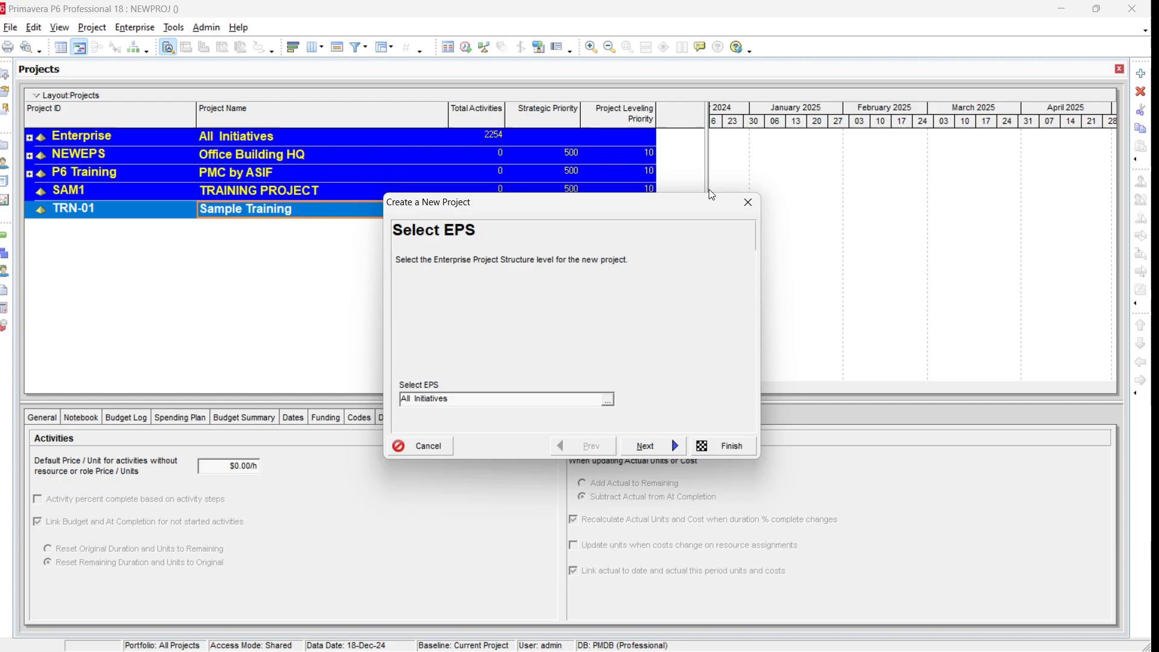
click(426, 447)
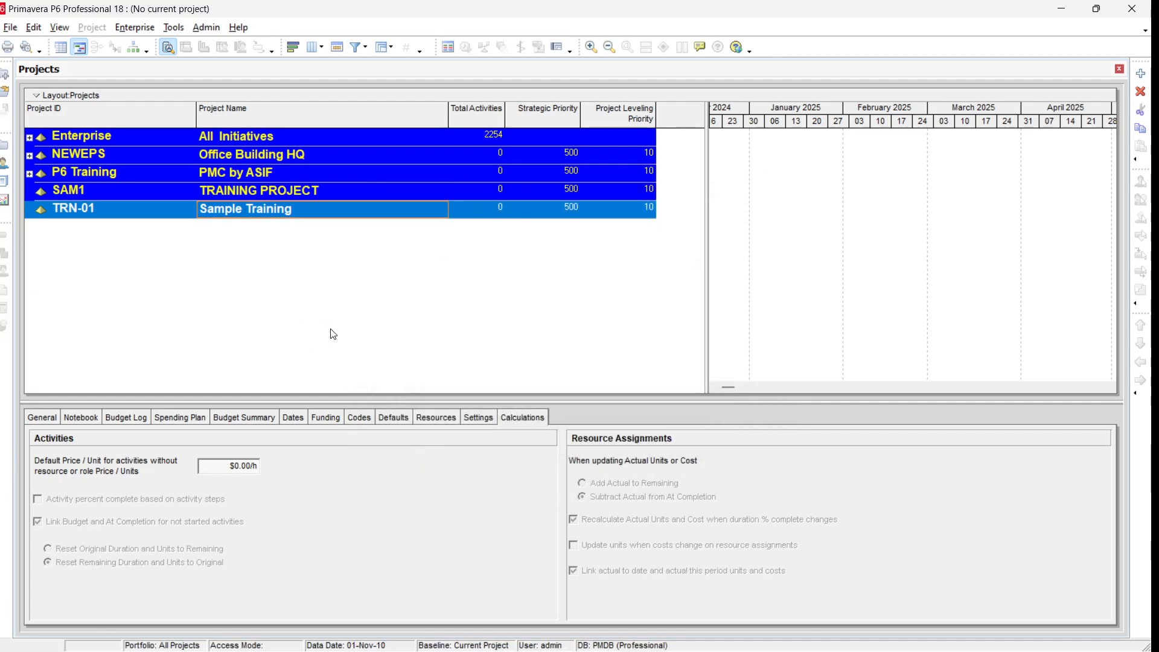
Step: Start a new project wizard with the Sample Training EPS node selected as the project's EPS
click(259, 192)
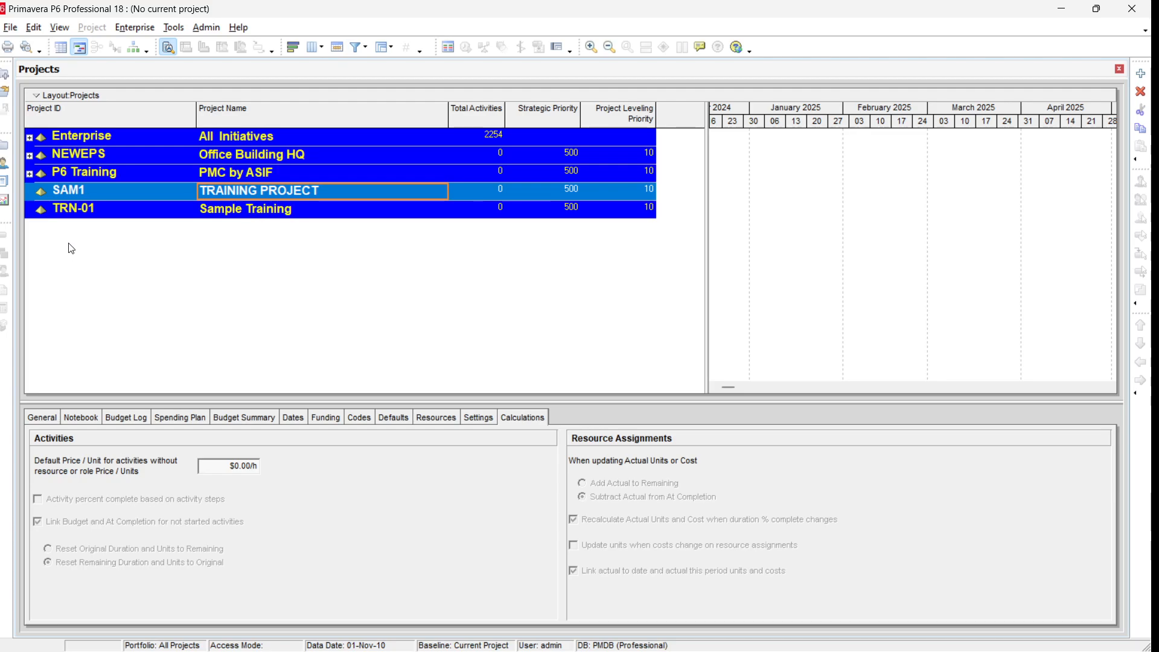
click(78, 209)
click(87, 195)
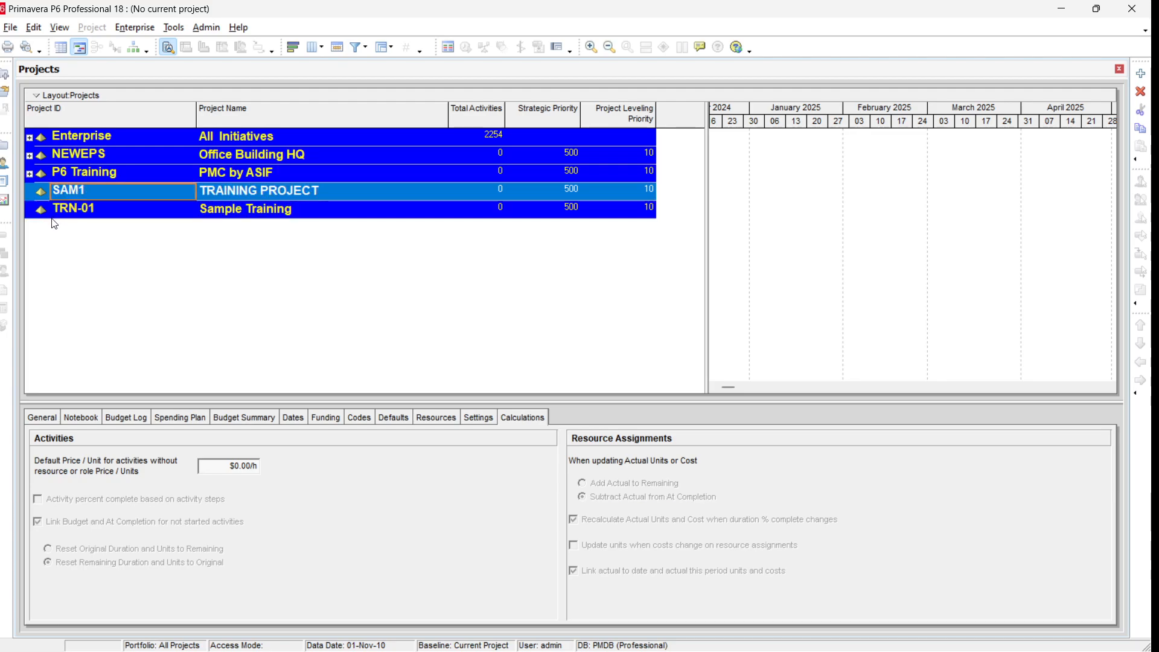
click(55, 213)
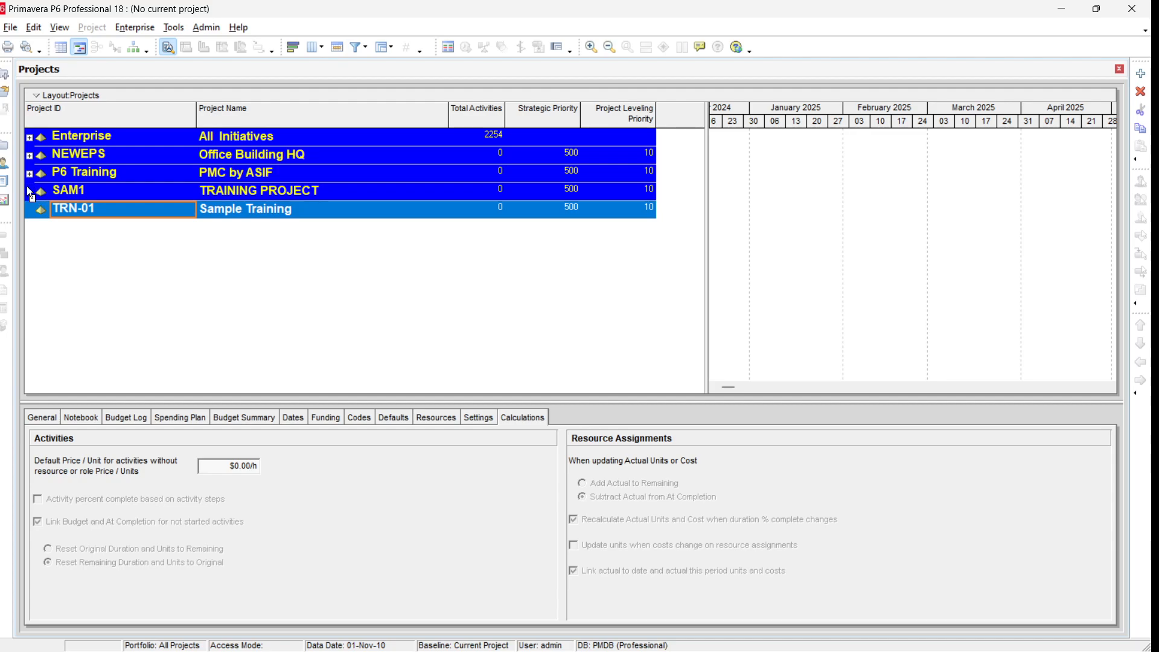
click(277, 192)
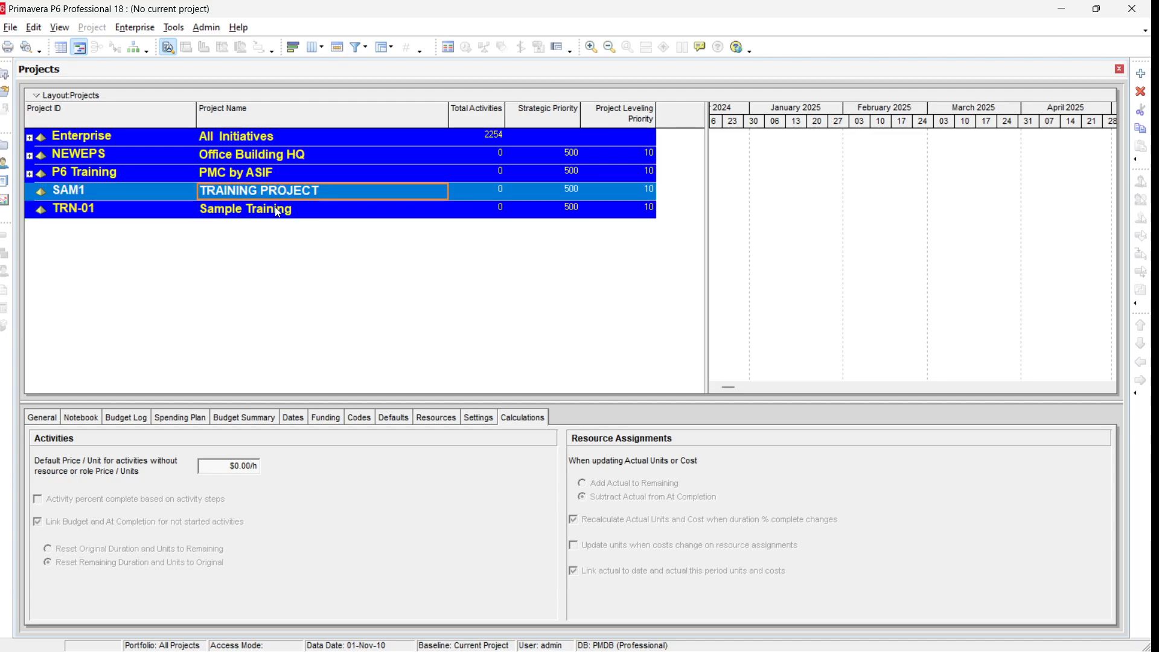
click(278, 213)
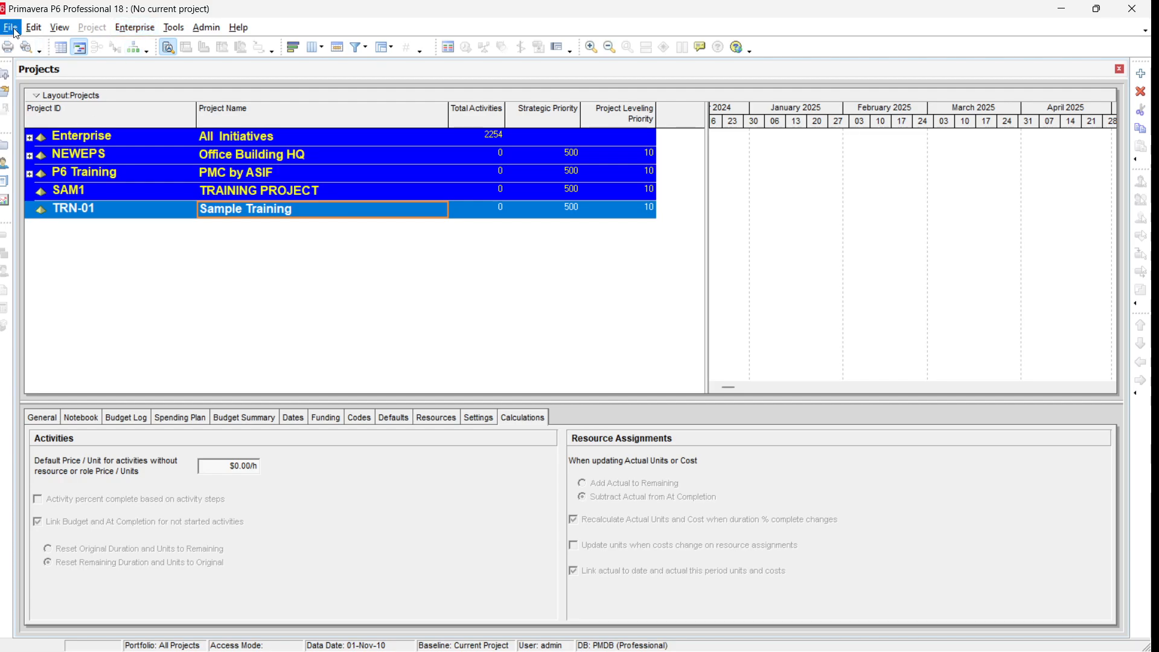
click(34, 31)
click(42, 43)
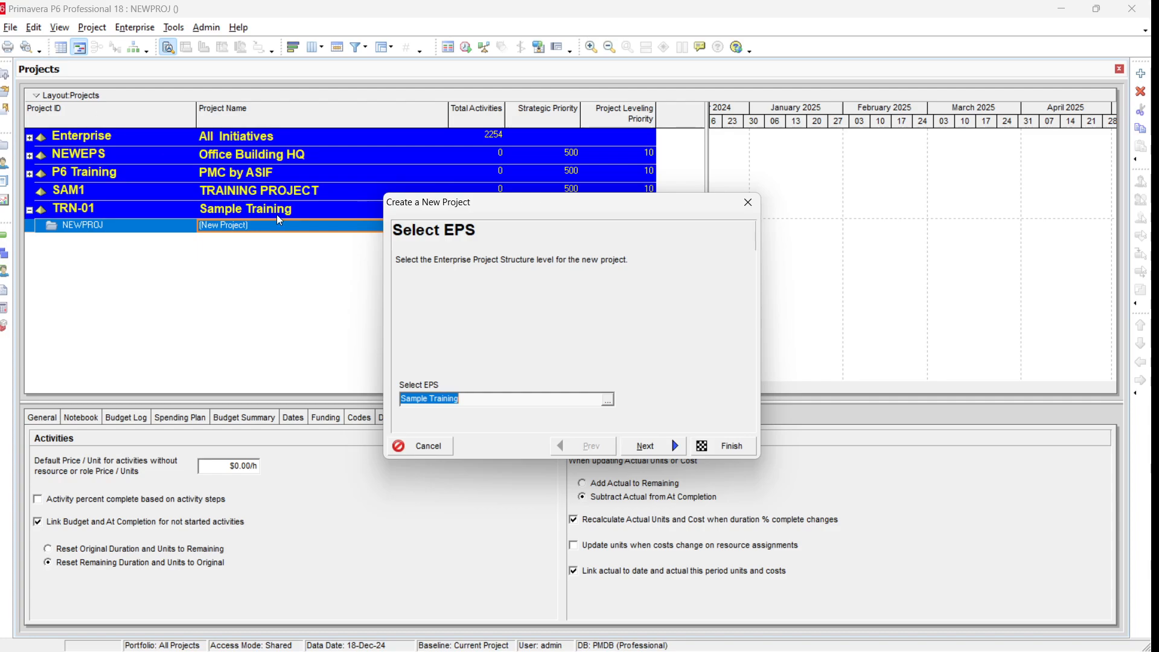
click(609, 399)
click(325, 457)
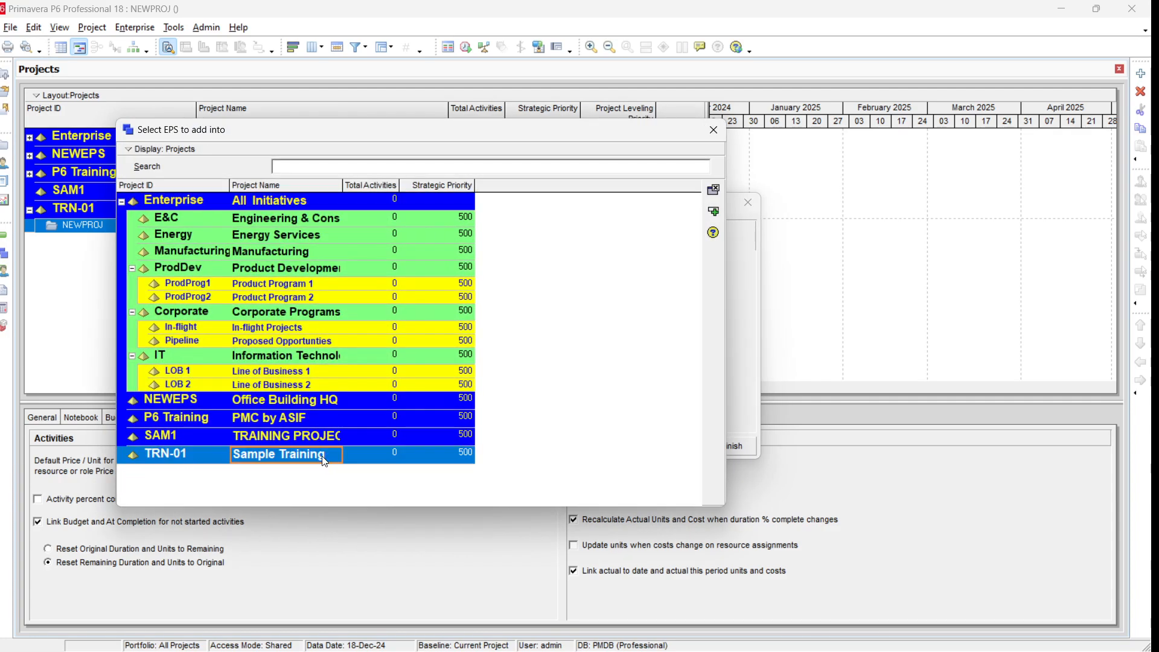
click(714, 212)
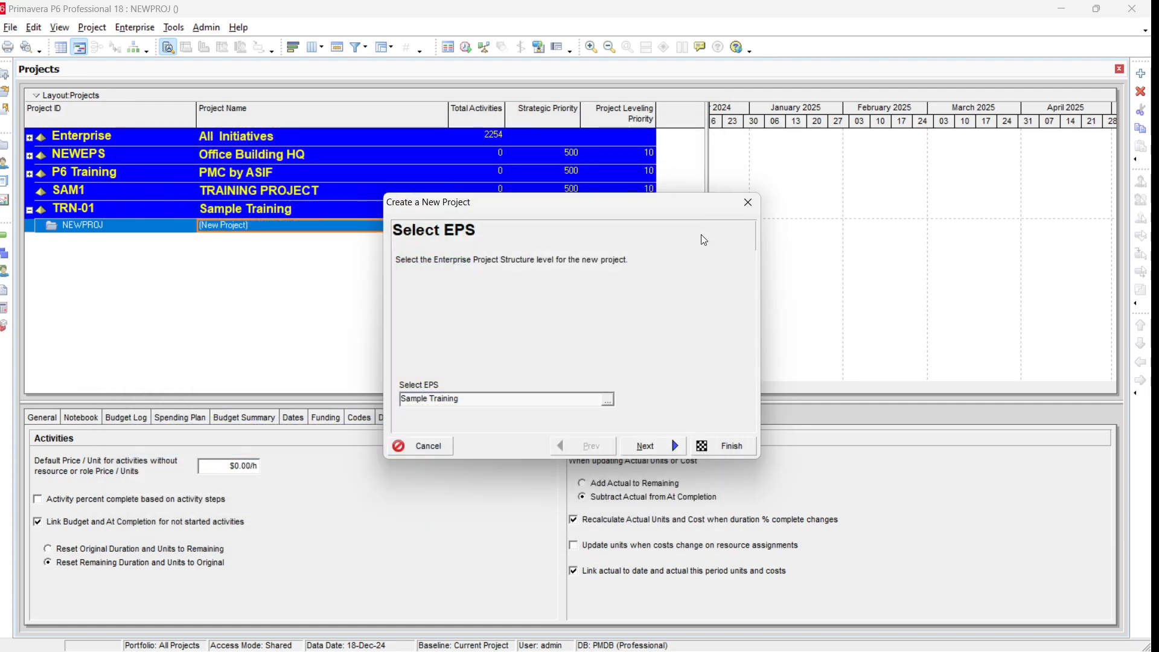
click(657, 448)
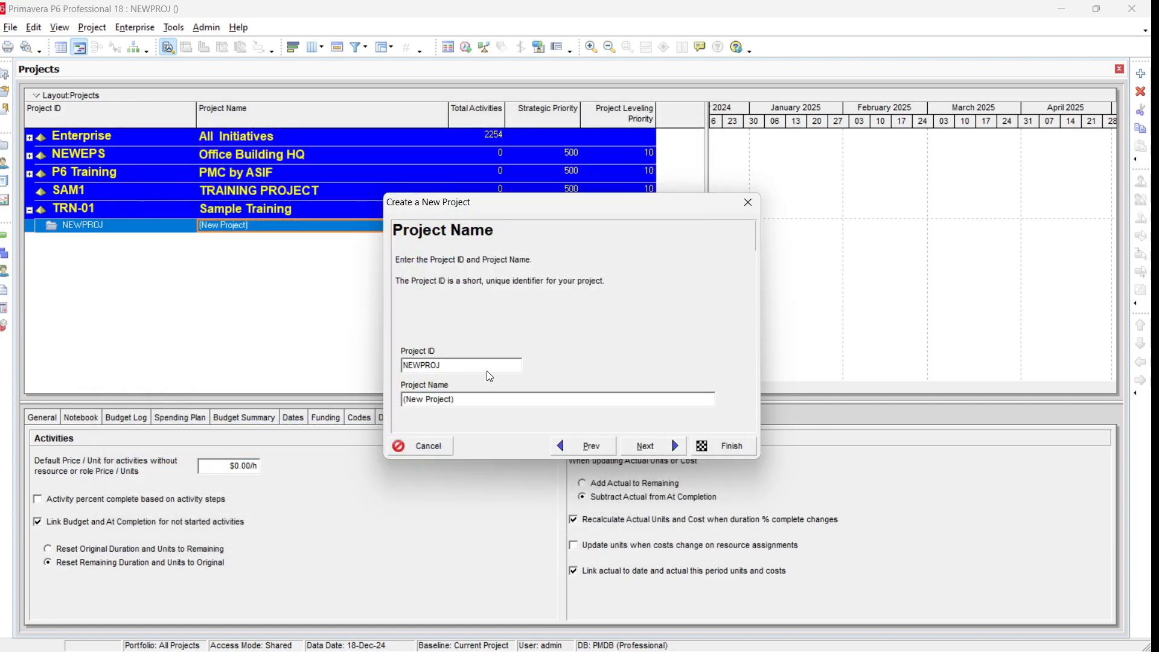
Step: Set the new project's Project ID to TRN-01-01
drag(479, 367, 373, 357)
text(TRV)
key(BackSpace)
text(N-01)
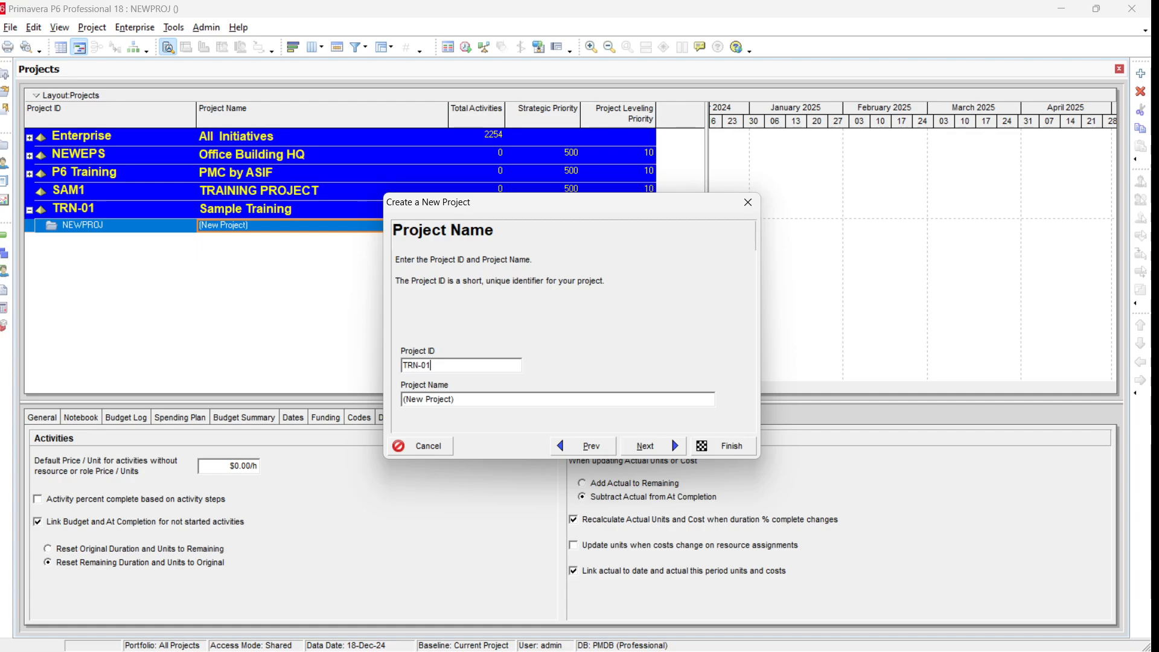
text(-04)
text(1)
key(BackSpace)
key(BackSpace)
text(1)
key(Tab)
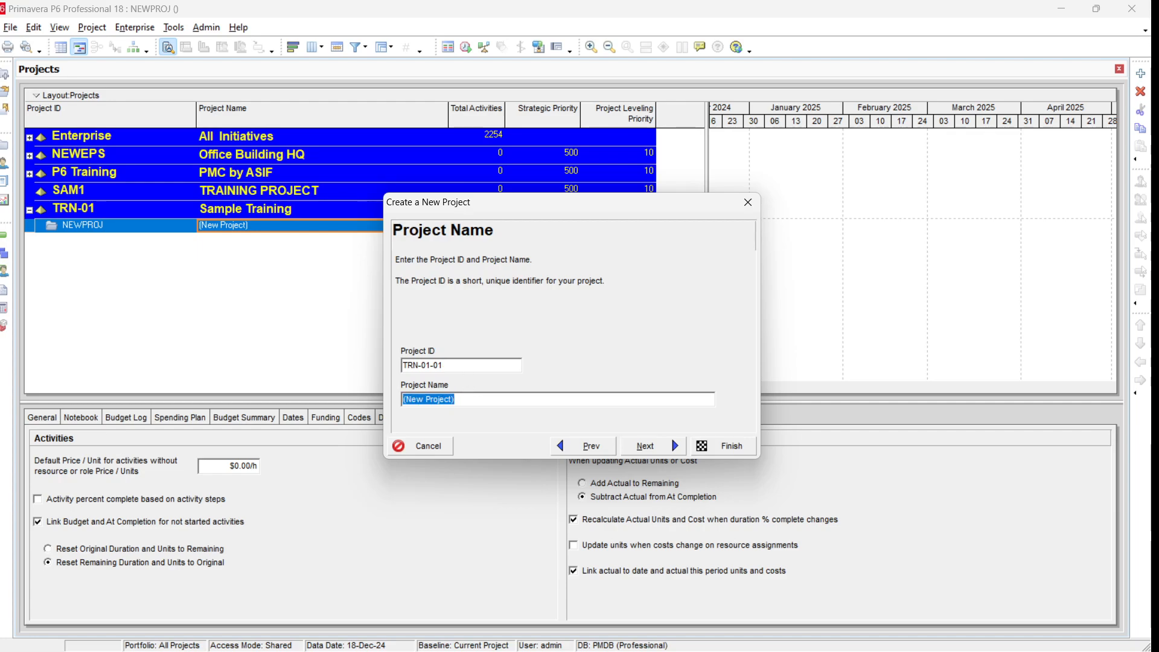
Step: Set the Project Name to Construciton of Small Villa and continue to the dates page
text(Construciton of Si)
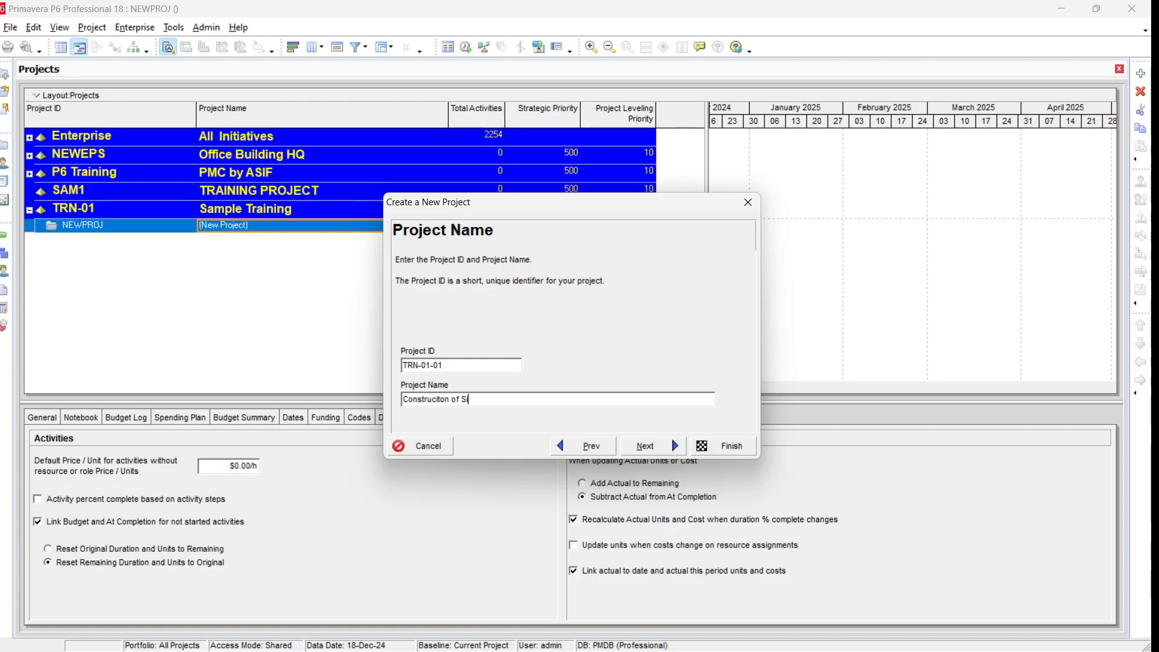
text(ngle S)
key(BackSpace)
key(BackSpace)
key(BackSpace)
key(BackSpace)
key(BackSpace)
key(BackSpace)
key(BackSpace)
text(Small Villa)
click(646, 448)
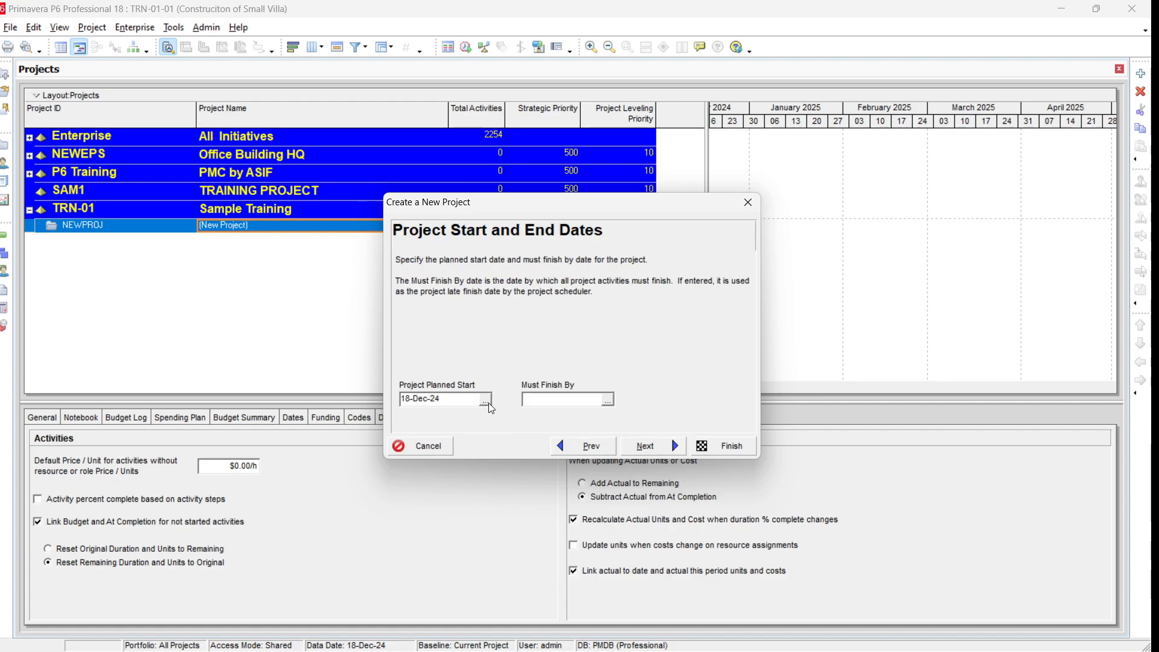
Step: Set the Project Planned Start to 01-Jan-25 and Must Finish By to 31-Mar-25, then continue
click(489, 403)
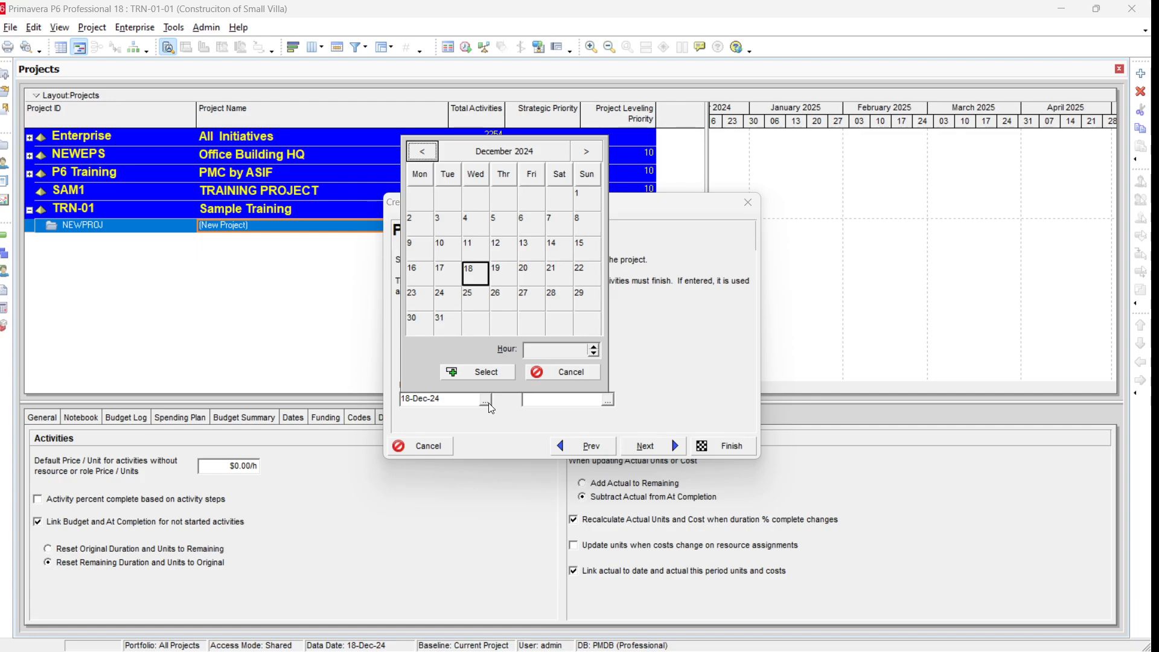
click(589, 152)
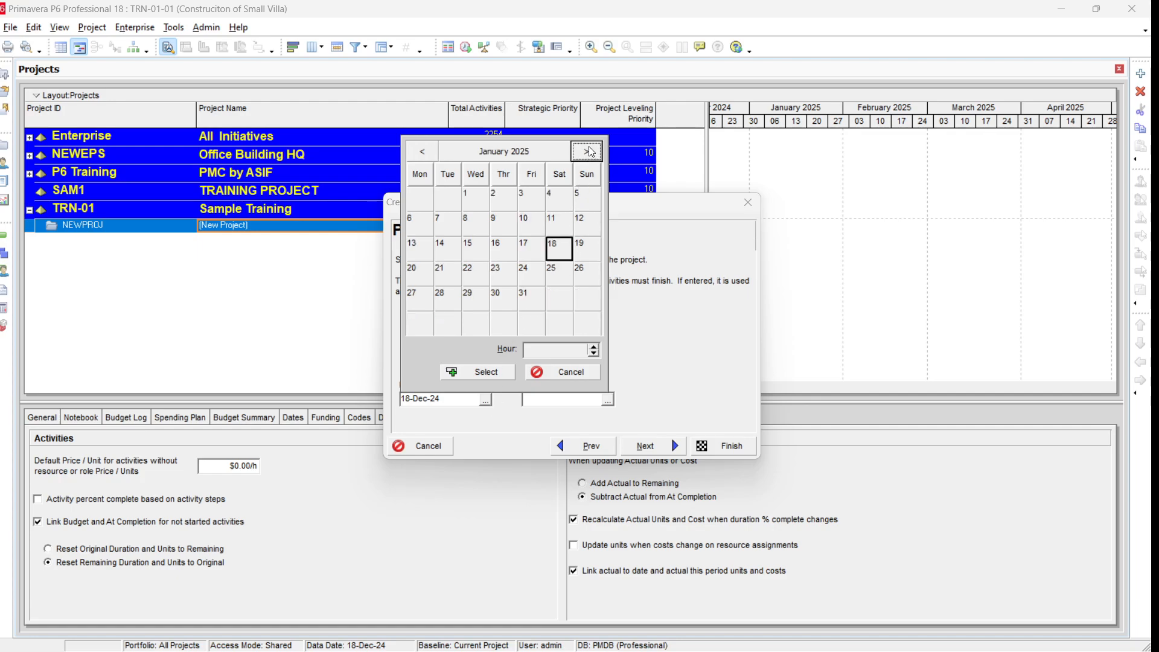
double_click(474, 206)
click(609, 404)
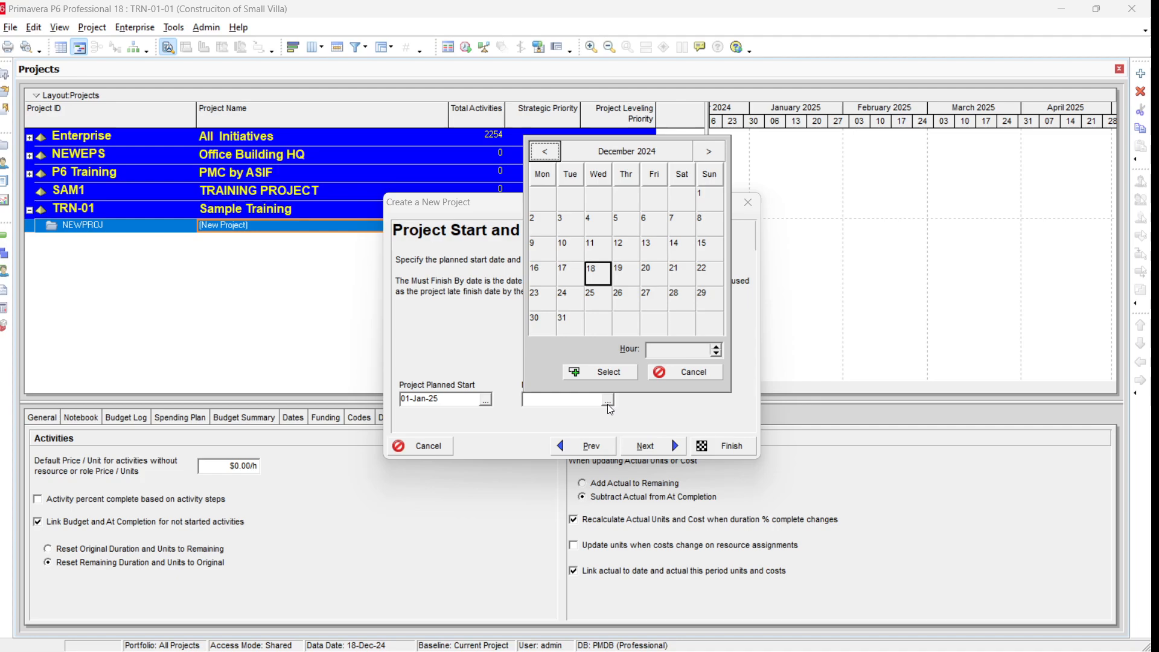
click(711, 152)
click(711, 151)
click(711, 152)
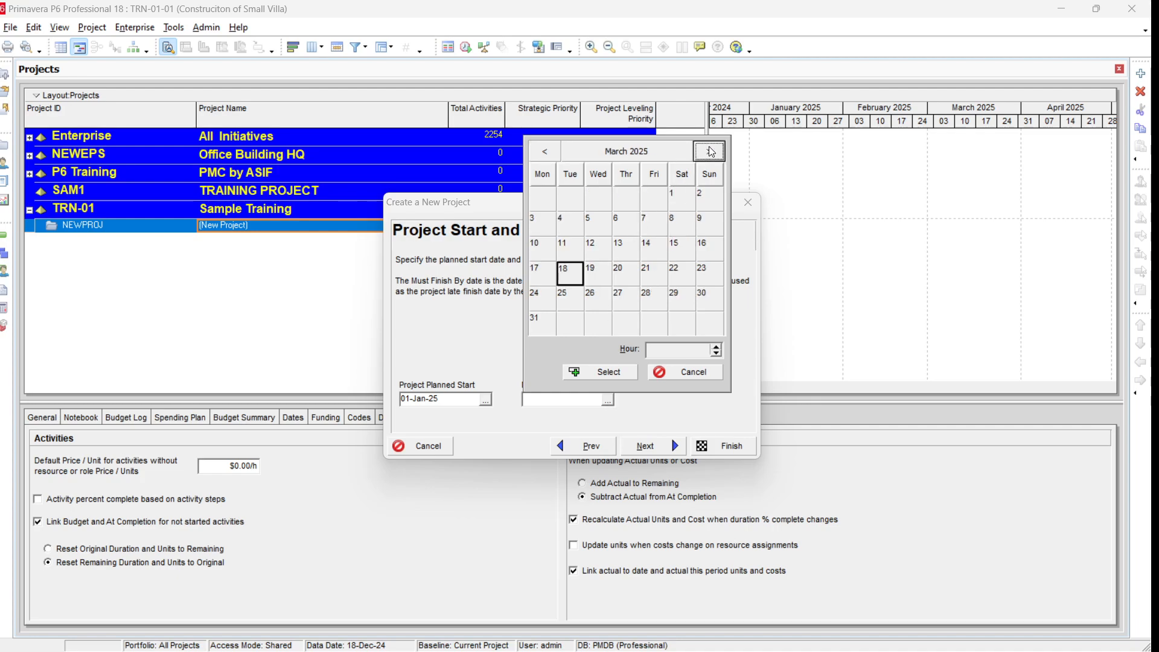
double_click(537, 327)
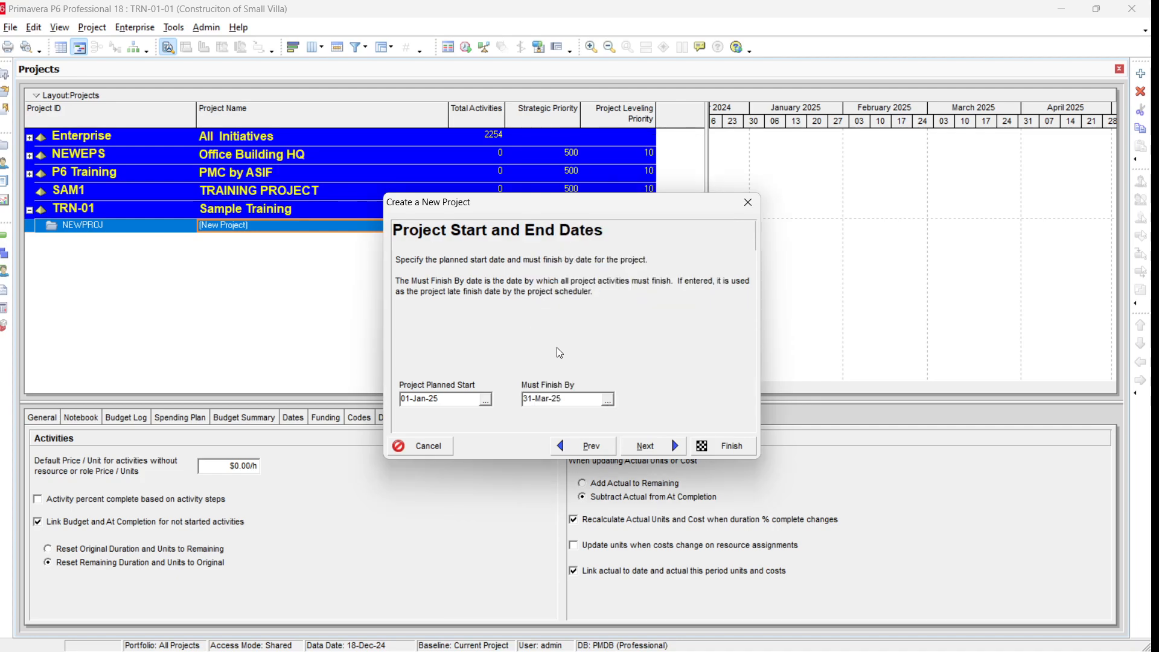
click(642, 447)
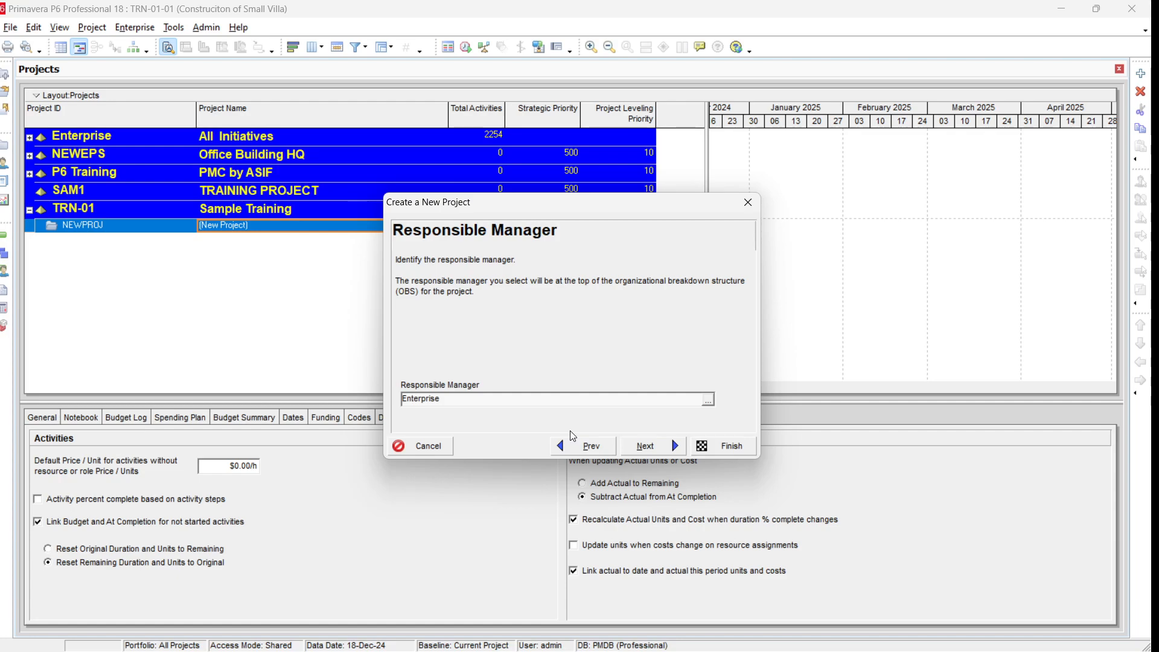
Step: Keep the default responsible manager and Standard Rate type, then finish creating the project
click(658, 449)
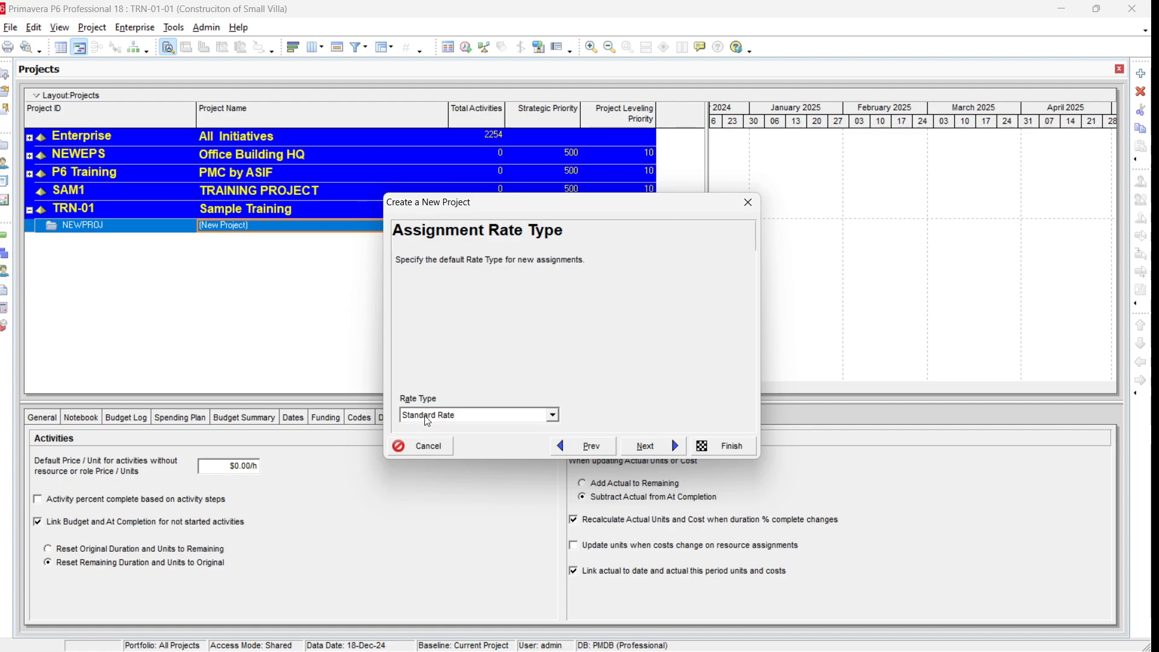
click(648, 448)
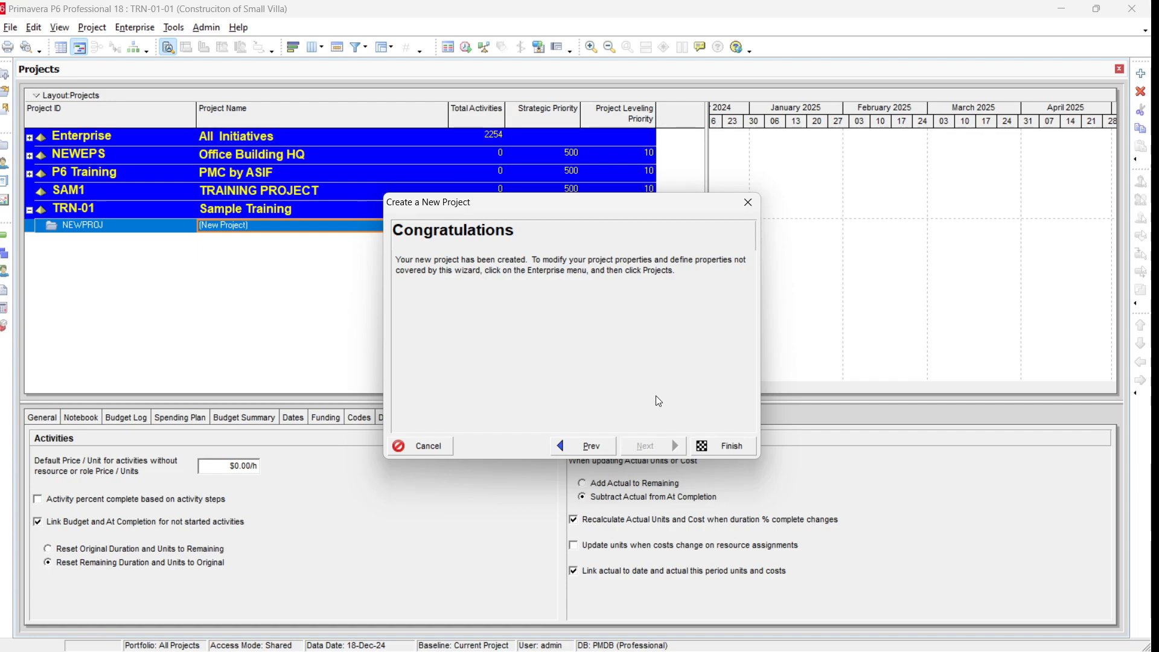
click(720, 446)
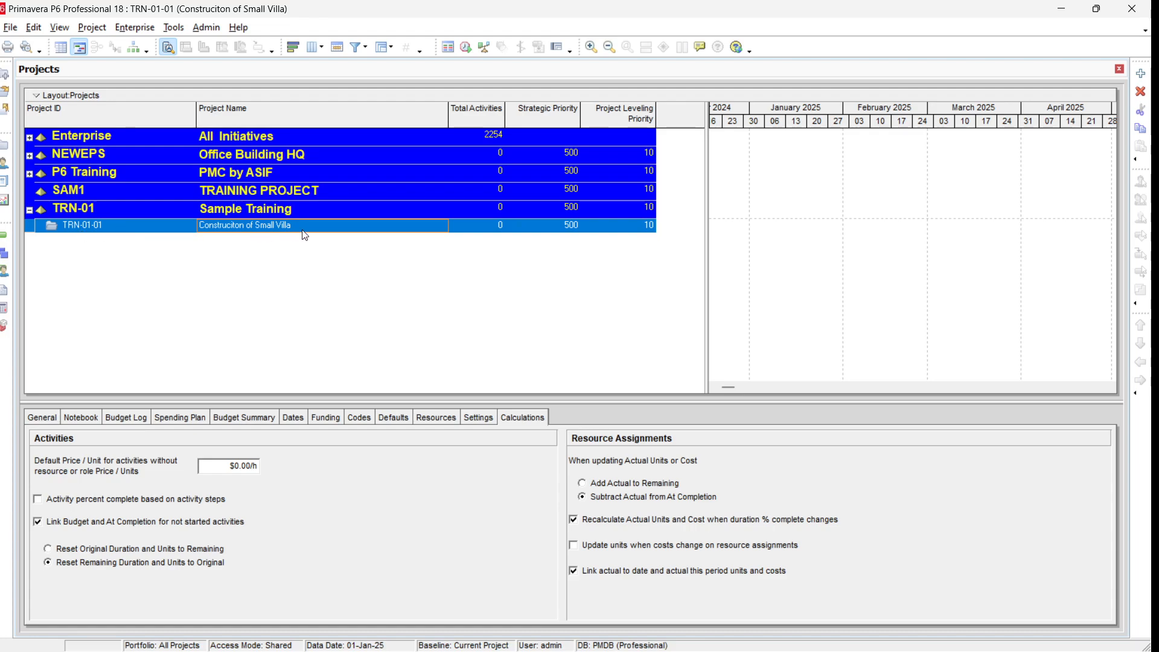
Step: Expand the Enterprise, E&C and Energy EPS nodes to review the projects they contain
click(29, 211)
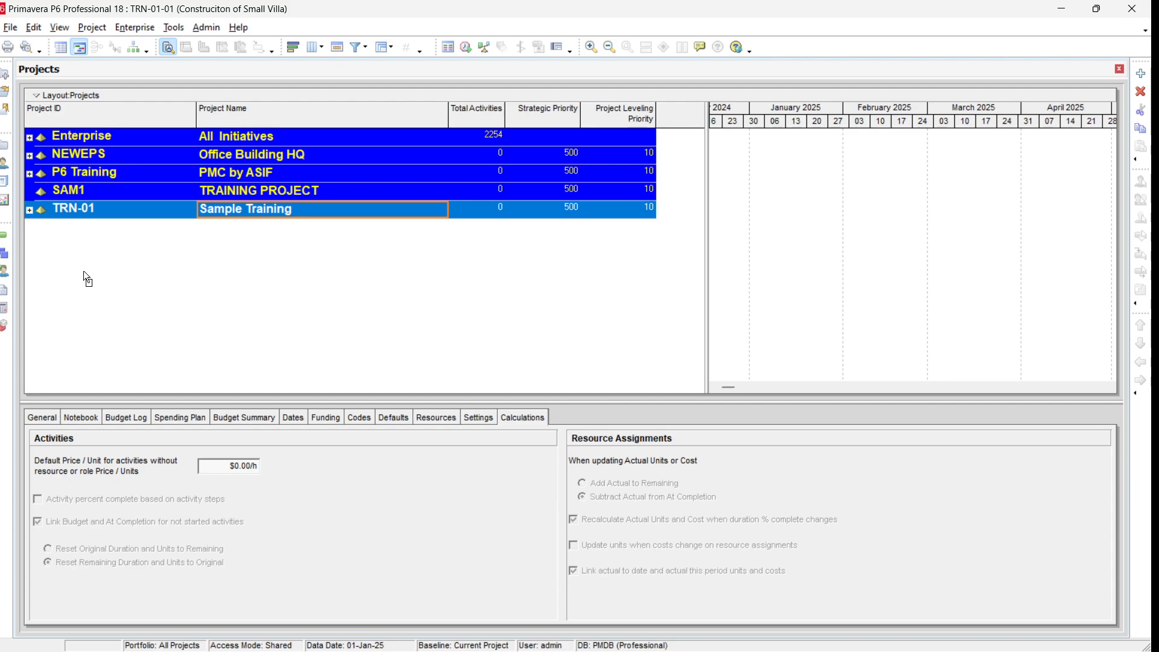
click(30, 212)
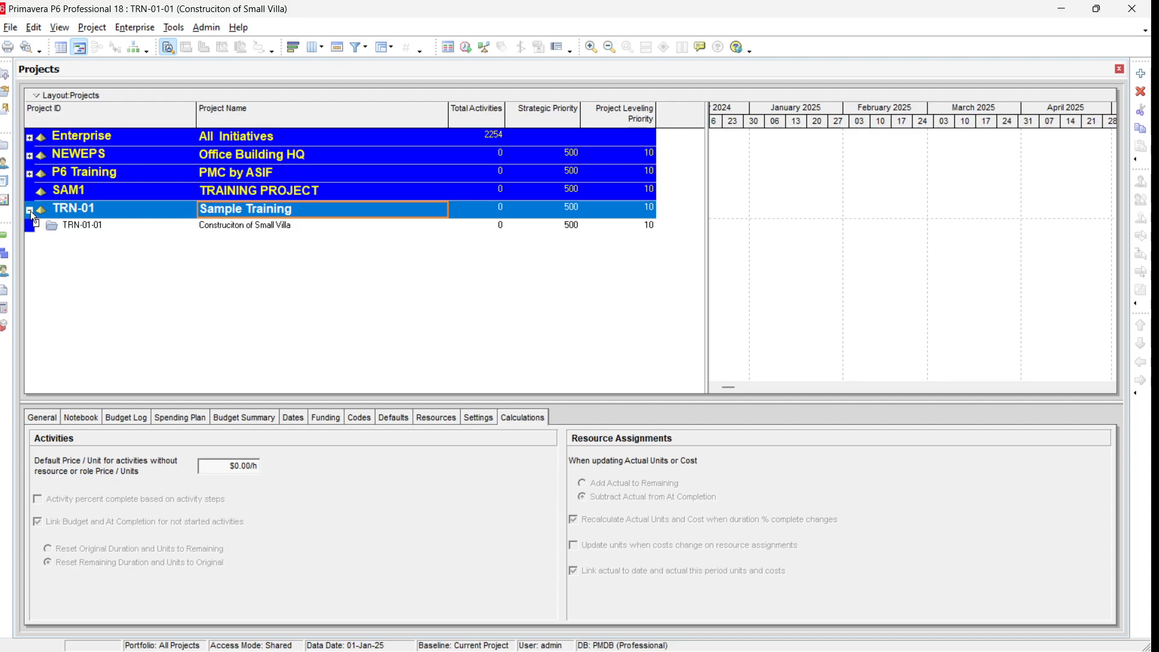
click(29, 210)
click(29, 137)
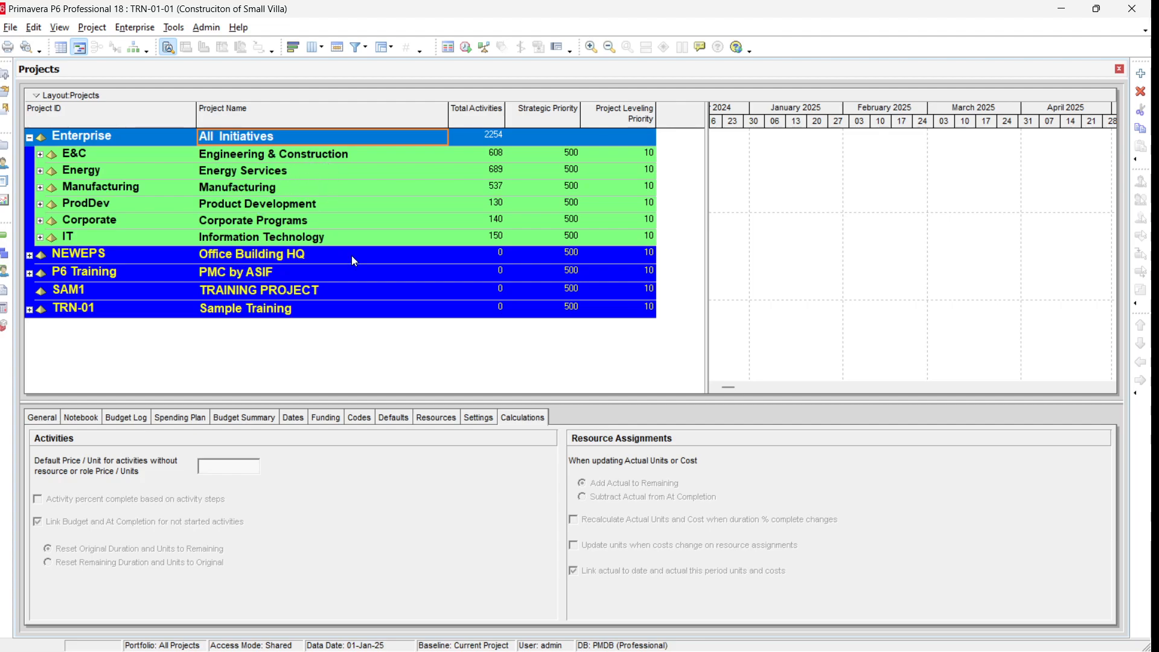
click(40, 155)
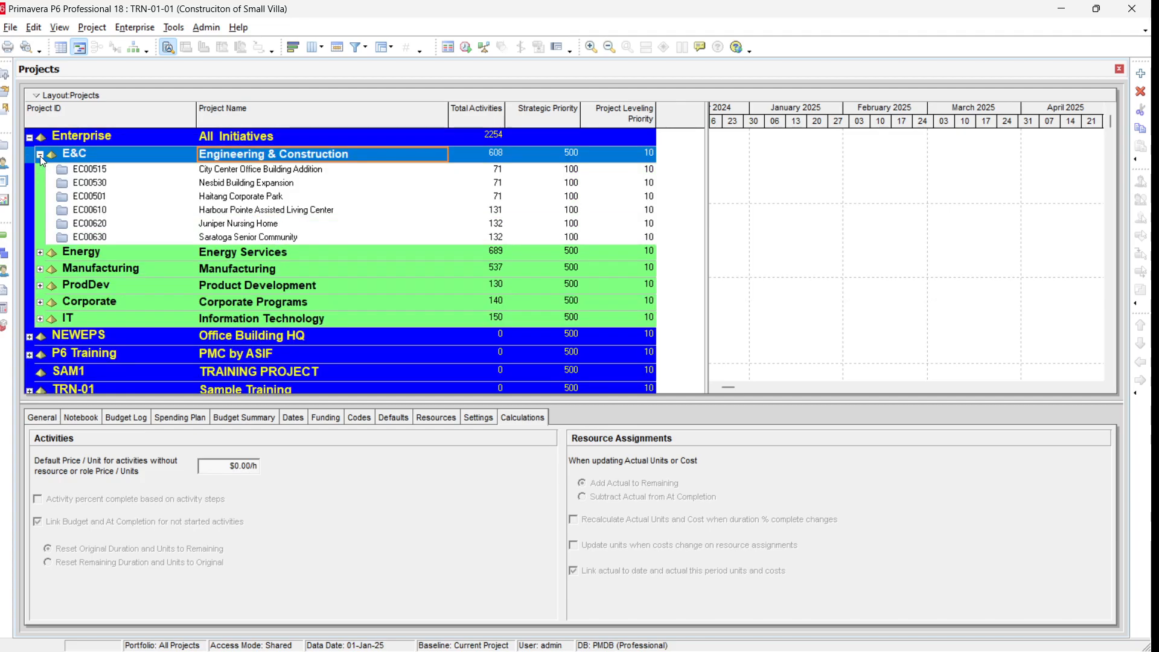
click(40, 253)
scroll(53, 312, down, 1)
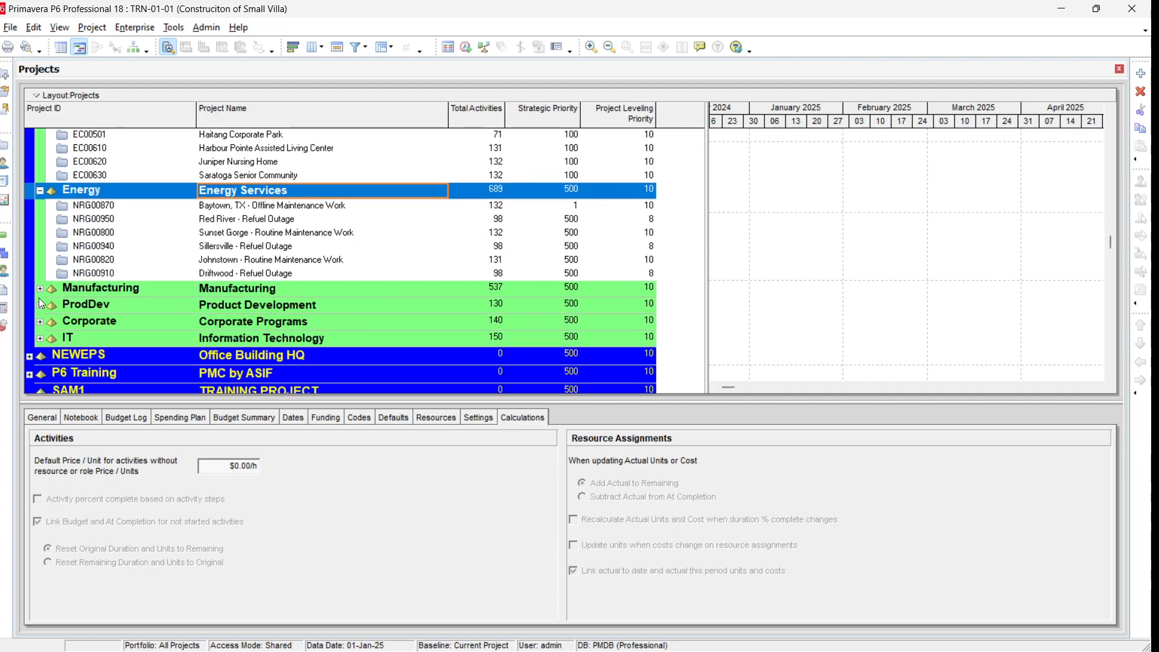
Step: Collapse the Manufacturing, E&C and Energy EPS nodes, then collapse the whole EPS hierarchy
click(40, 289)
scroll(40, 293, up, 1)
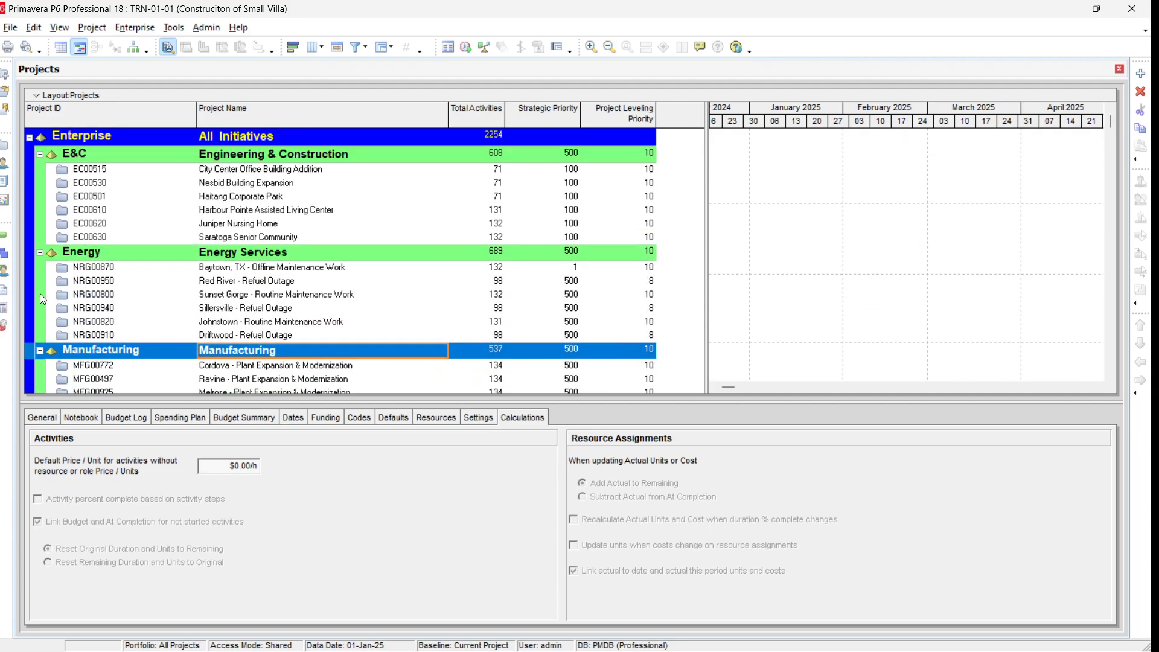
click(40, 154)
click(41, 171)
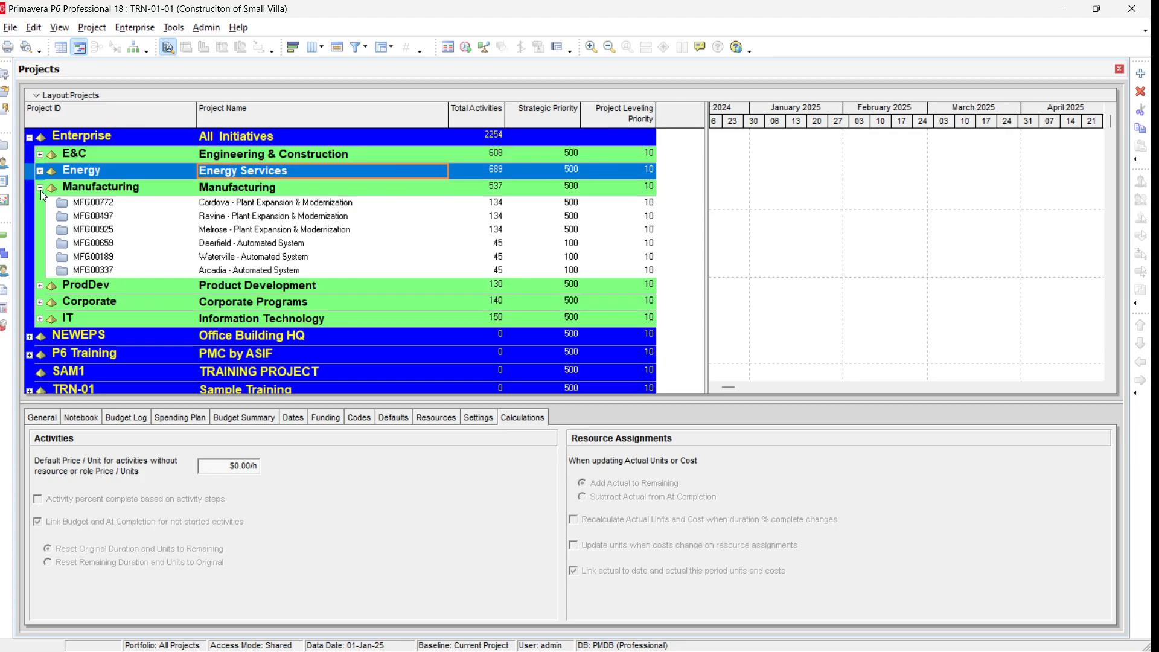
click(41, 188)
click(149, 227)
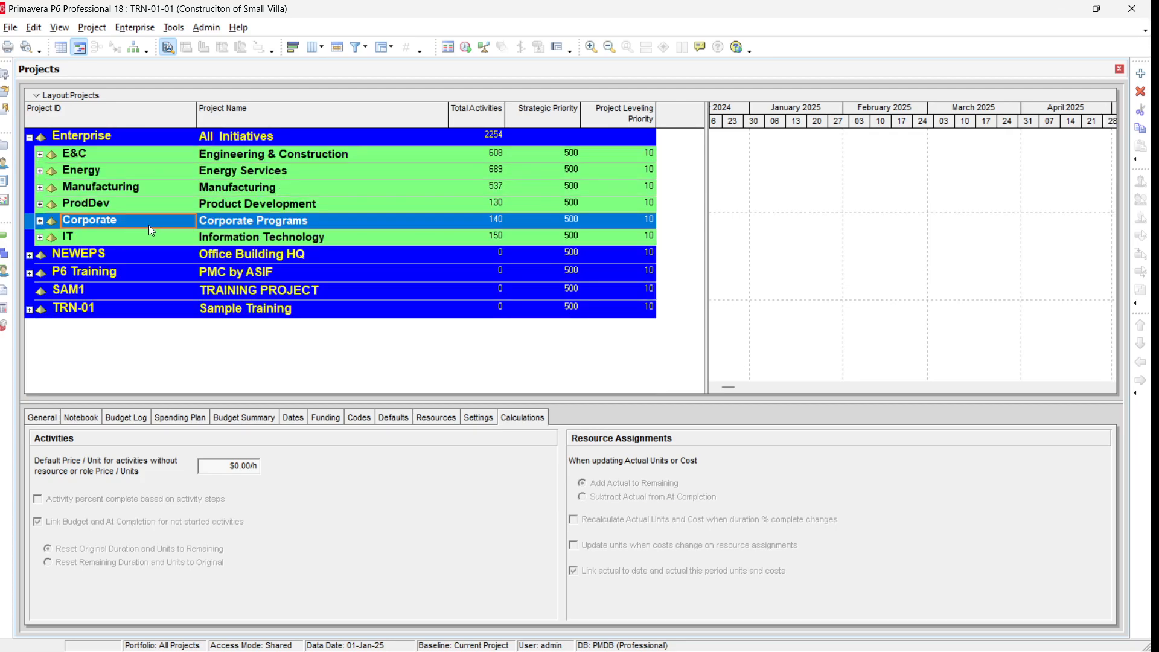
key(ctrl+KP_Subtract)
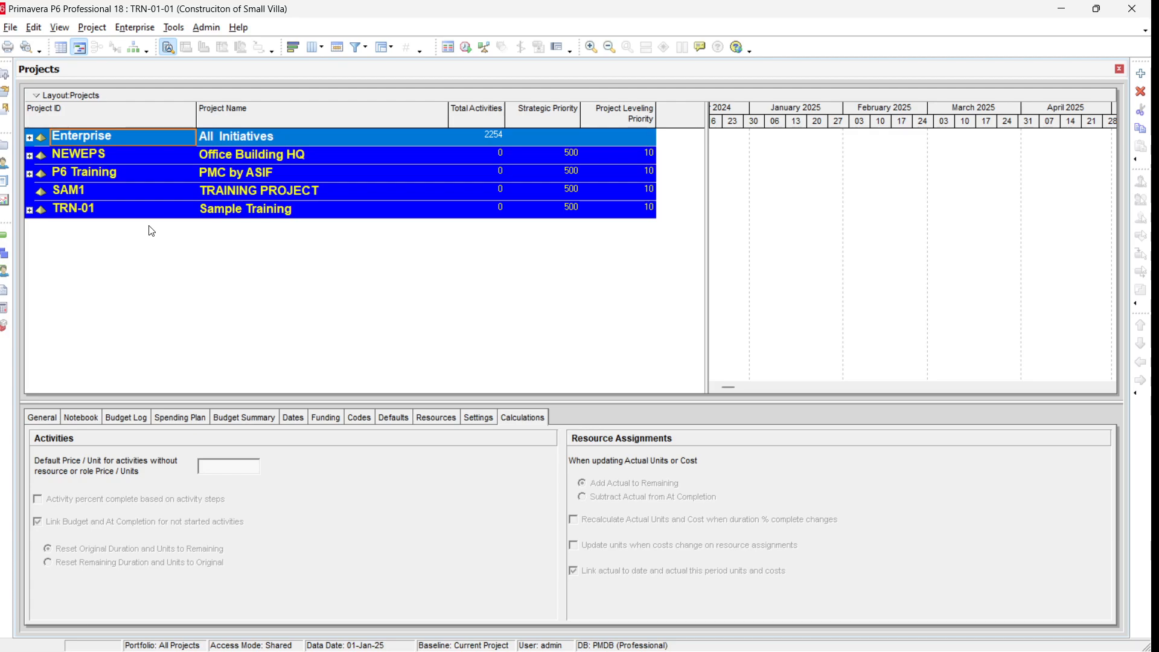
Step: Expand all EPS nodes and scroll through the project list down to the TRN-01-01 project
key(ctrl+KP_Add)
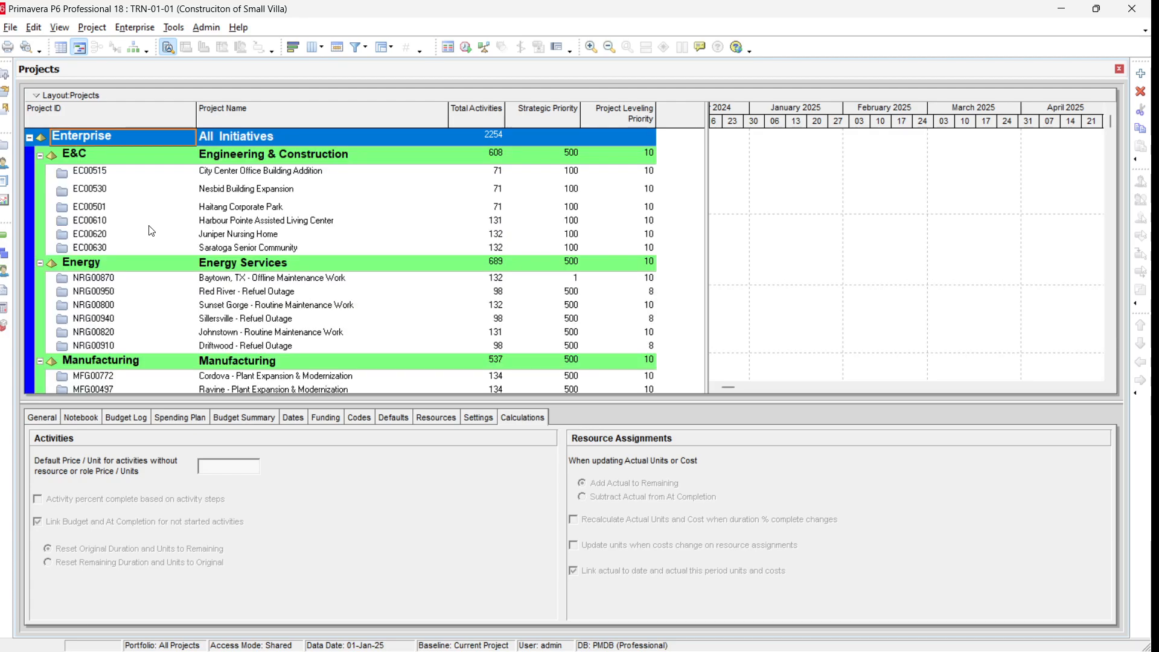
click(311, 221)
scroll(317, 234, down, 2)
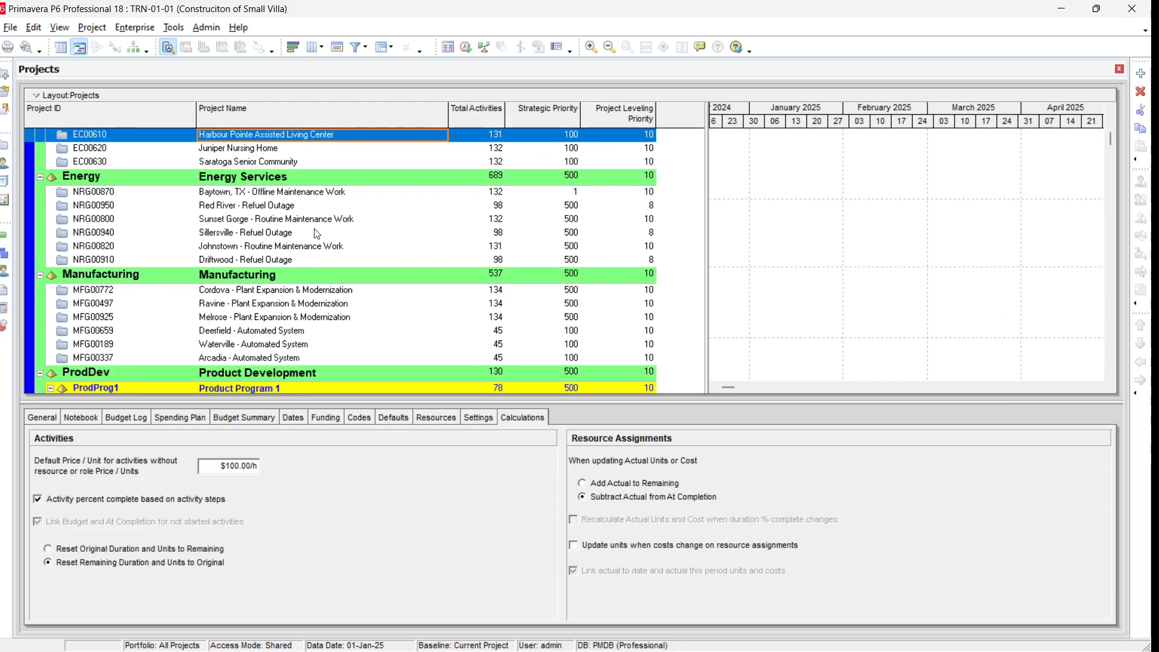
scroll(318, 235, down, 13)
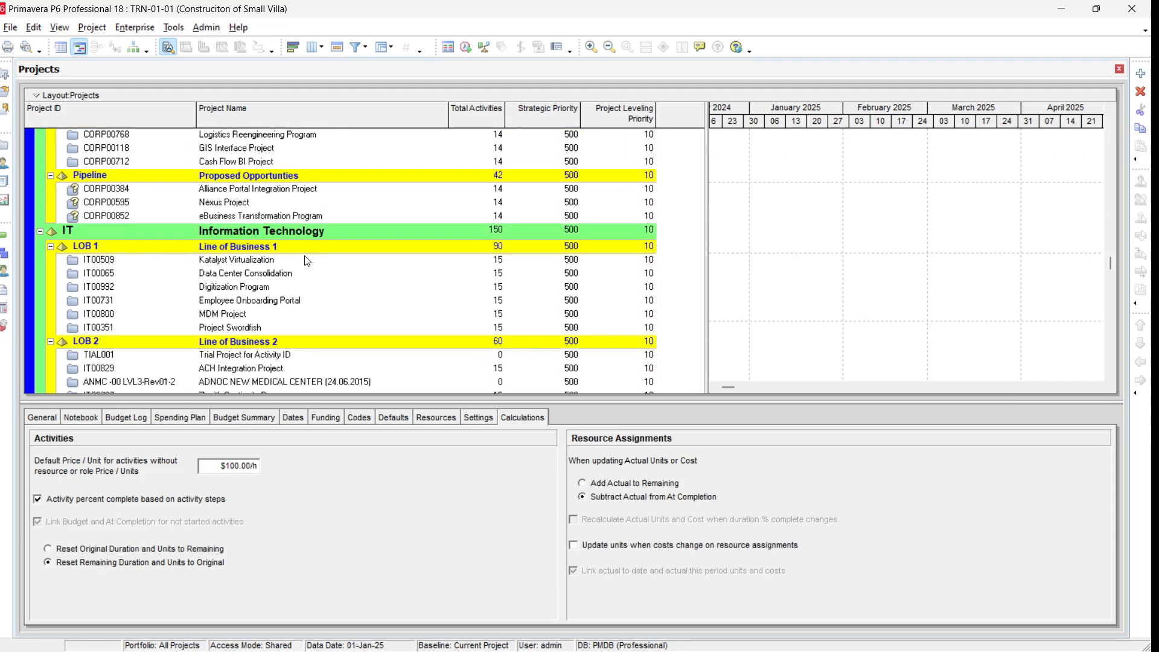
scroll(307, 261, down, 7)
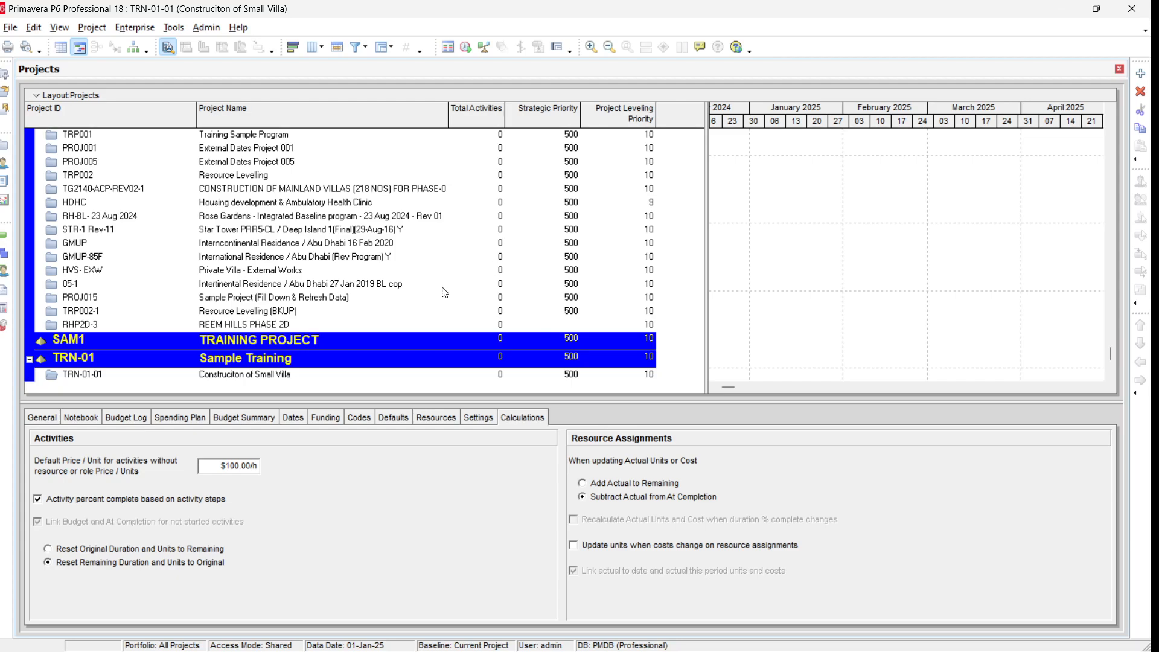
click(91, 379)
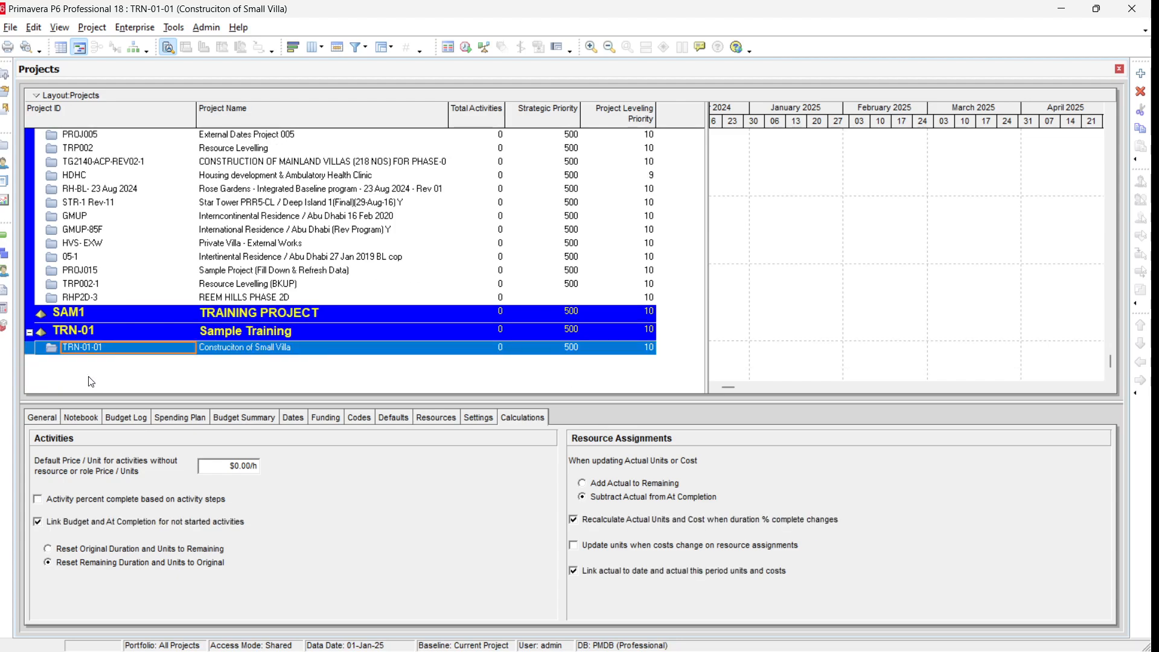
Step: Collapse all nodes, then expand the TRN-01 and Enterprise nodes to compare their contents
key(ctrl+minus)
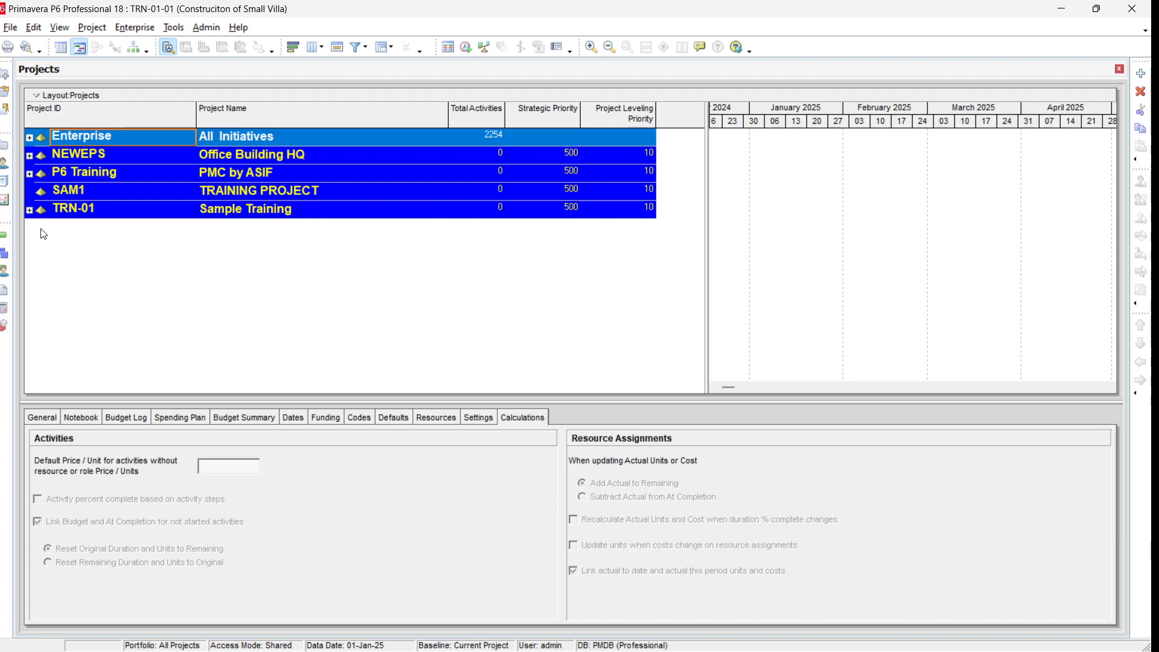
click(29, 210)
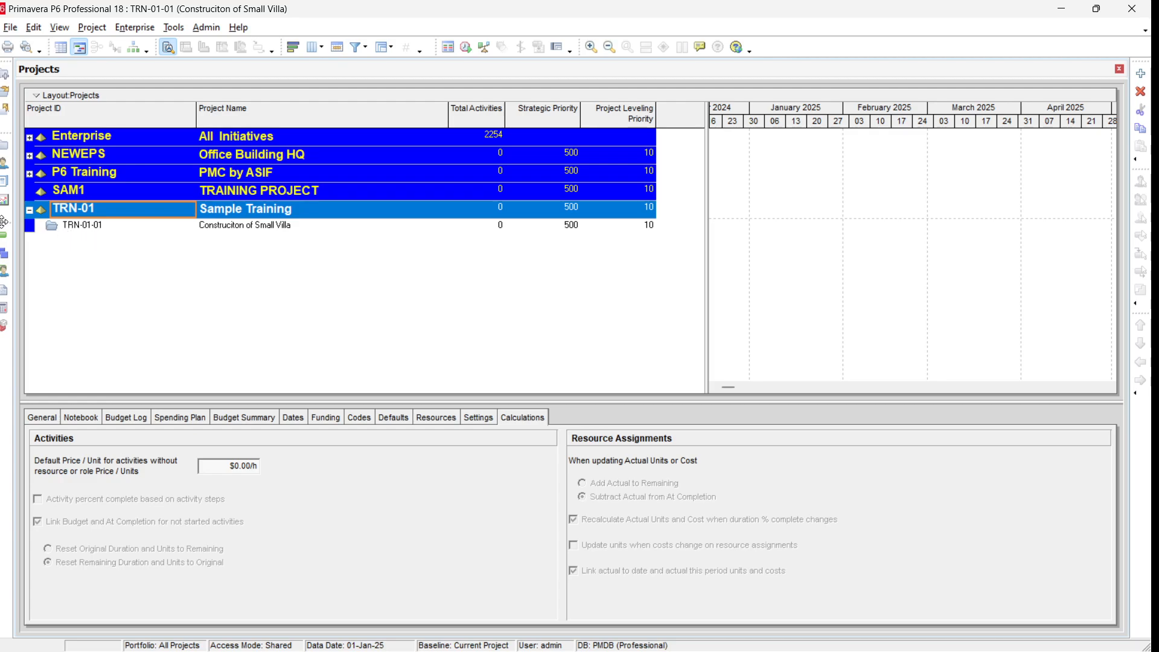
click(29, 137)
click(38, 154)
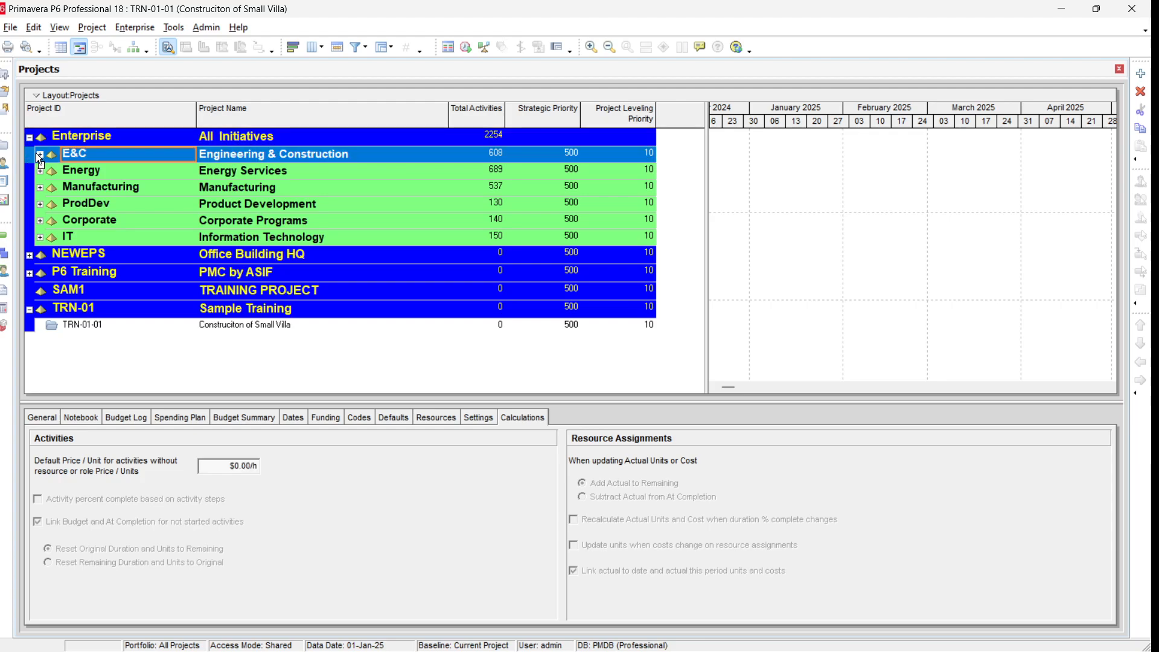
click(40, 155)
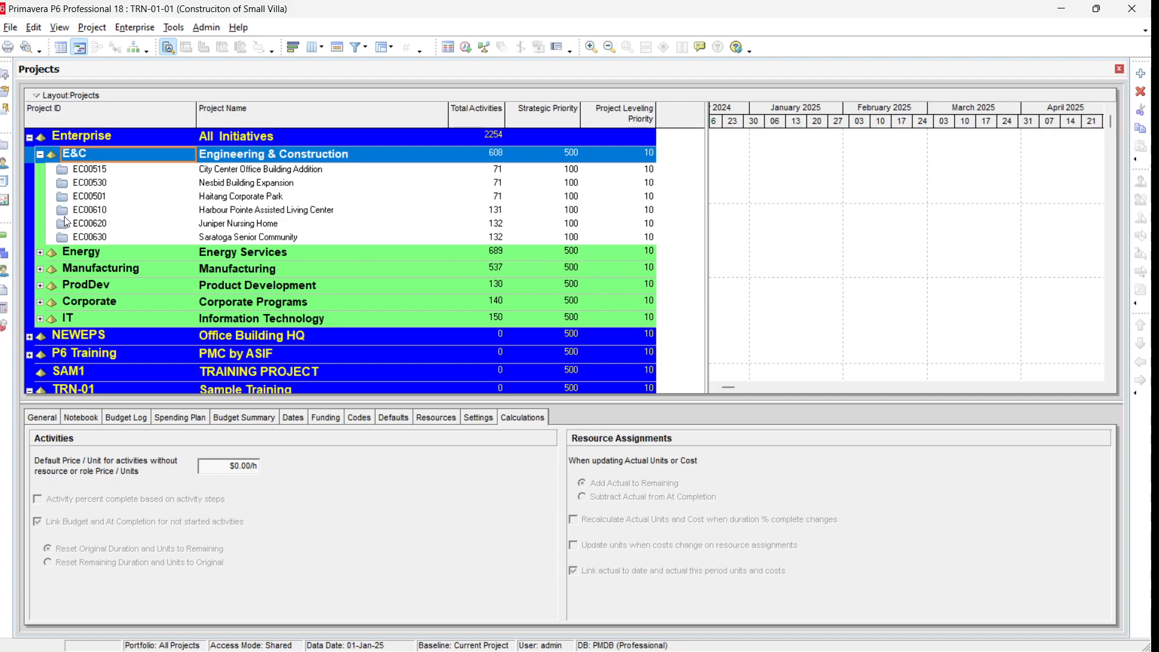
click(40, 155)
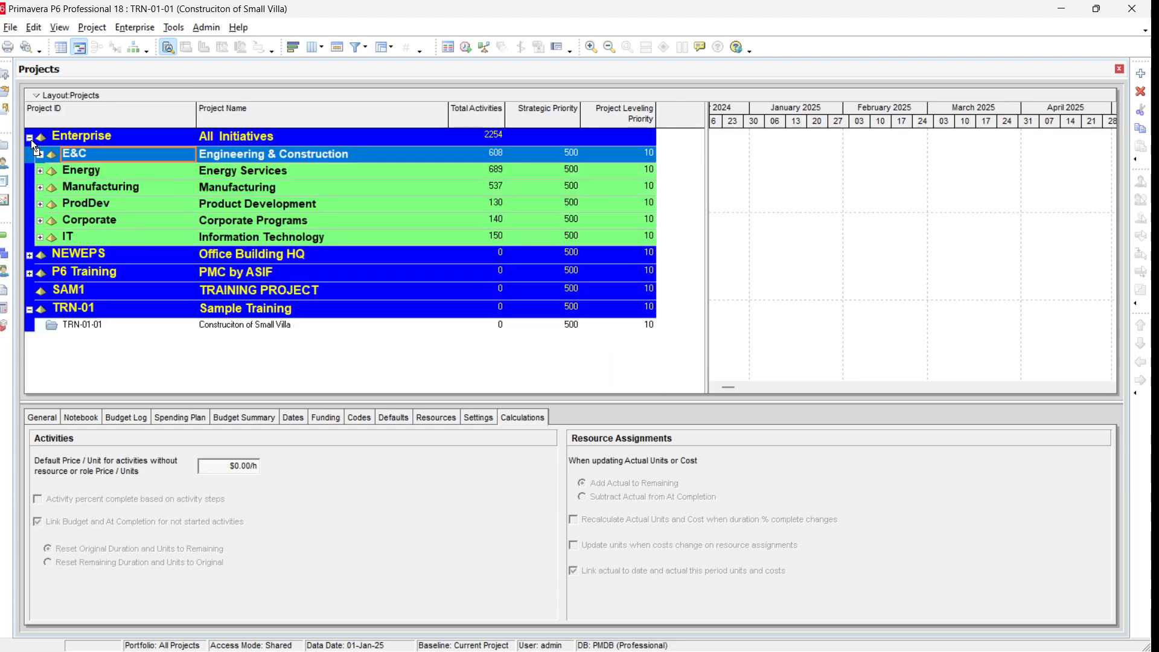
click(29, 138)
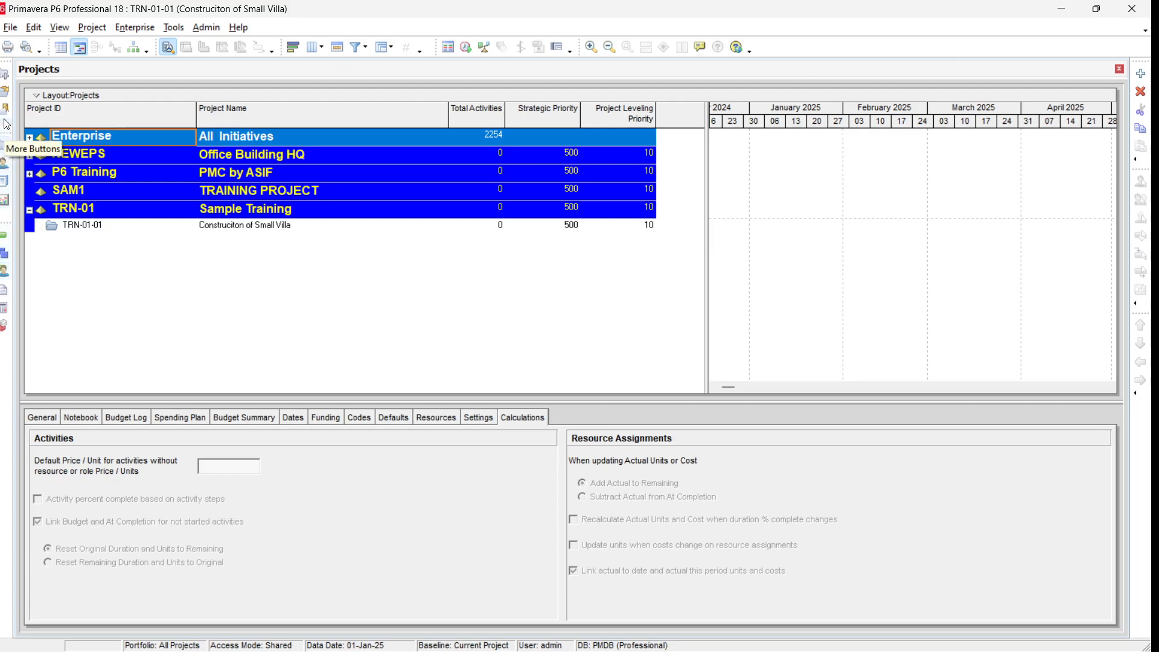
Step: Open project TRN-01-01 in the Activities window and widen the activity table to show the Start and Finish columns
click(3, 249)
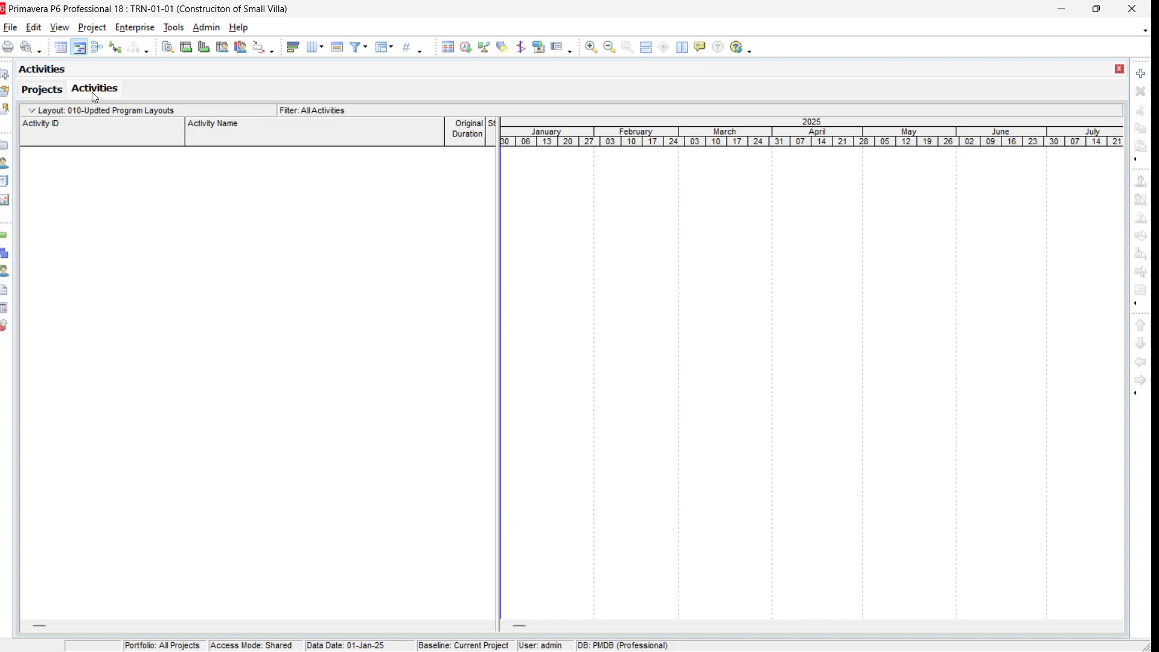
click(48, 92)
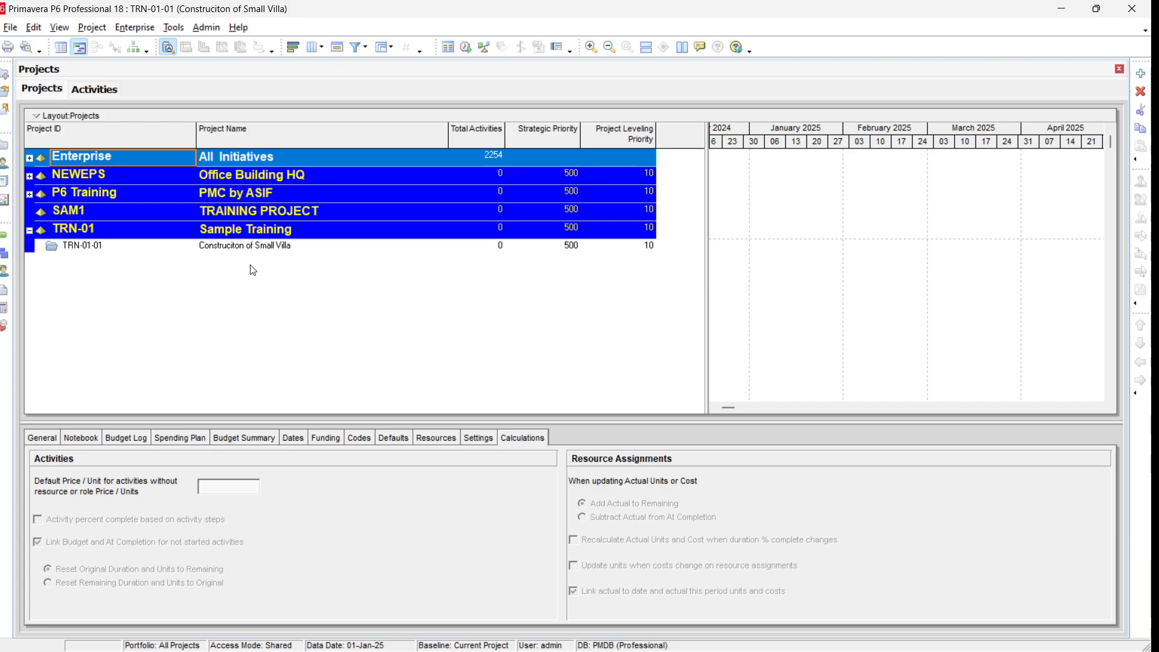
click(262, 249)
right_click(262, 252)
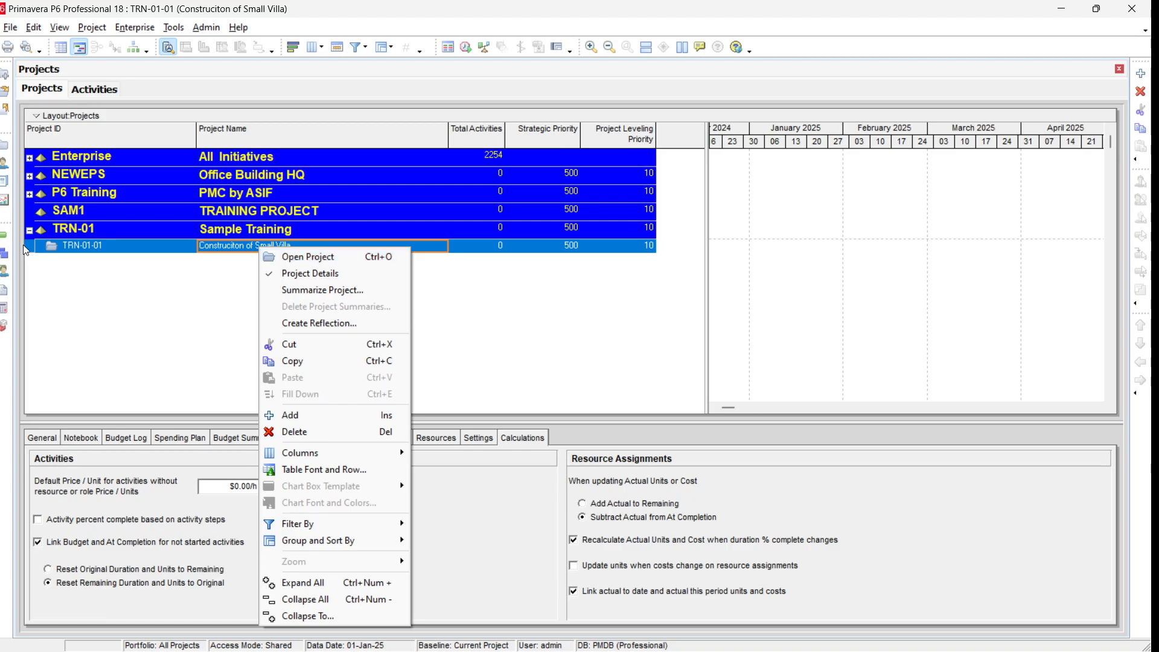
click(4, 237)
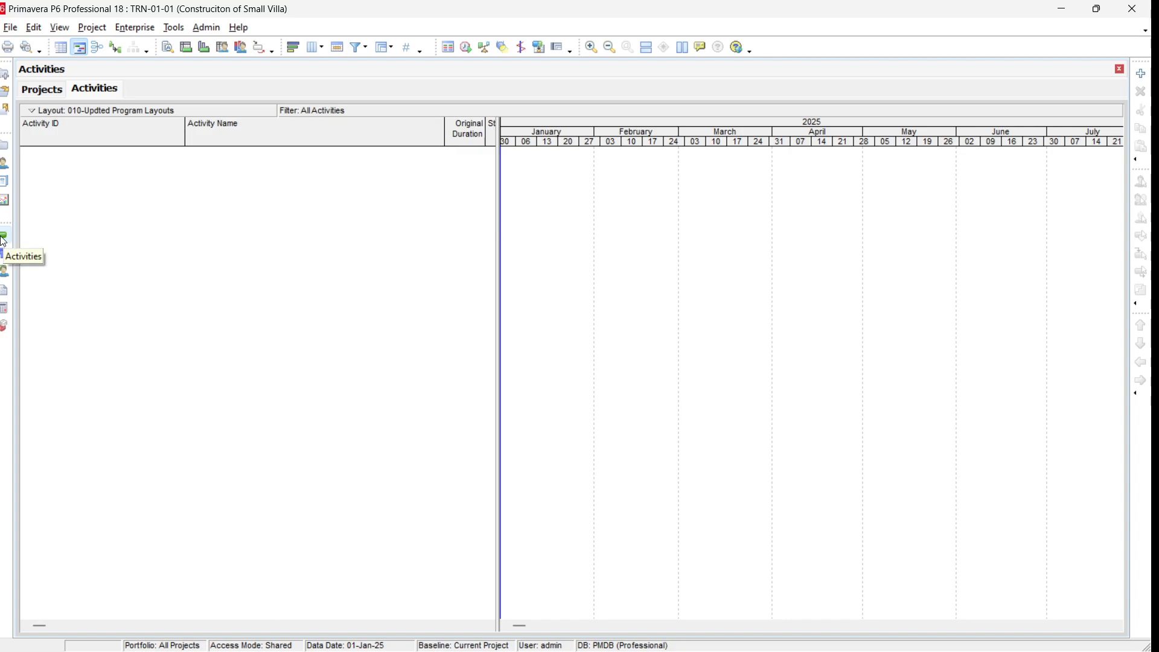
click(36, 90)
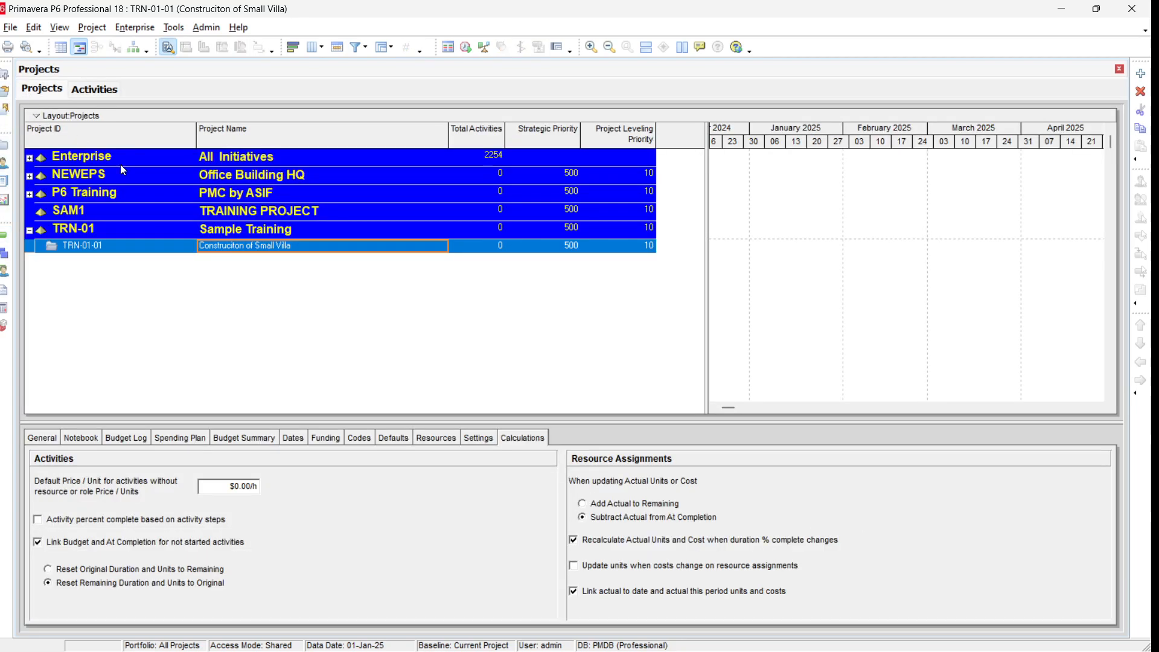
right_click(304, 250)
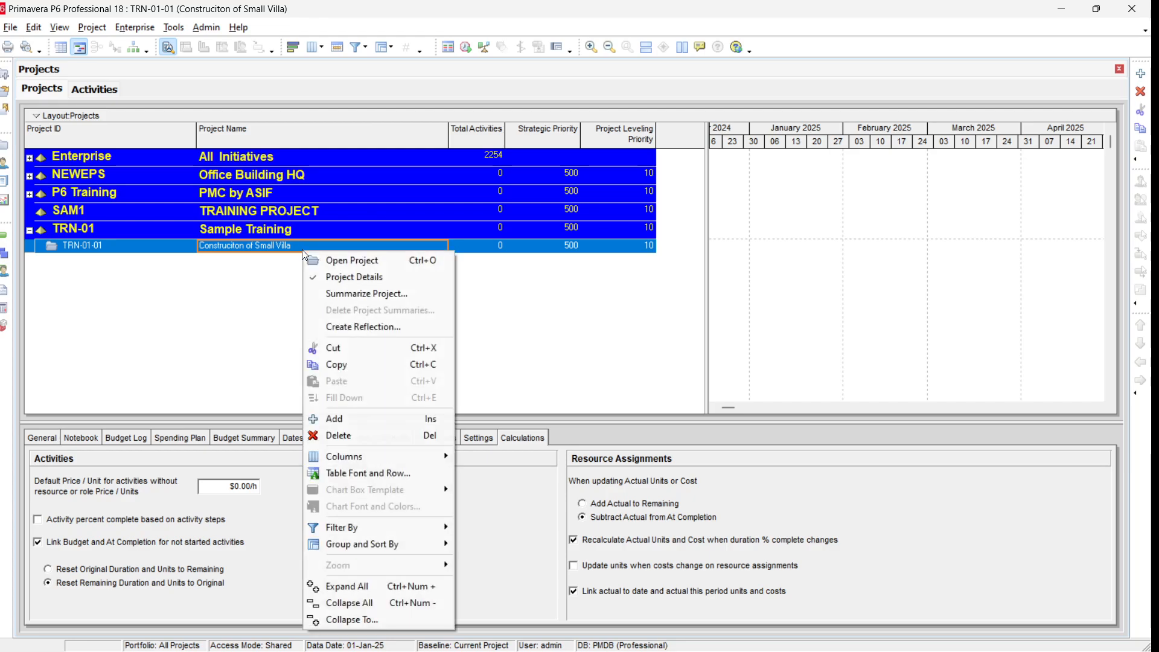
click(355, 265)
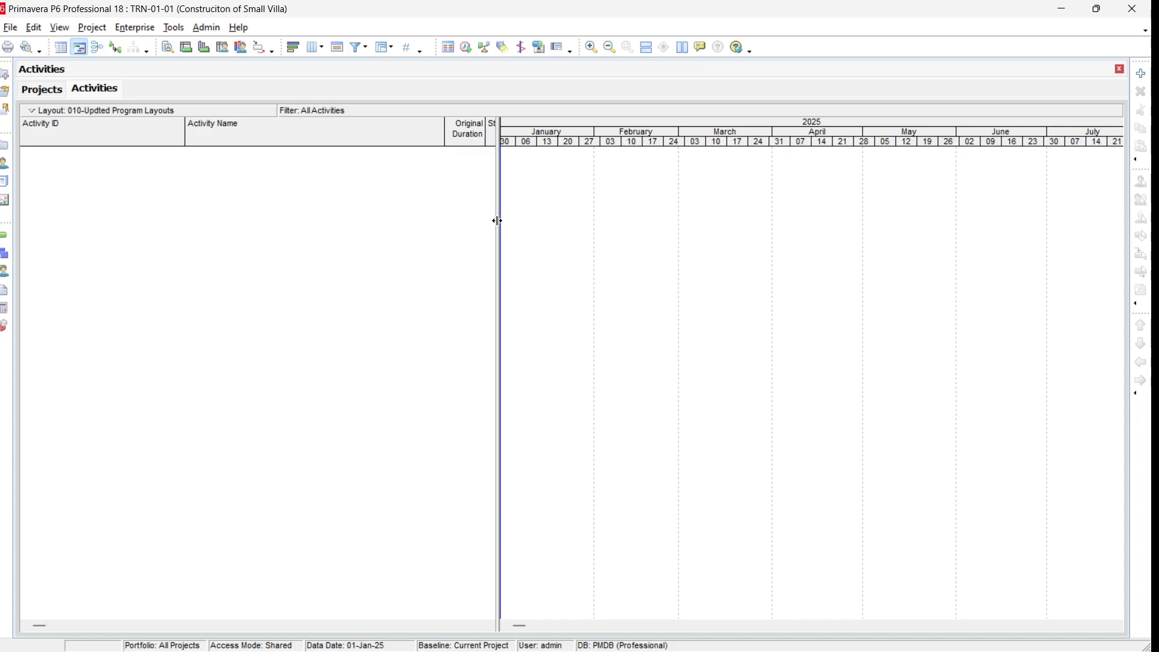
drag(499, 221, 594, 221)
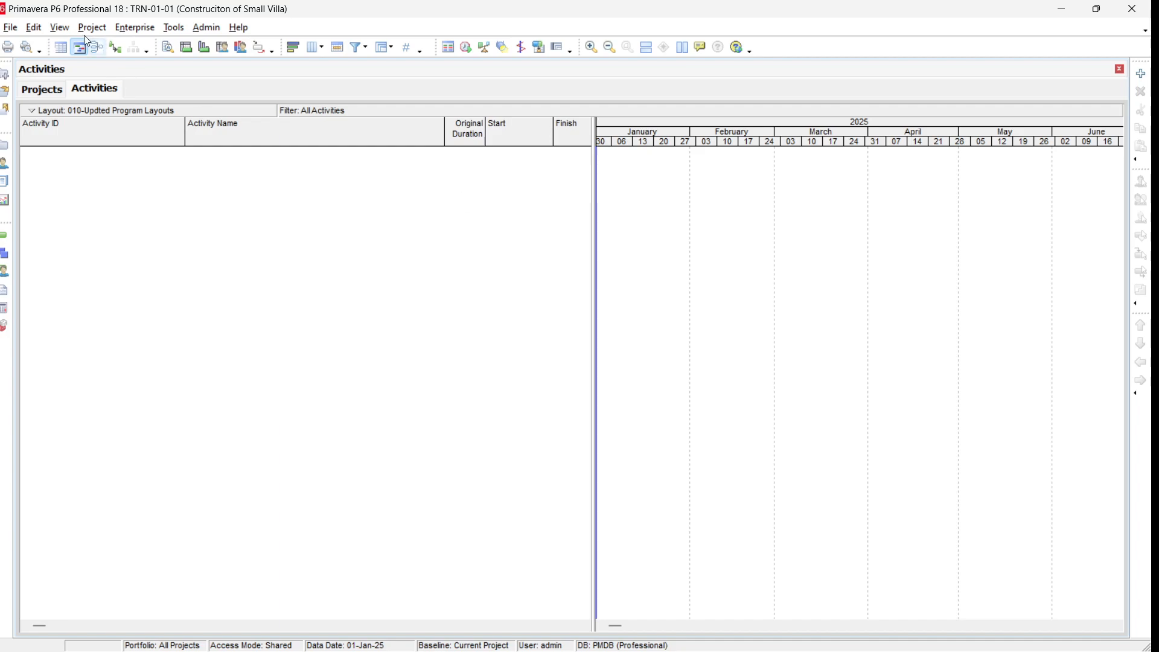
Step: Review the project's Settings and Defaults details for new activities
click(34, 27)
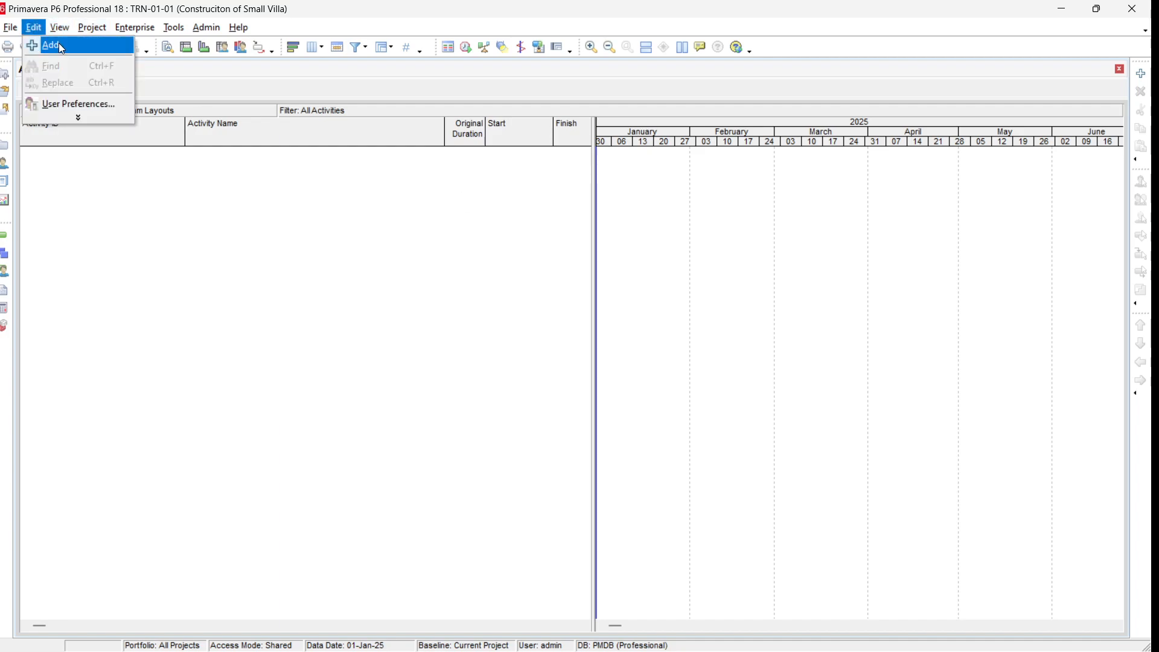
key(Escape)
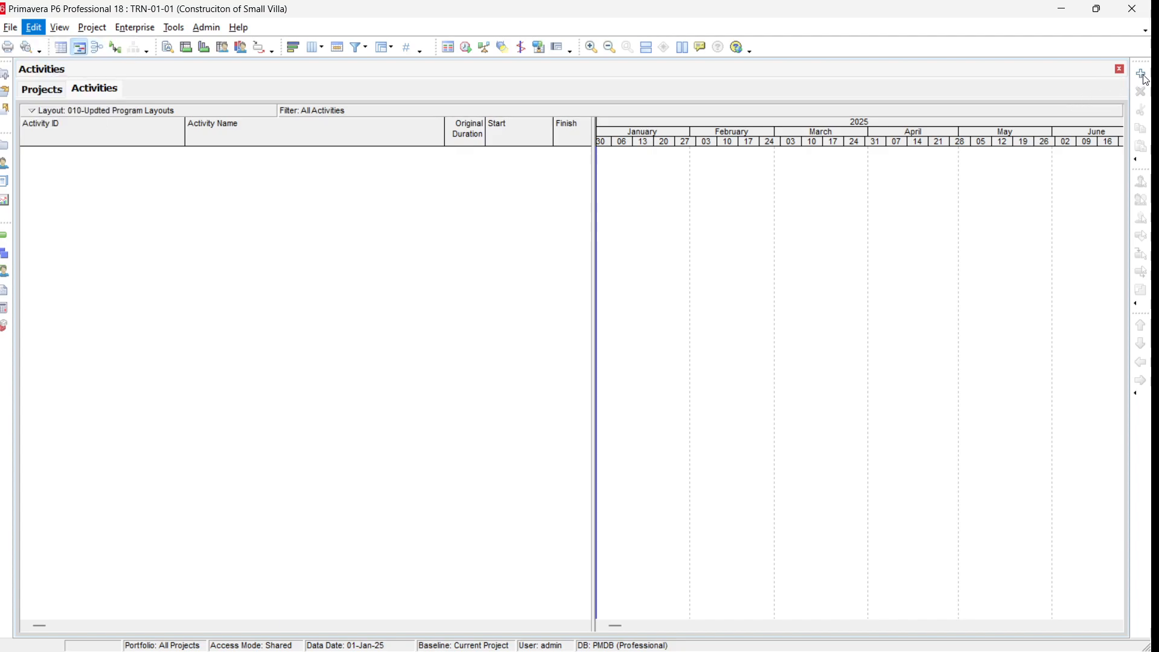
click(40, 91)
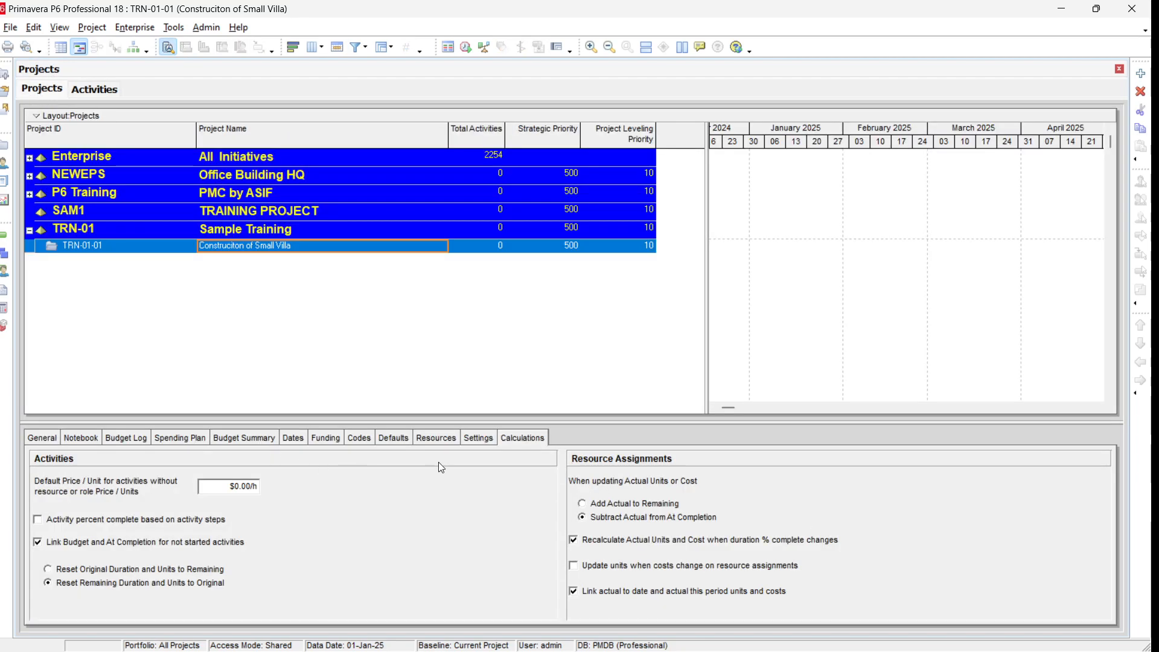
click(480, 439)
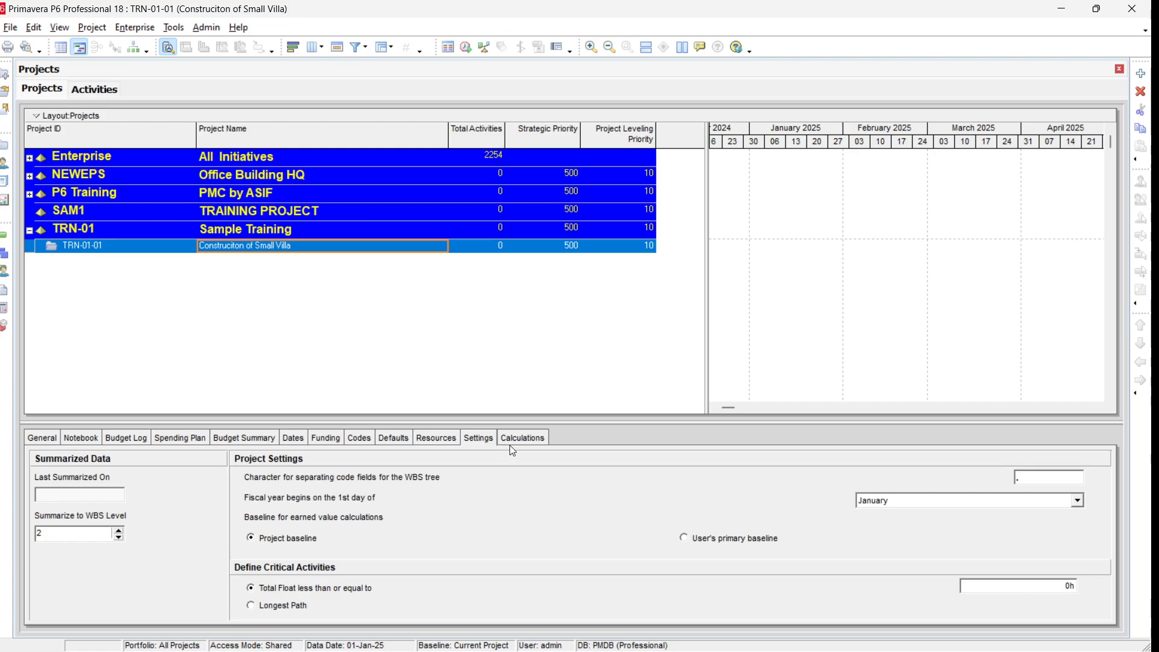
click(401, 440)
click(401, 439)
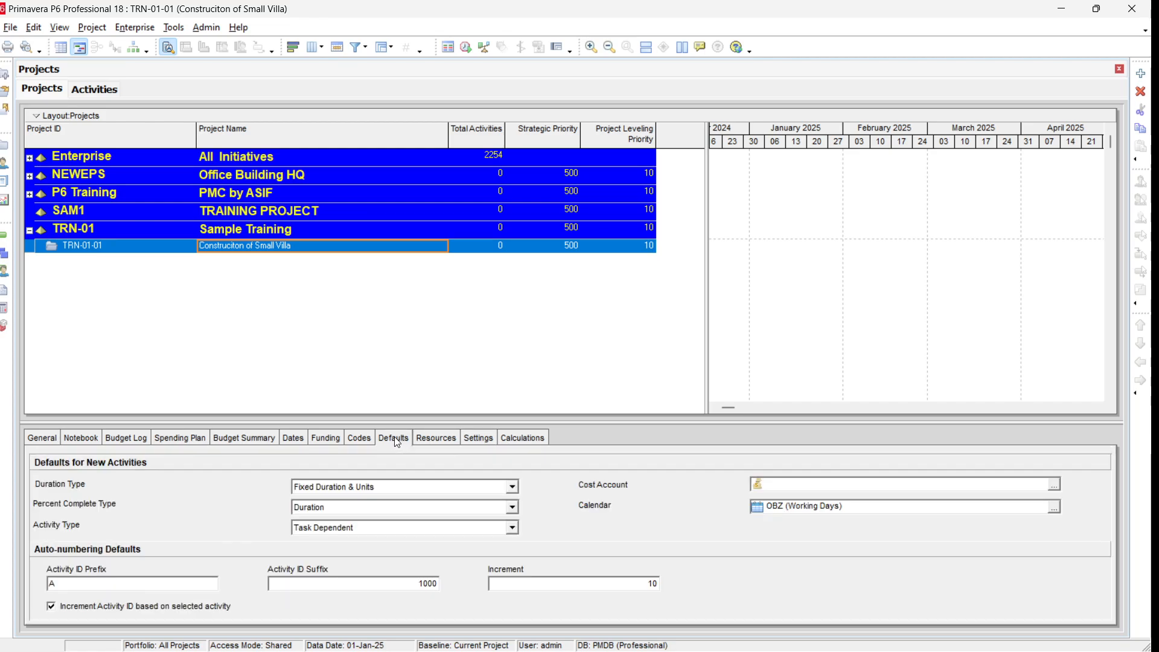
drag(436, 423, 436, 362)
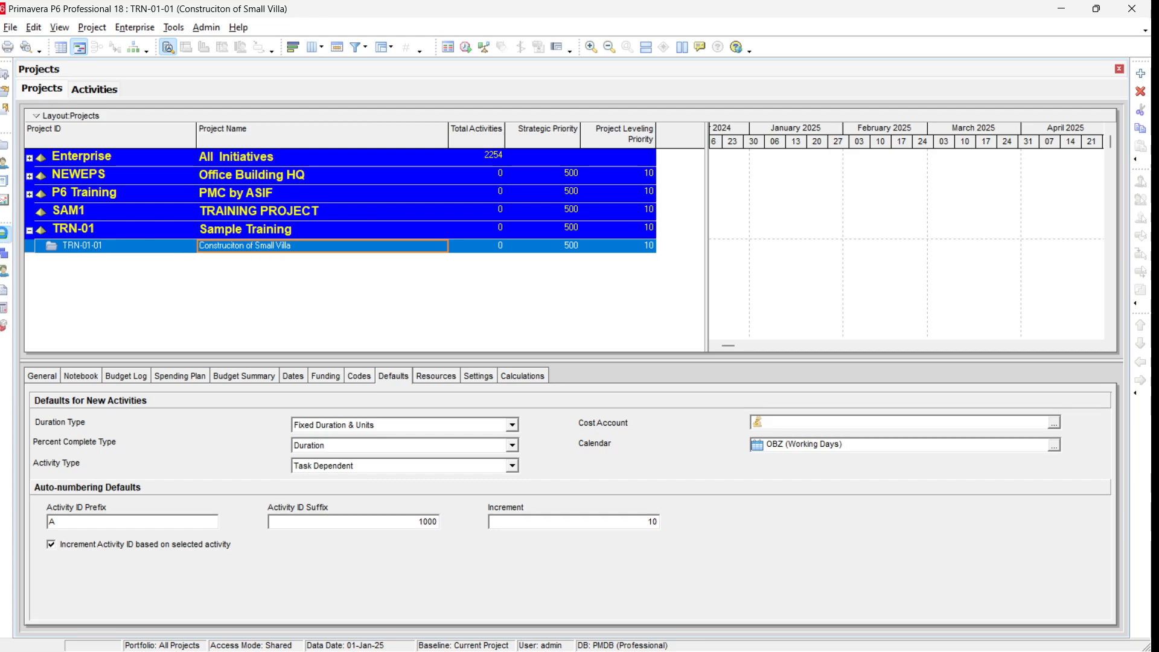
Step: Add a new activity to the project with the New Activity wizard, keeping ID A1000 and name New Activity
click(5, 235)
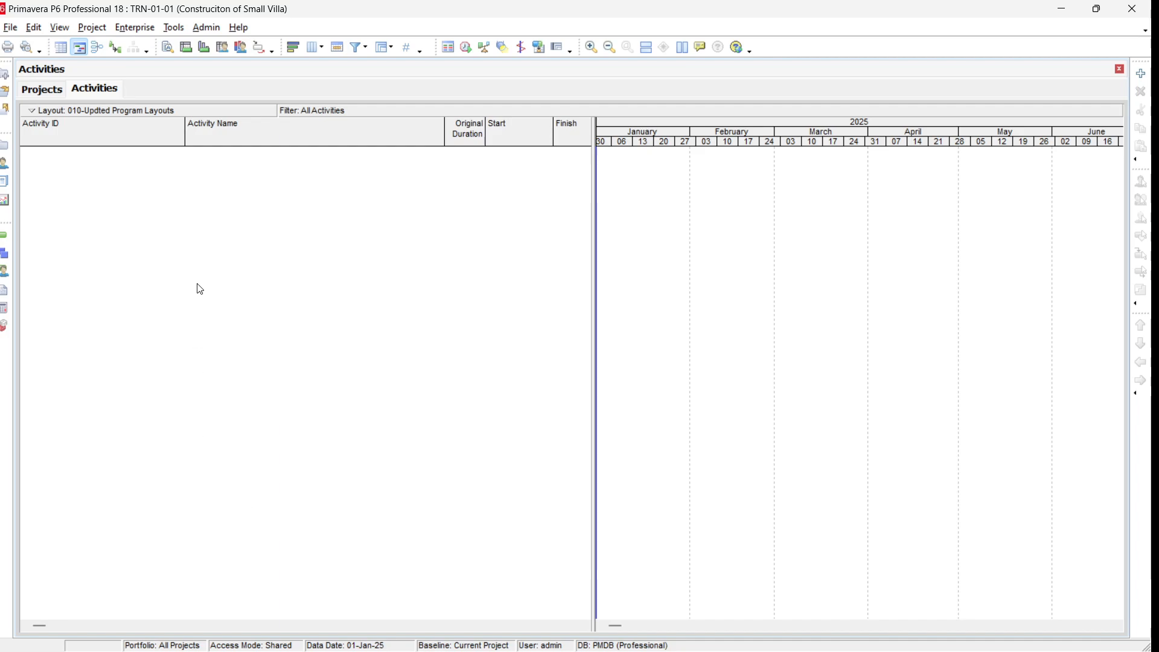
click(1144, 76)
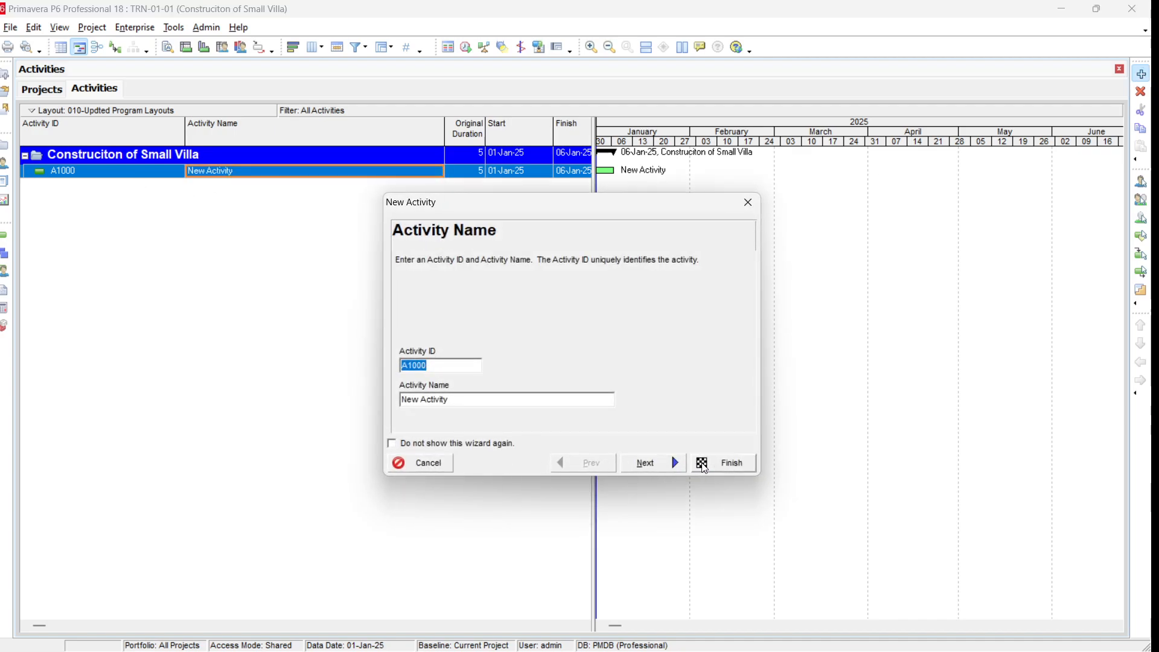
click(733, 465)
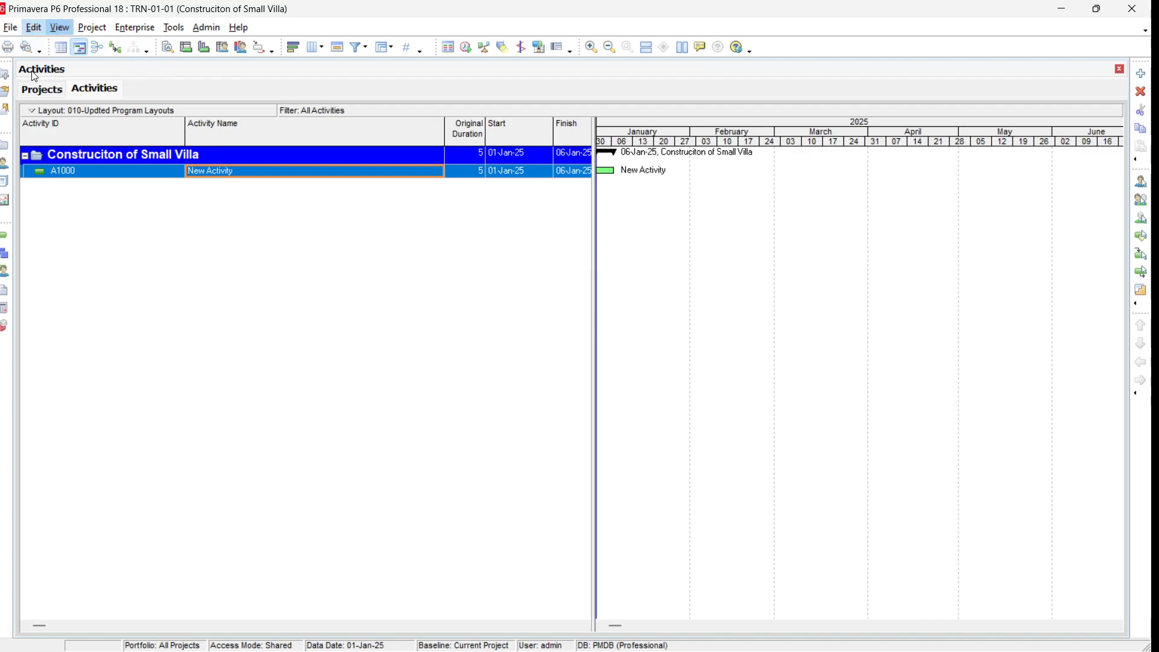
Step: Set the project's default Activity ID Prefix to P1
click(38, 92)
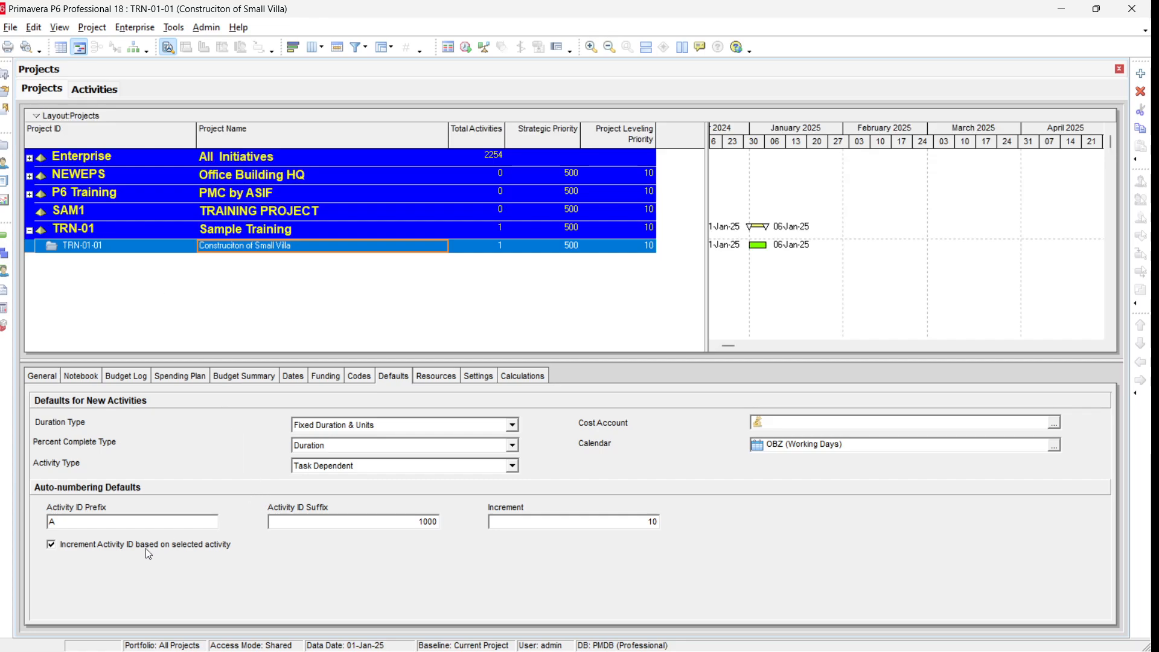
click(66, 527)
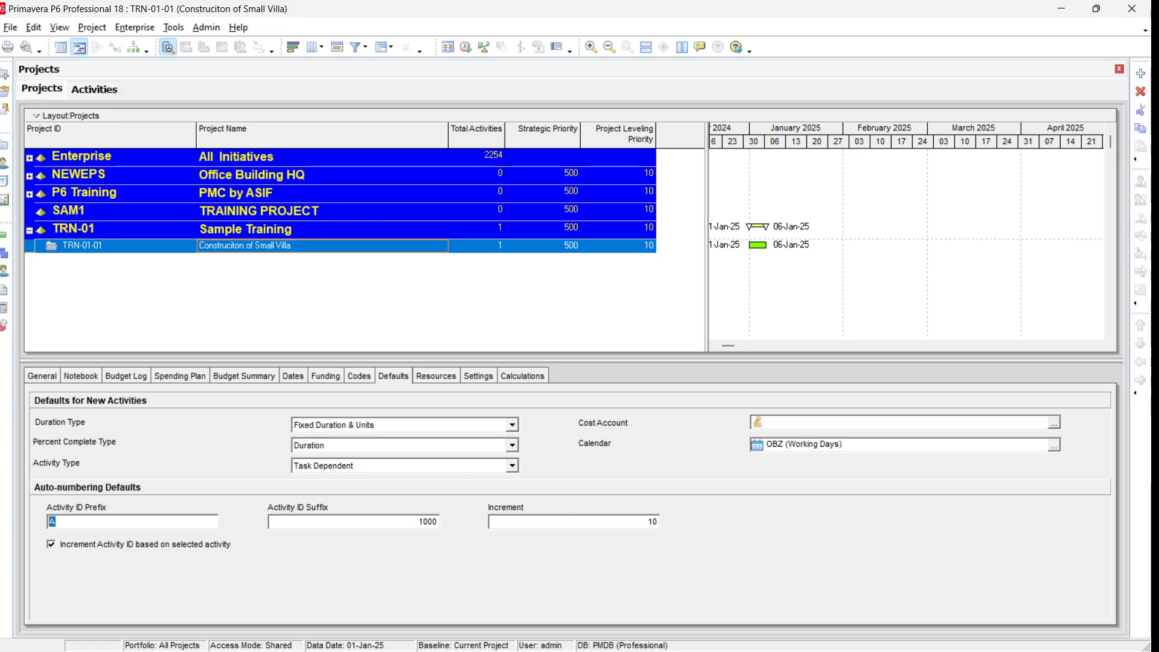
text(p1)
key(BackSpace)
key(BackSpace)
text(P1)
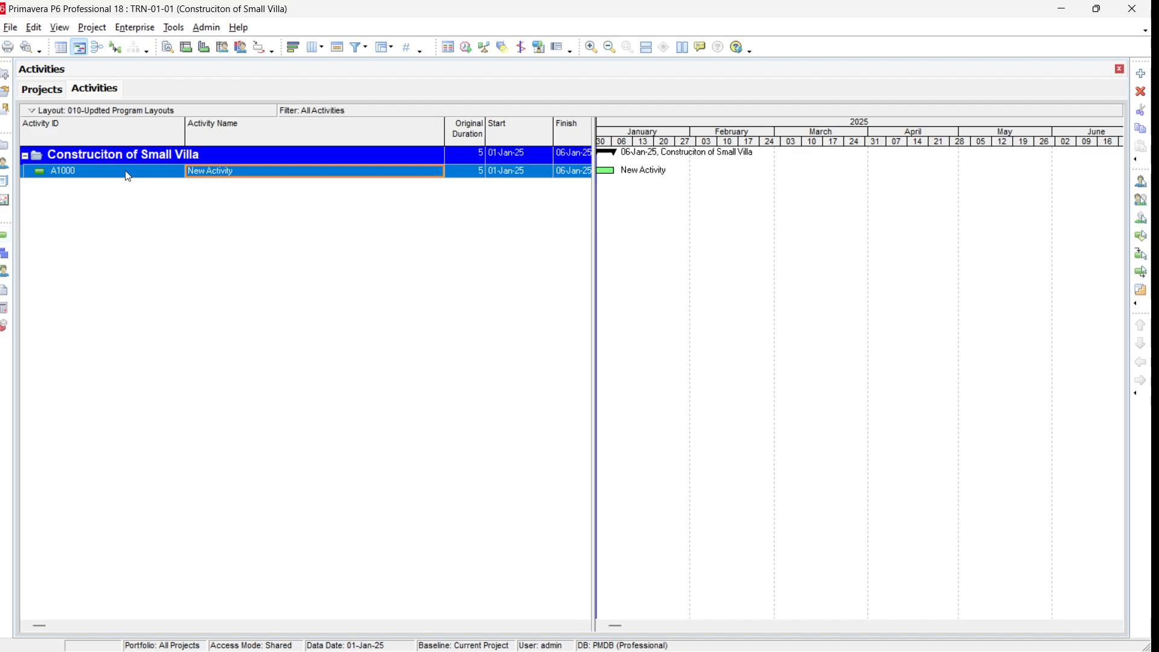
Step: Check the project's auto-numbering defaults and return to the project's activity table
click(128, 175)
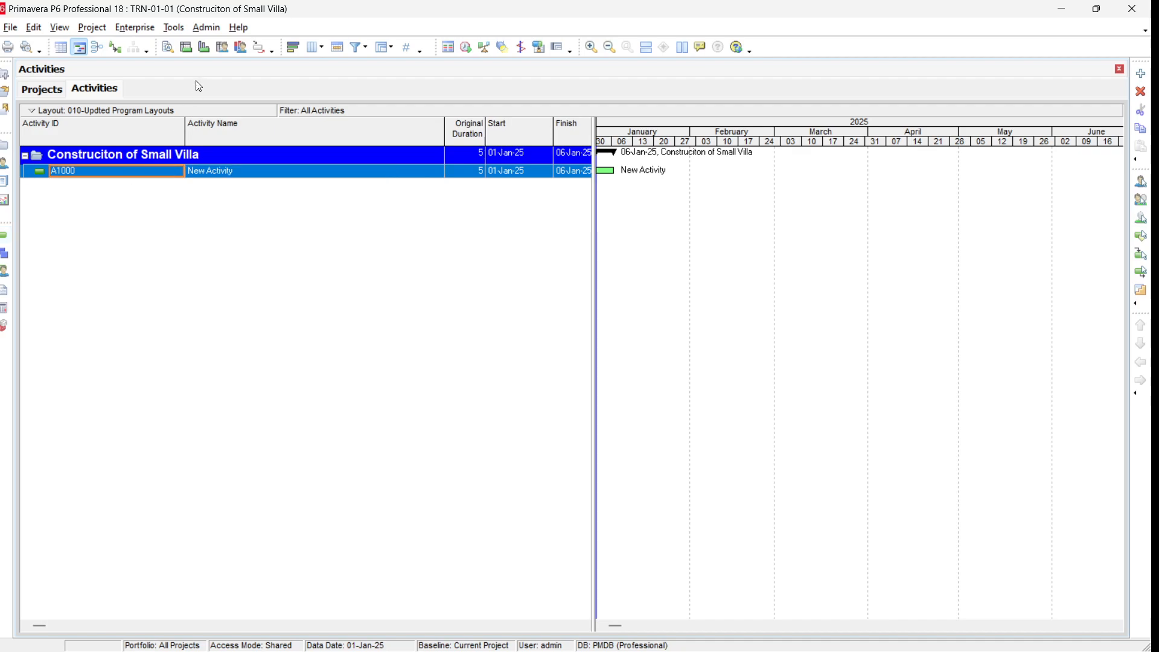
click(42, 90)
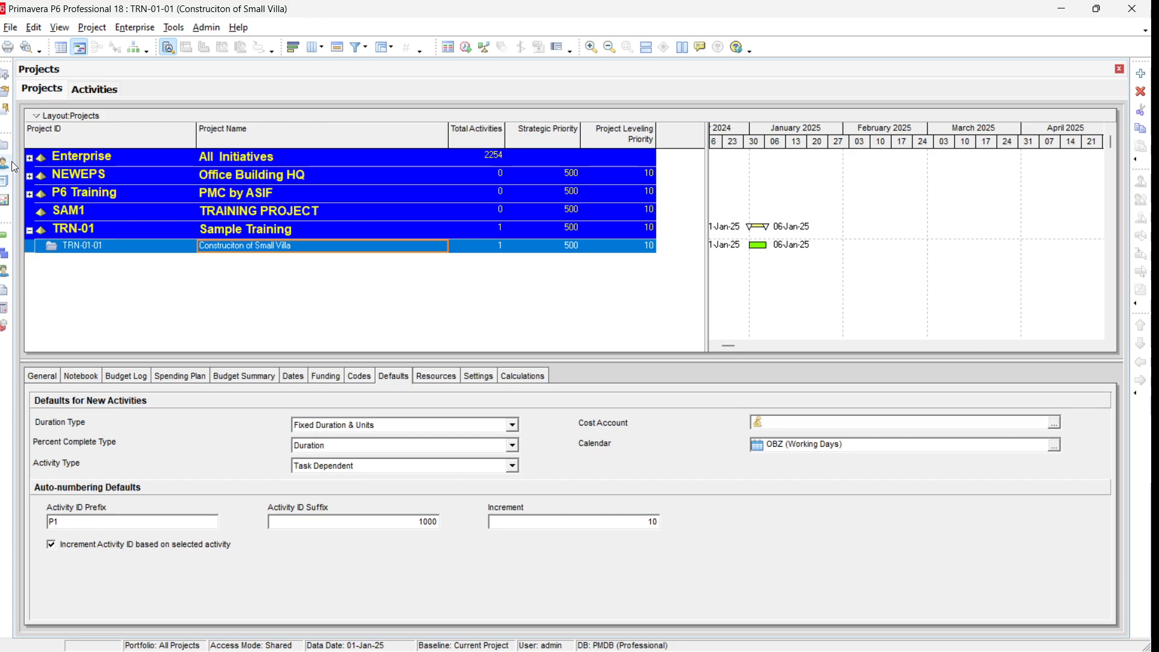
click(4, 235)
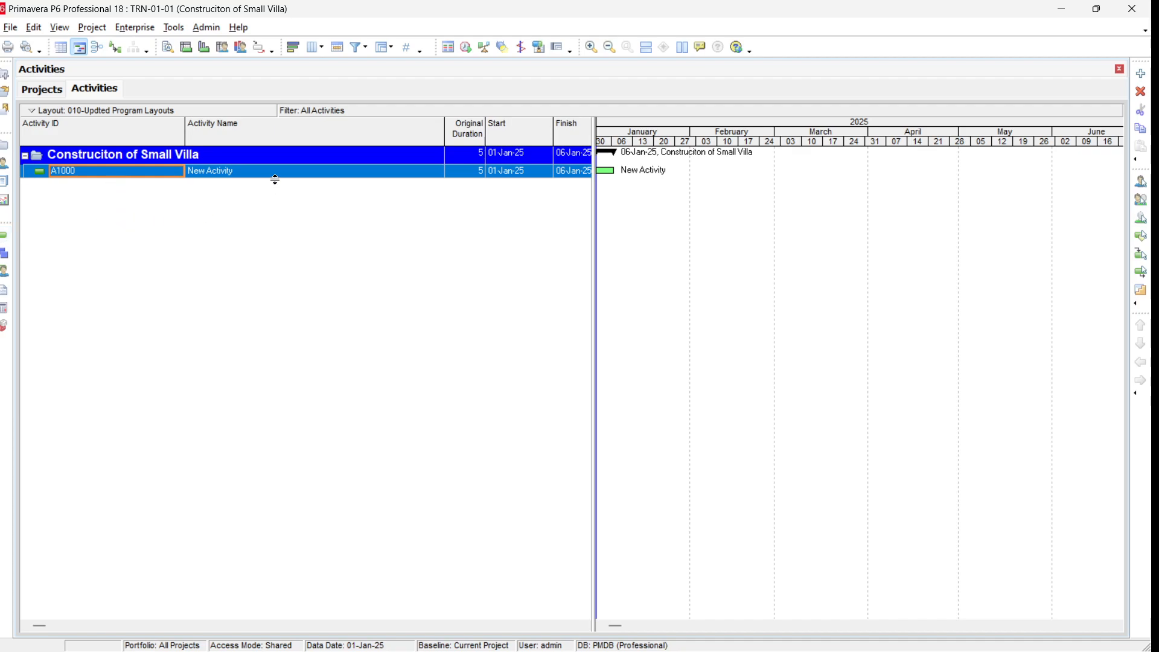
click(279, 159)
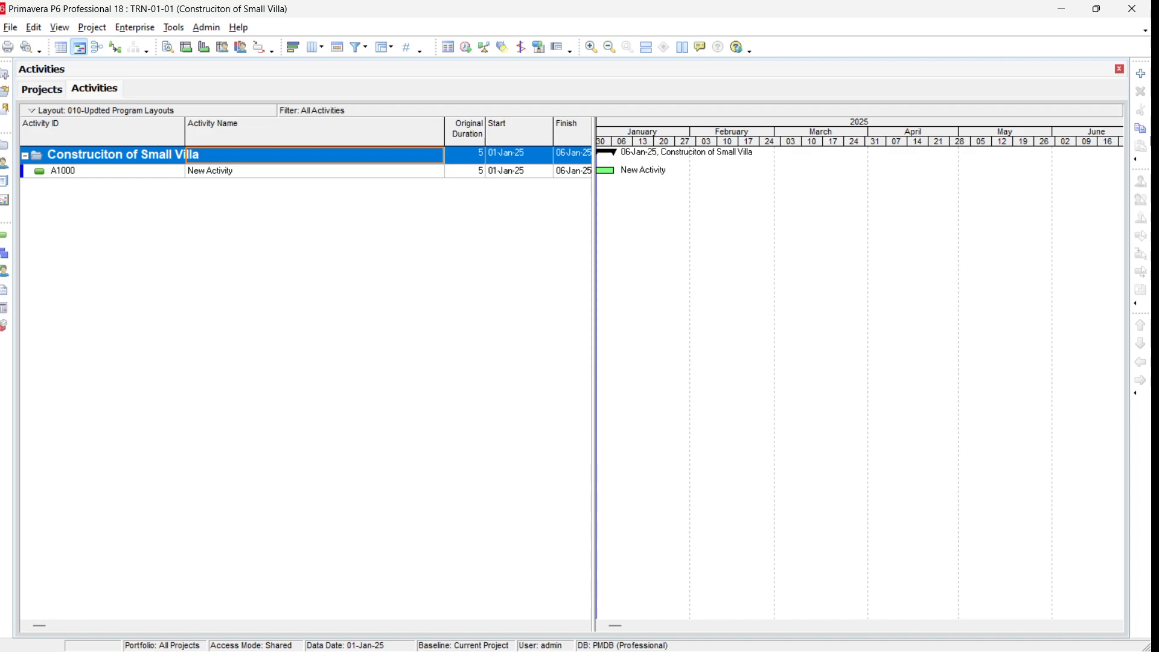
Step: Add a new activity with the wizard, keeping ID P11000, and turn off the New Activity wizard for future use
click(1142, 75)
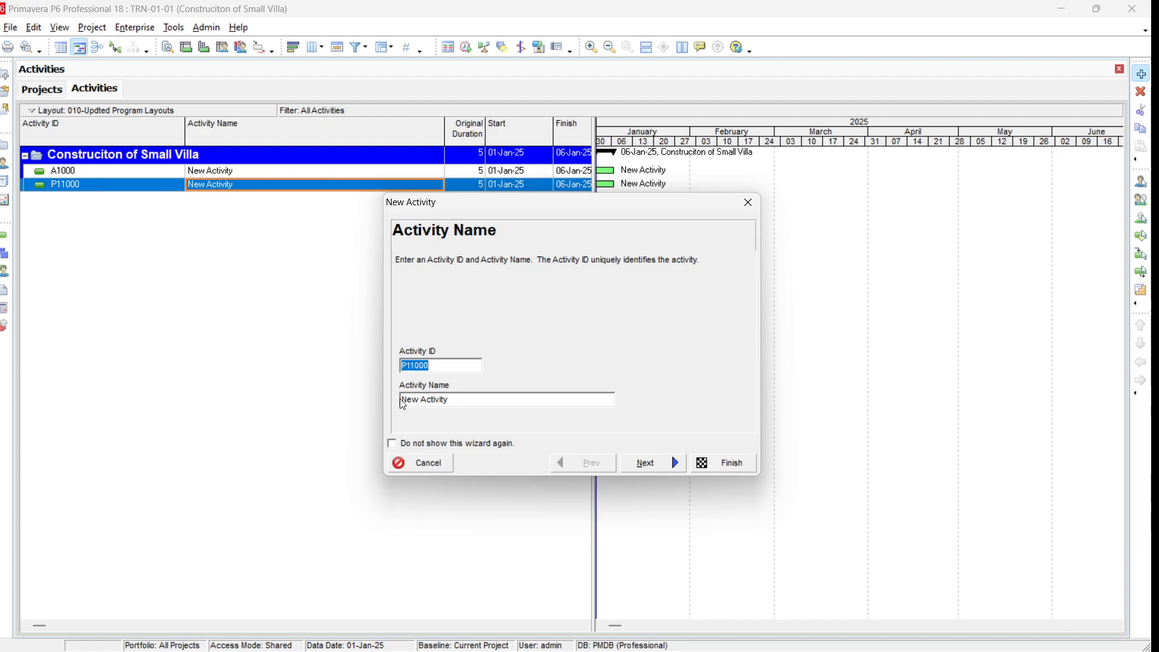
click(408, 443)
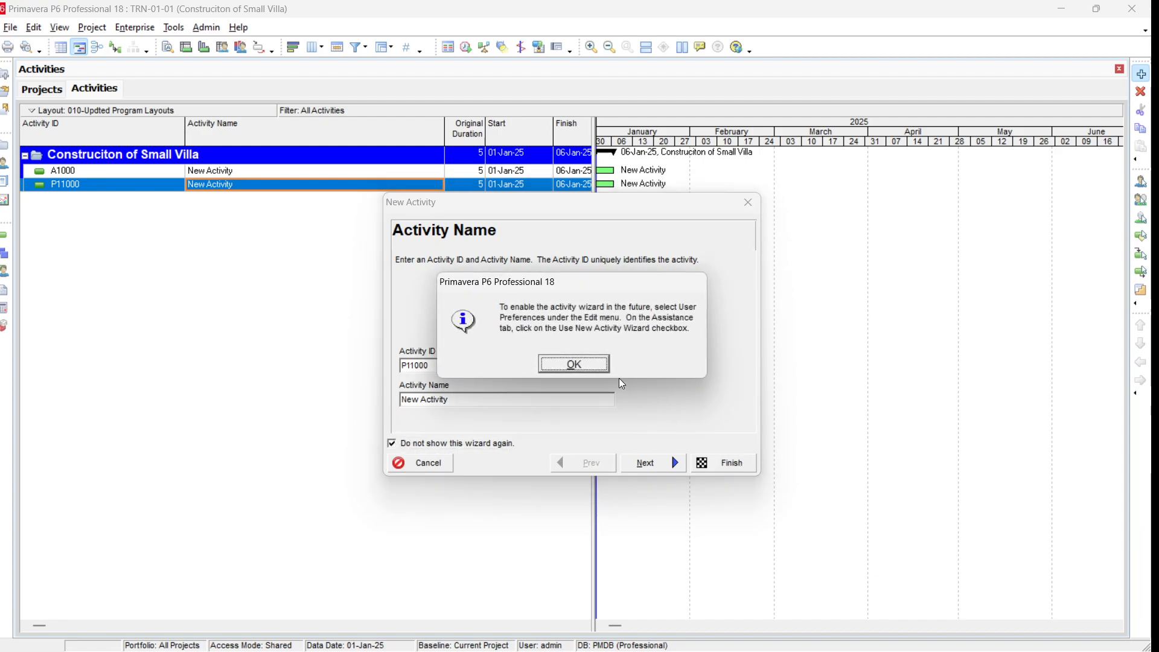
click(592, 369)
click(728, 469)
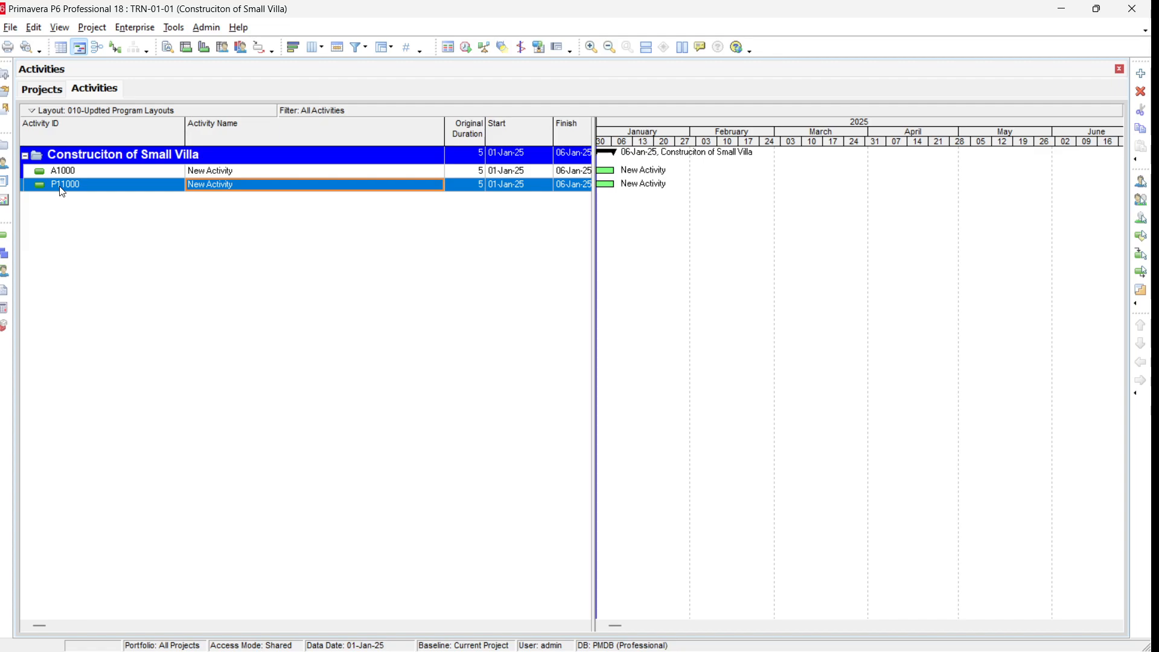
Step: Rename activity A1000 to Project commencement
double_click(254, 174)
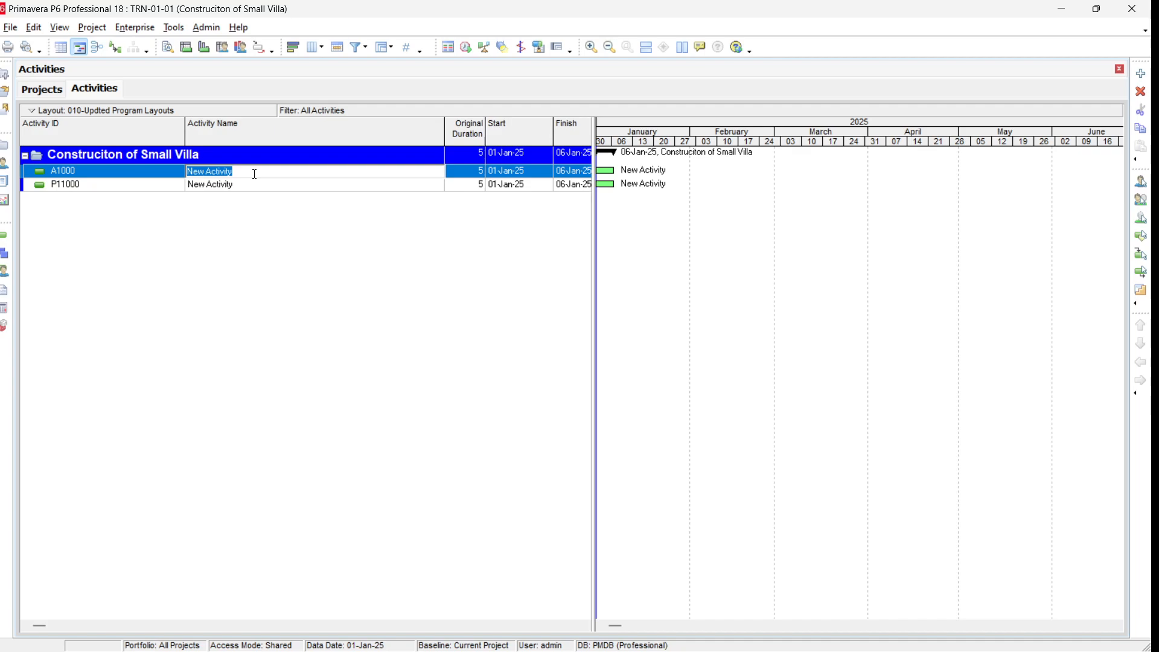
text(Project commencement)
key(Return)
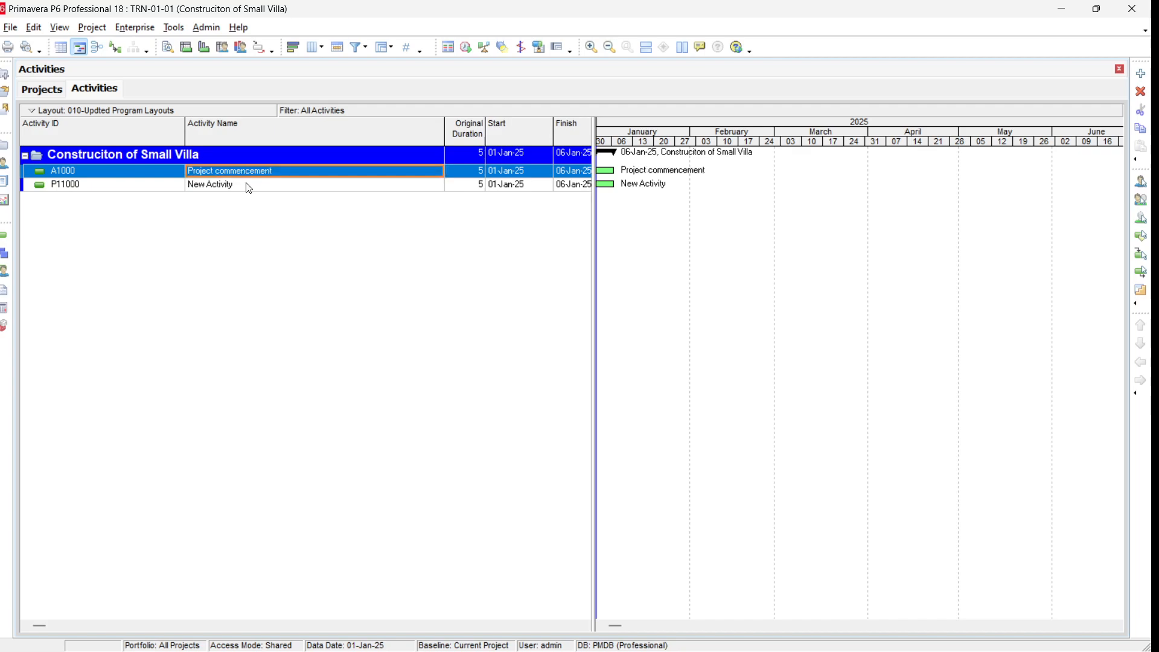
Step: Rename activity P11000 to Establishment of Site Offices & Project Fence
click(248, 185)
click(248, 185)
text(Est)
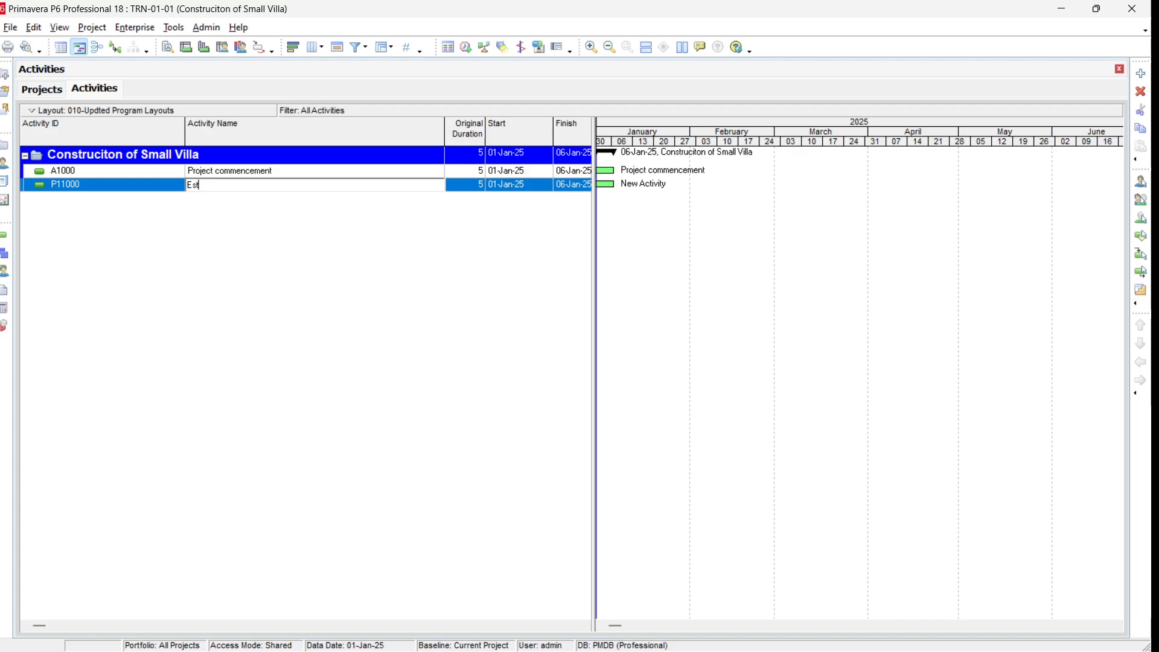
text(ab)
text(lishment of )
text(Site Offices)
text( & Fence)
text(Project)
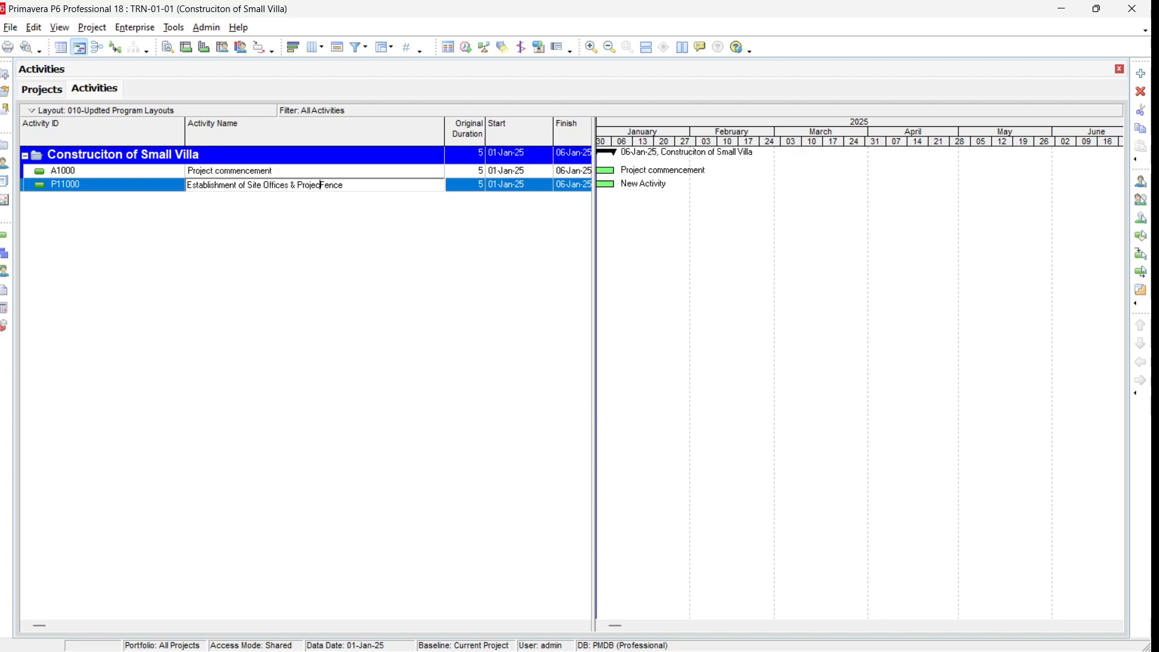
key(Return)
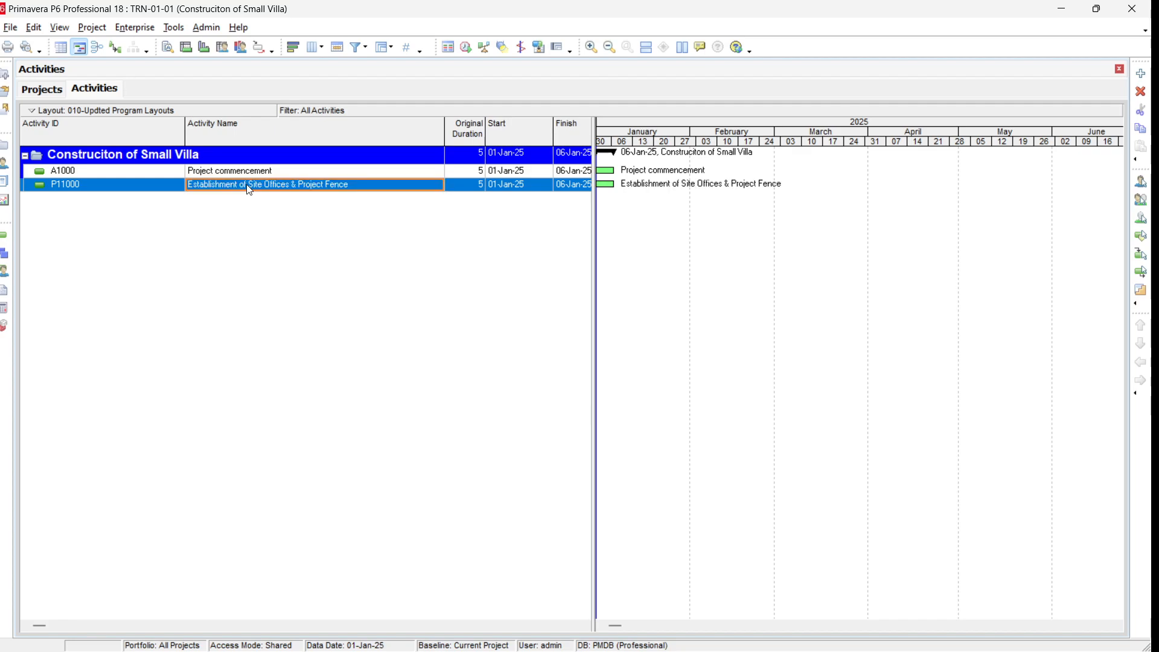
Step: Add a new activity after A1000 named Preliminaies Or Running Cost
click(300, 172)
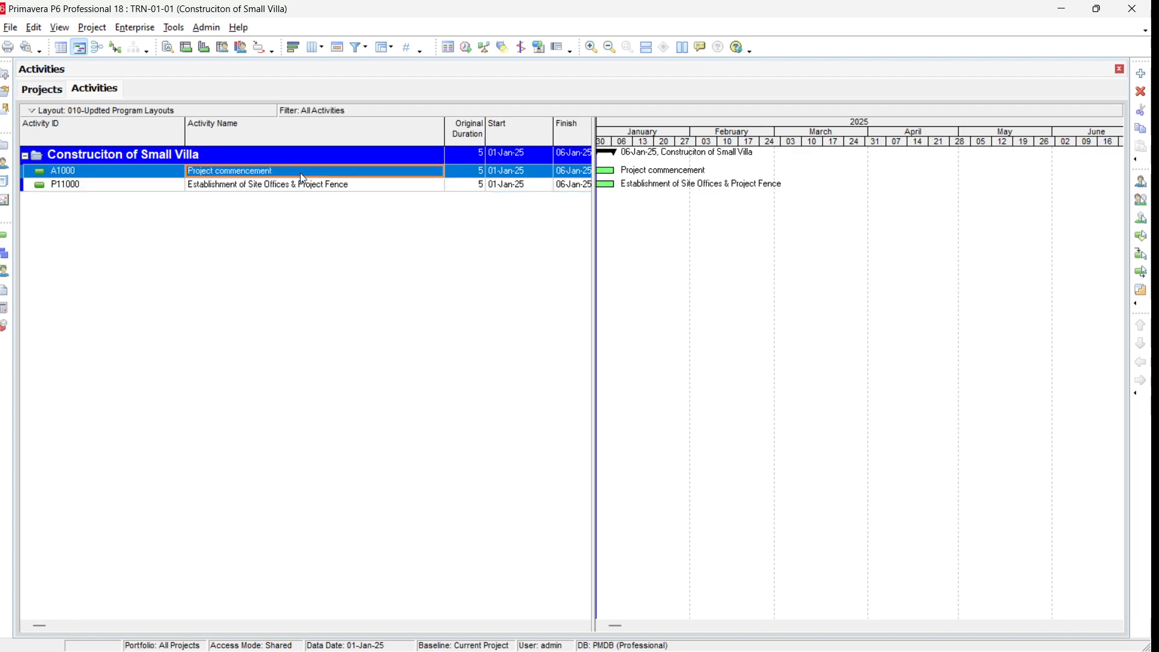
click(1147, 77)
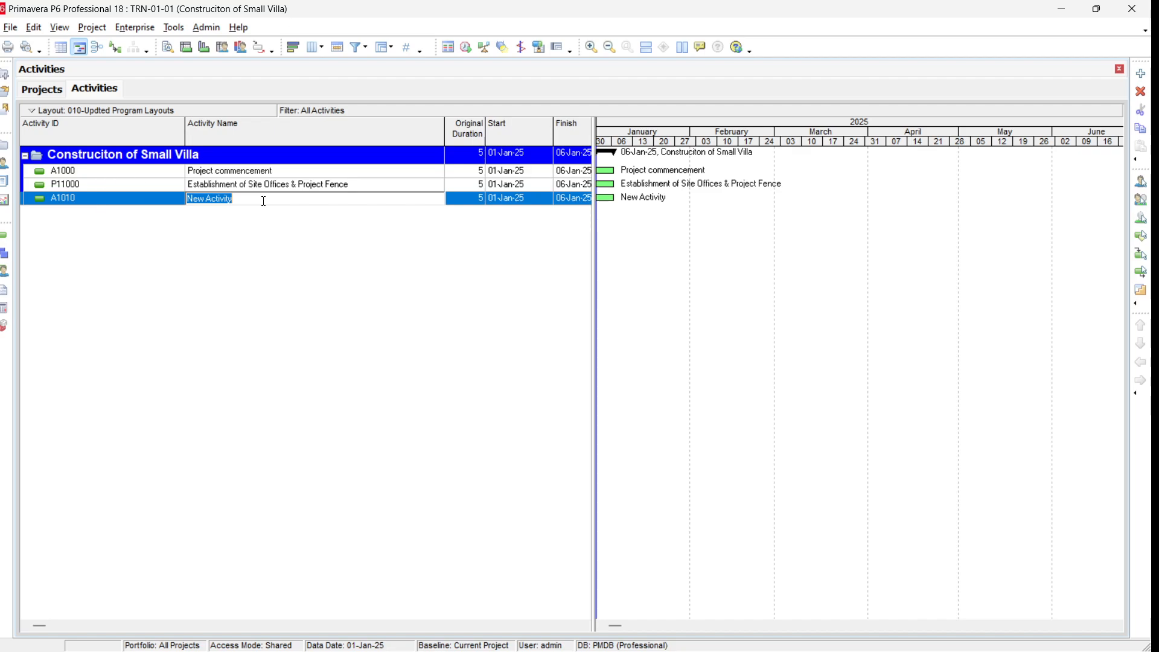
text(Preliminaies Or Running Cost)
key(Return)
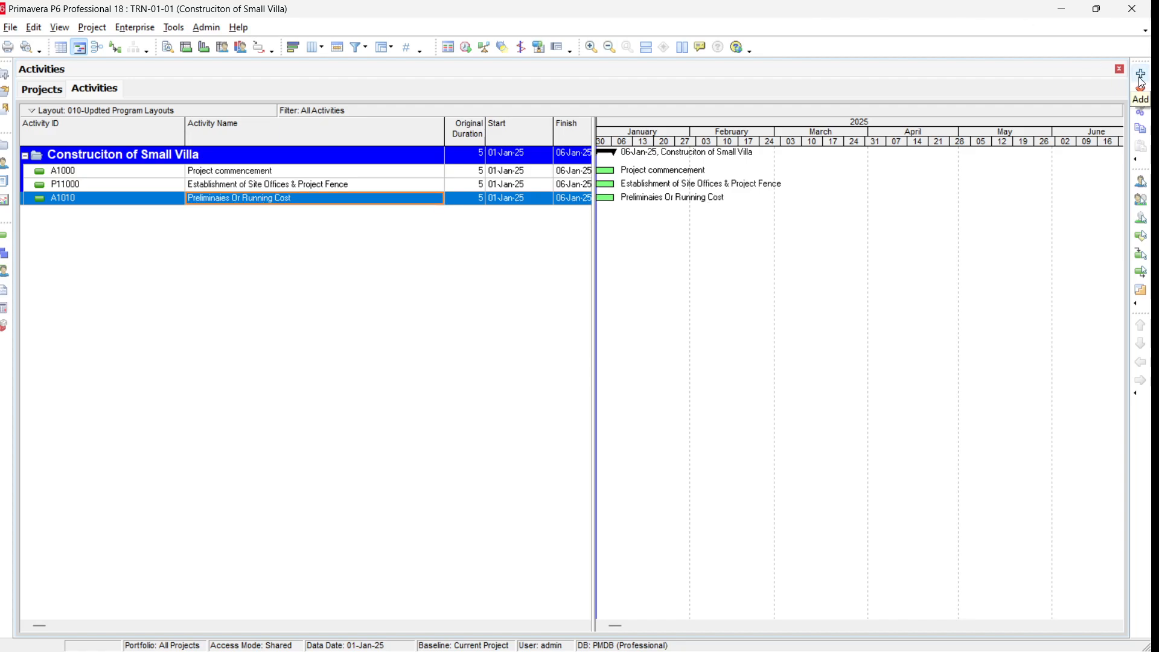
Step: Add a new activity after P11000 named Erection of Tower Crane
click(351, 185)
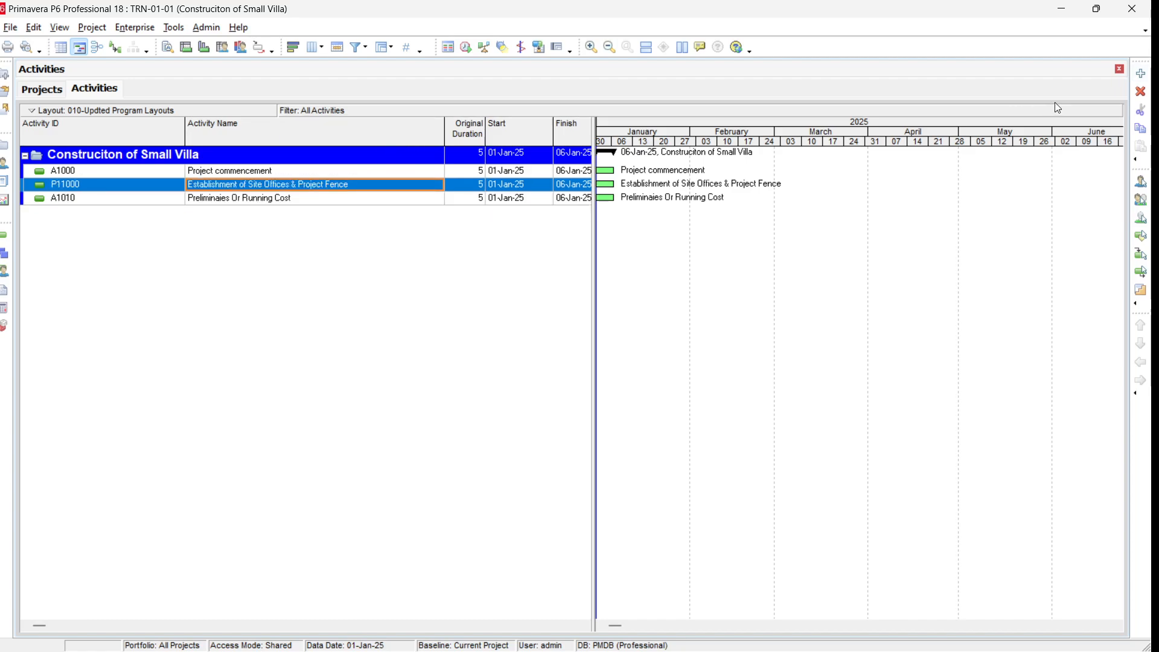
click(1142, 74)
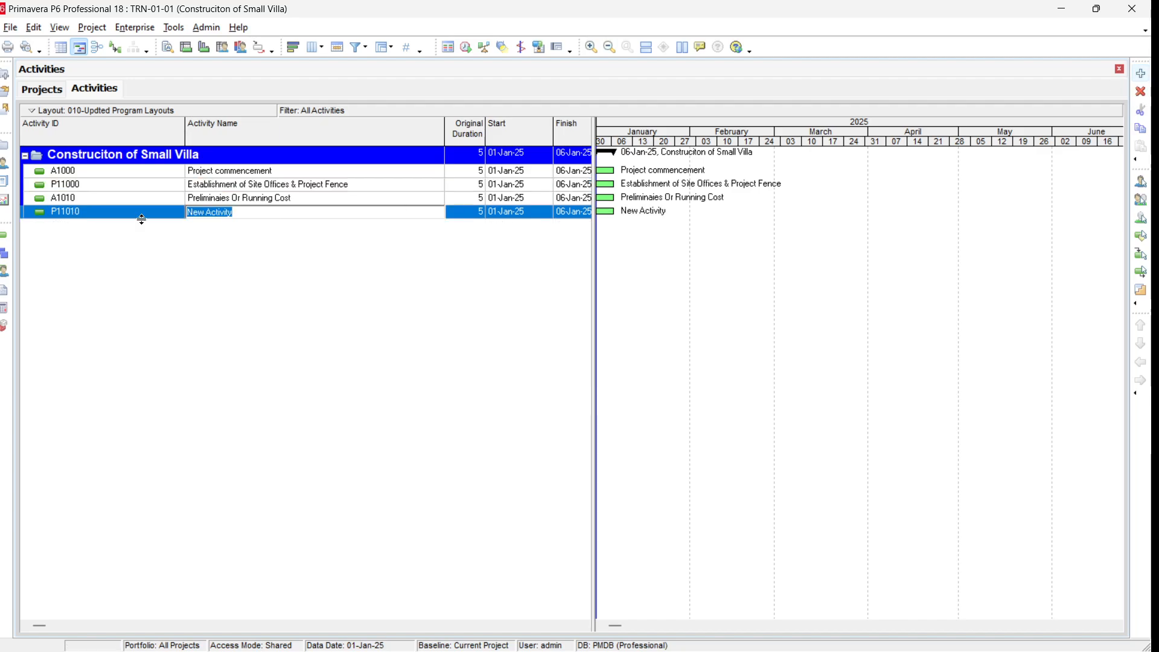
text(Erecto)
key(BackSpace)
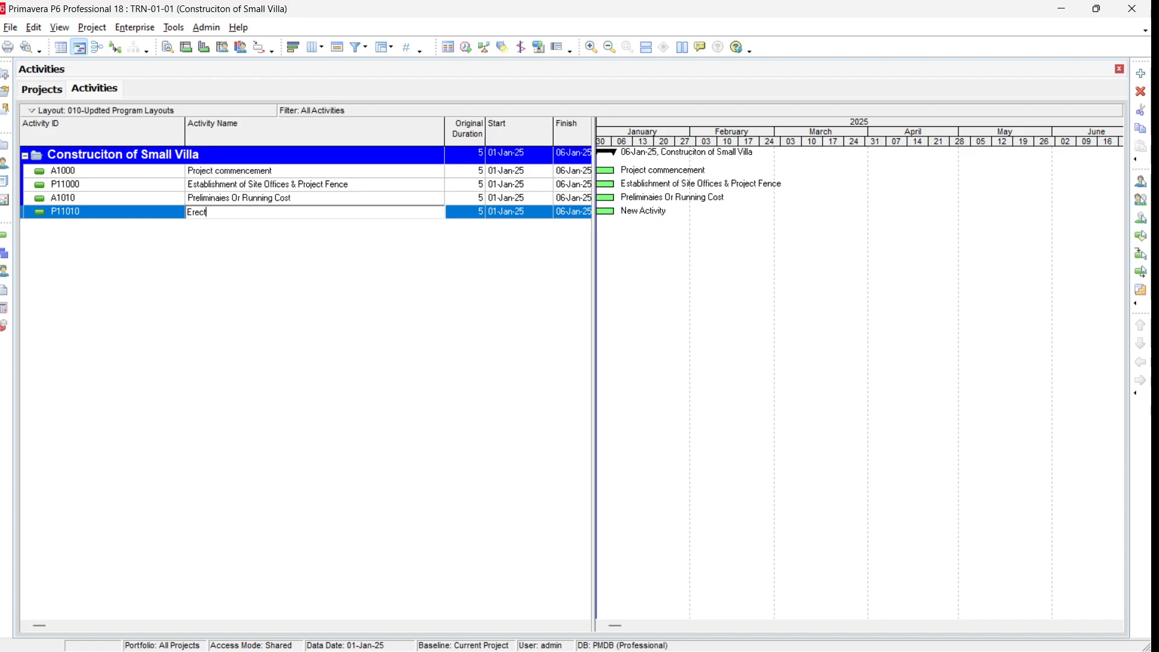
text(ion of Tower Crane)
key(Return)
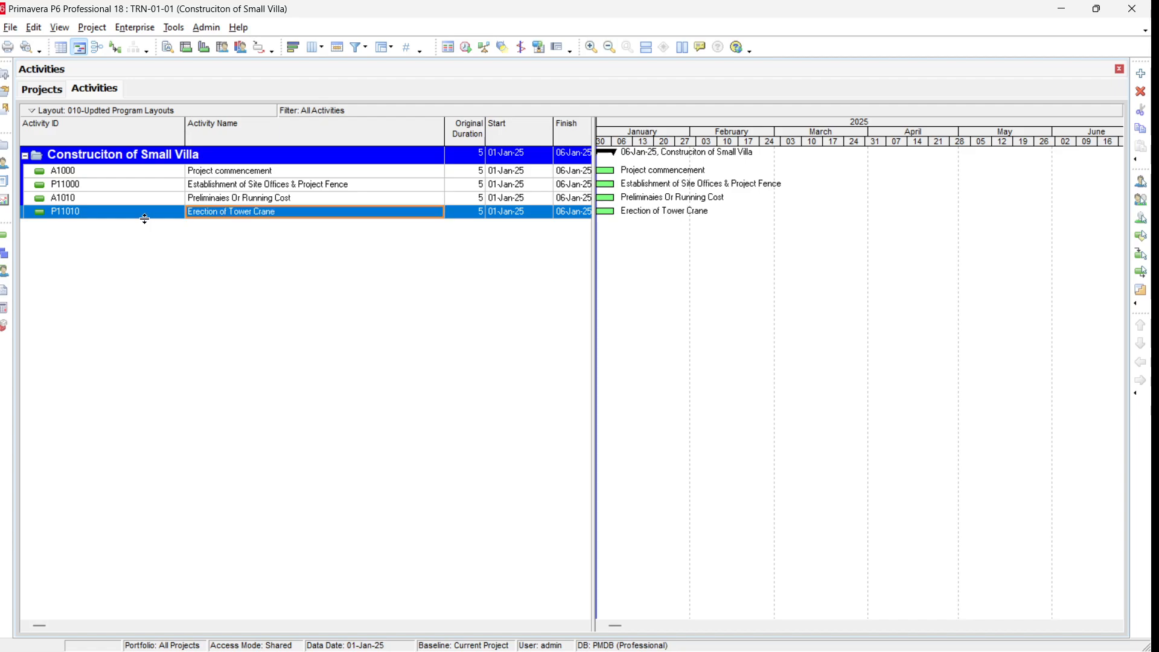
Step: Add another new activity named Site Survey & Layuot
click(1141, 74)
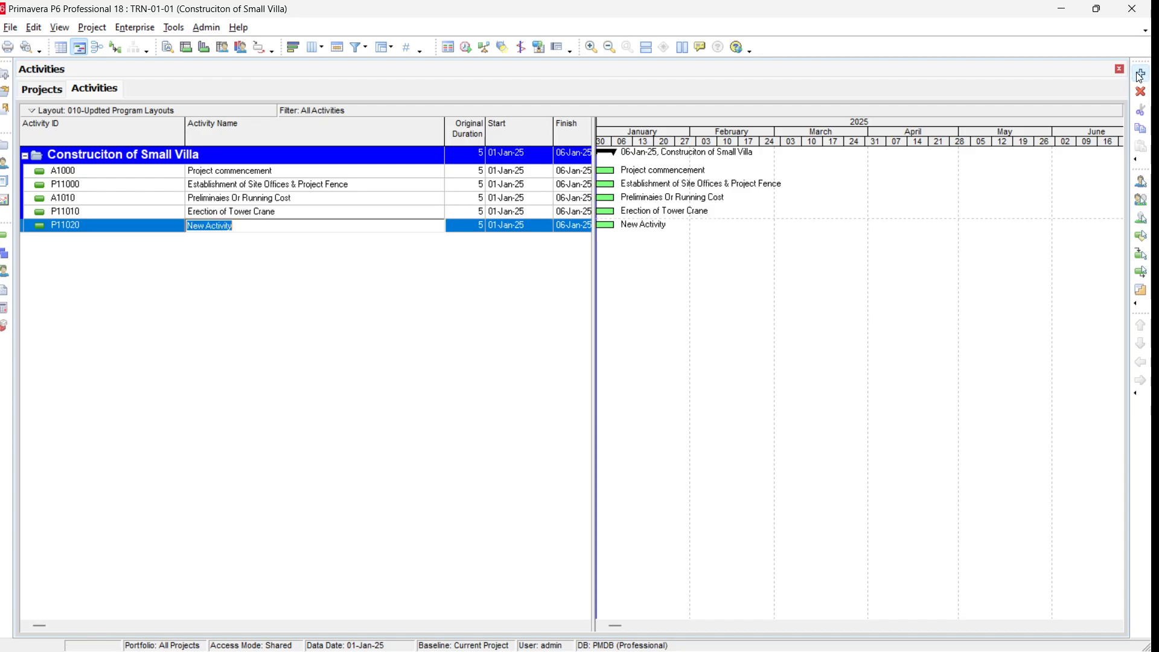
text(S)
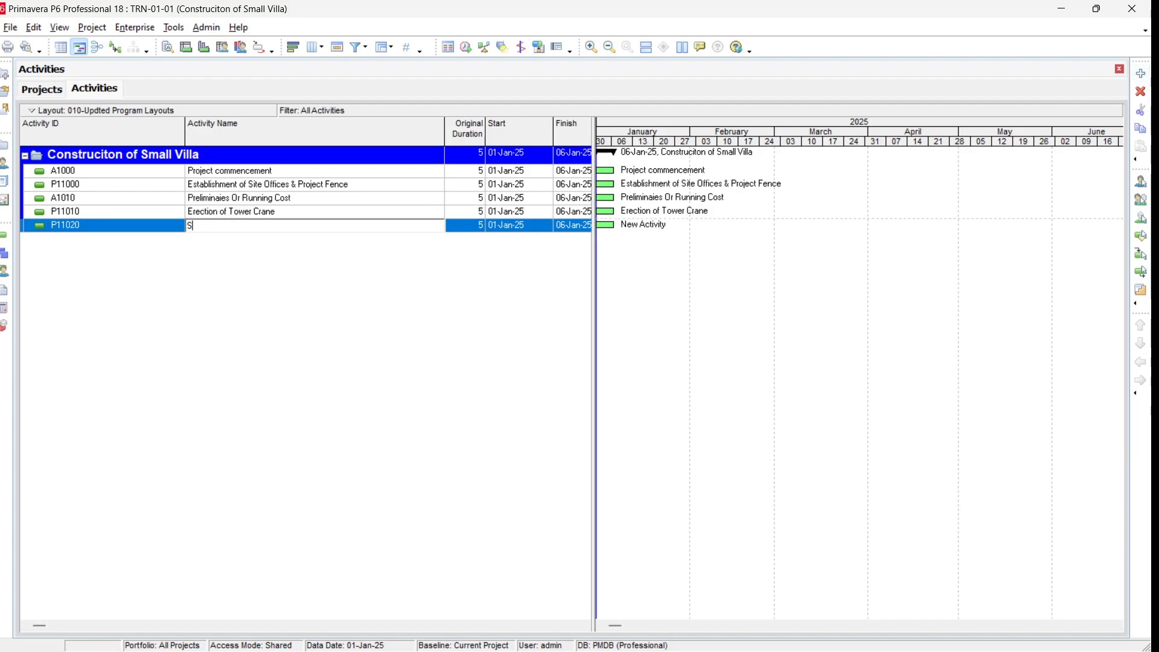
text(ite Survey & Layuot)
key(Return)
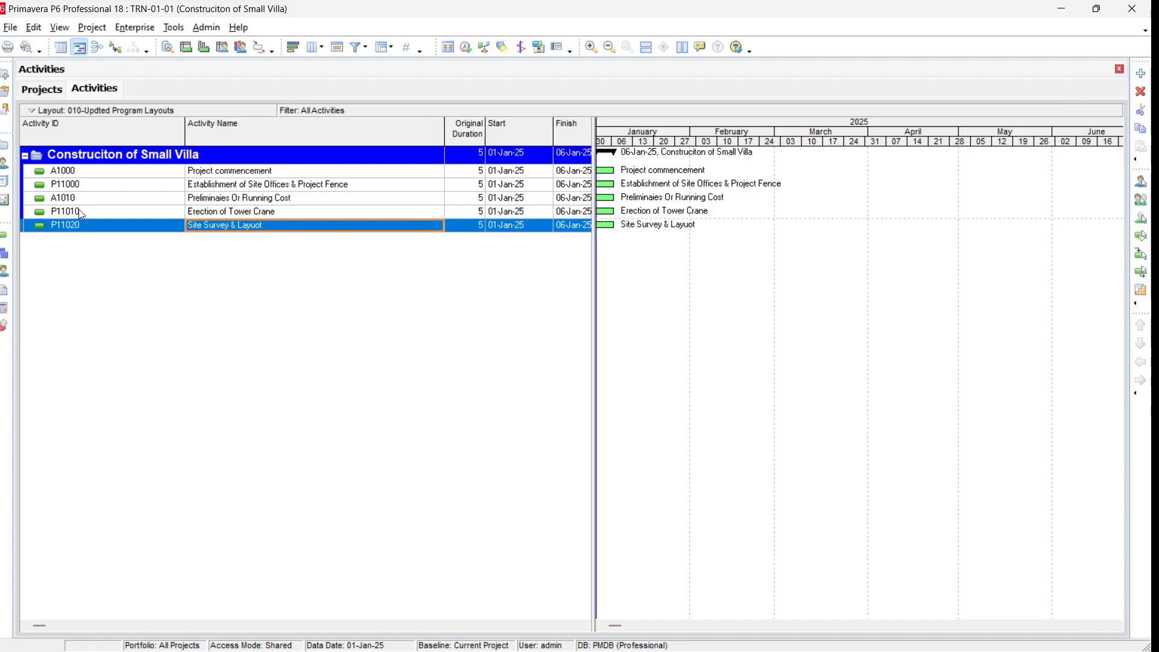
Step: Change the Site Survey & Layuot activity's ID to P1-CON-GN-010
click(91, 221)
click(91, 224)
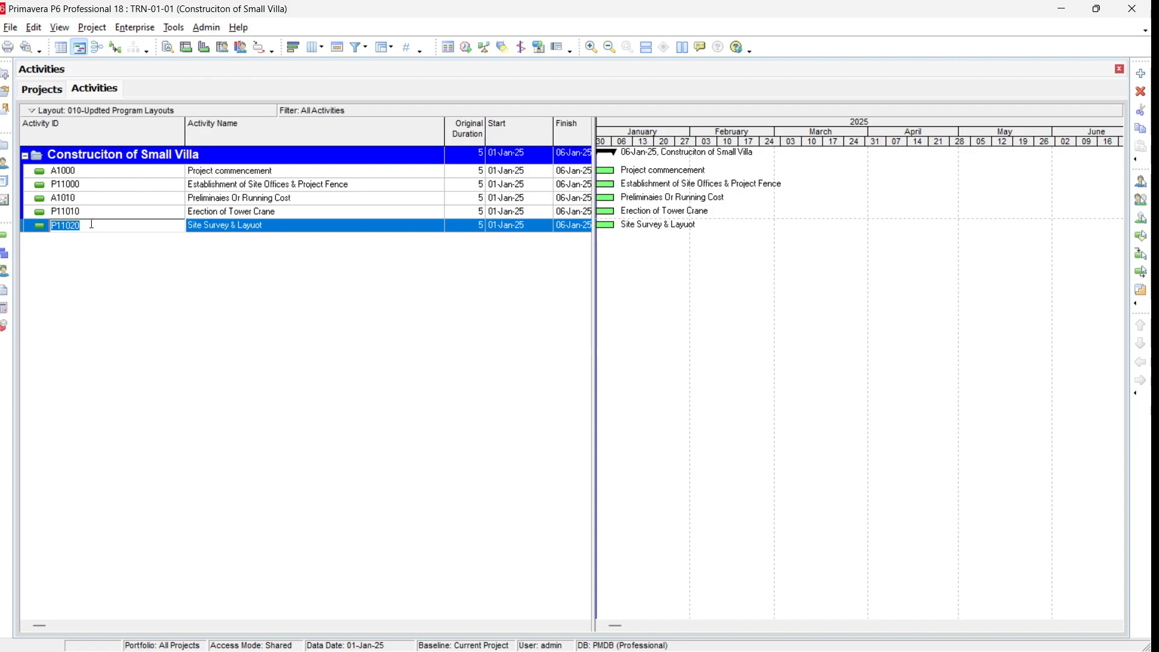
text(P1-CON-GN-010)
key(Return)
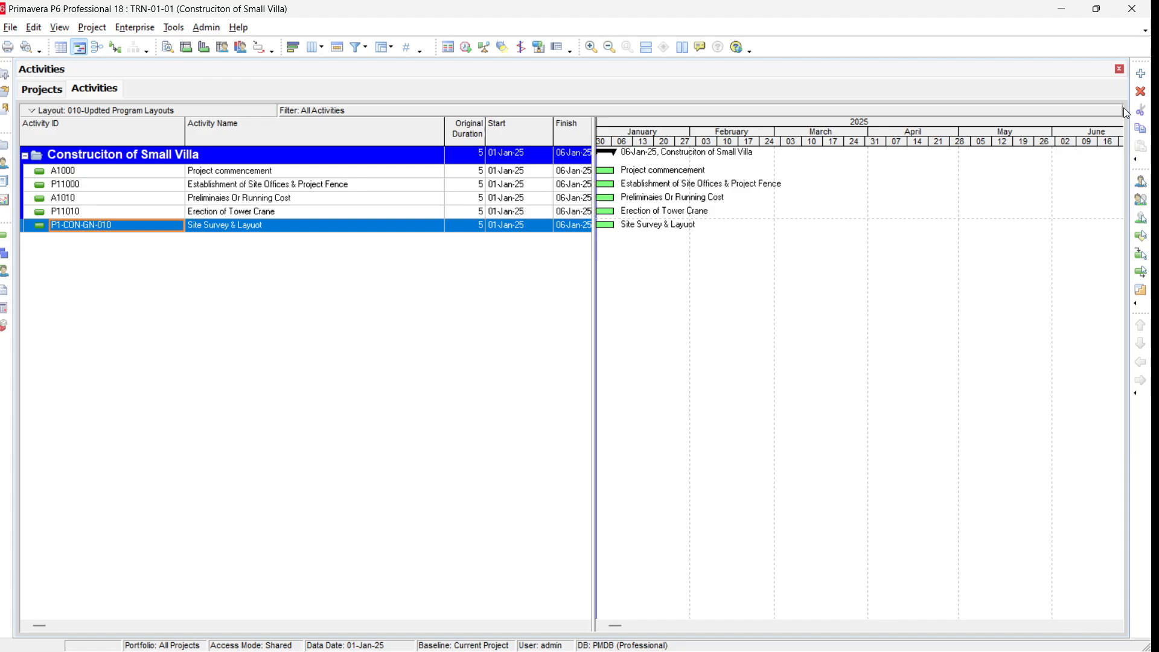
Step: Add a new activity named Excavation Works
click(1141, 74)
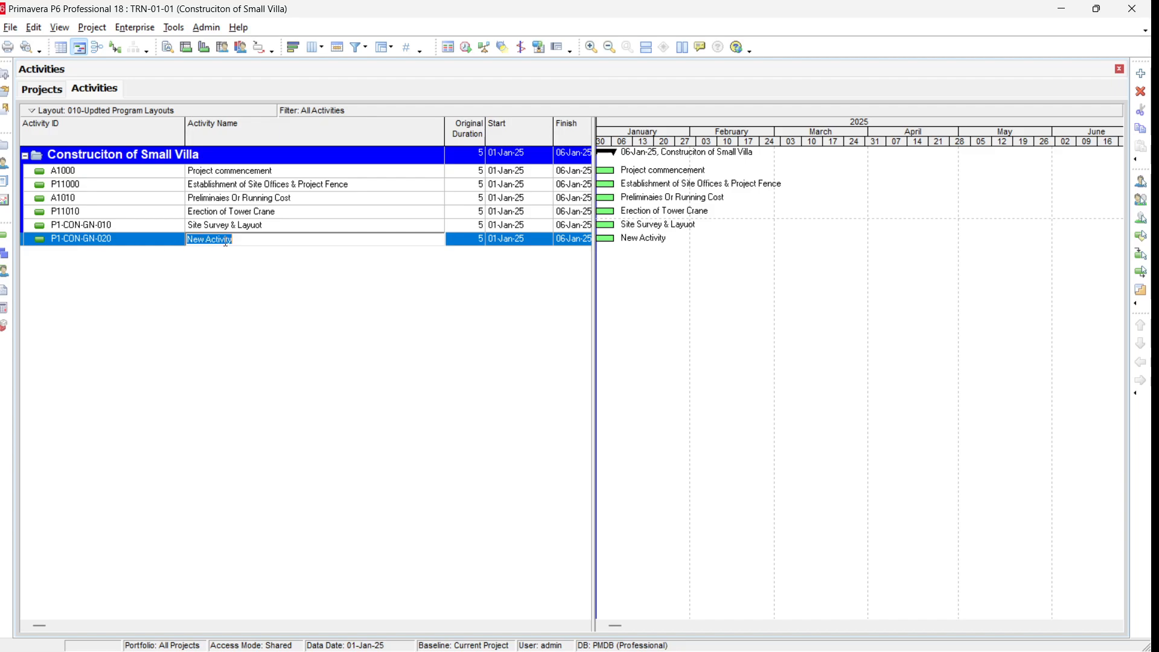
text(Excavation Works)
key(Return)
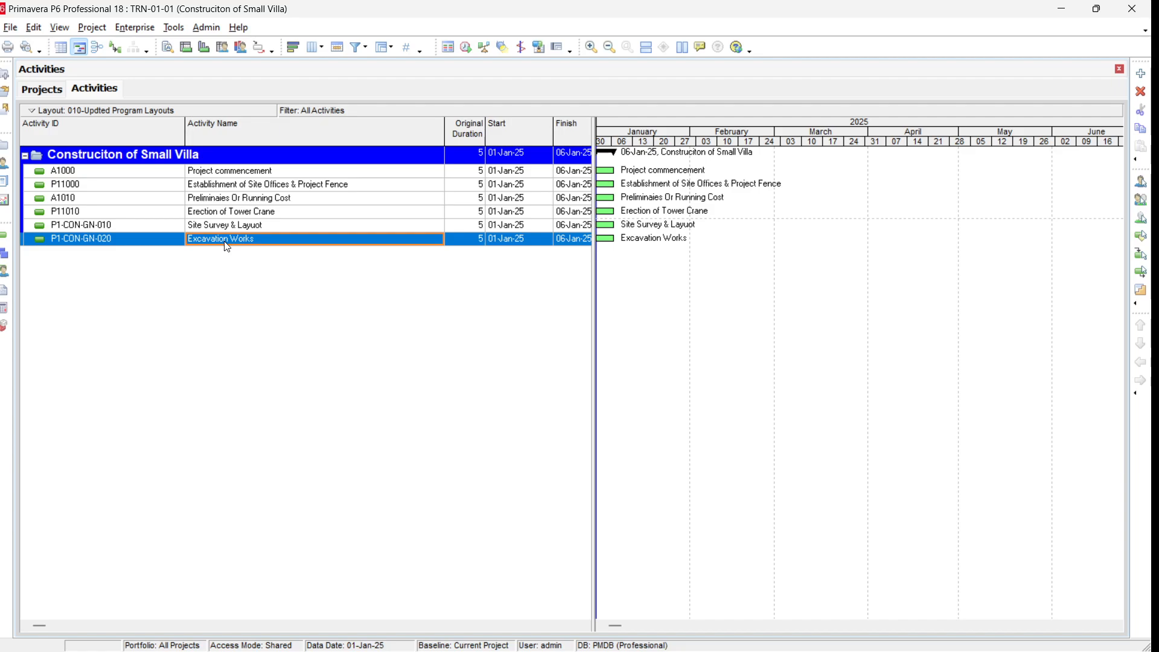
click(59, 27)
click(103, 80)
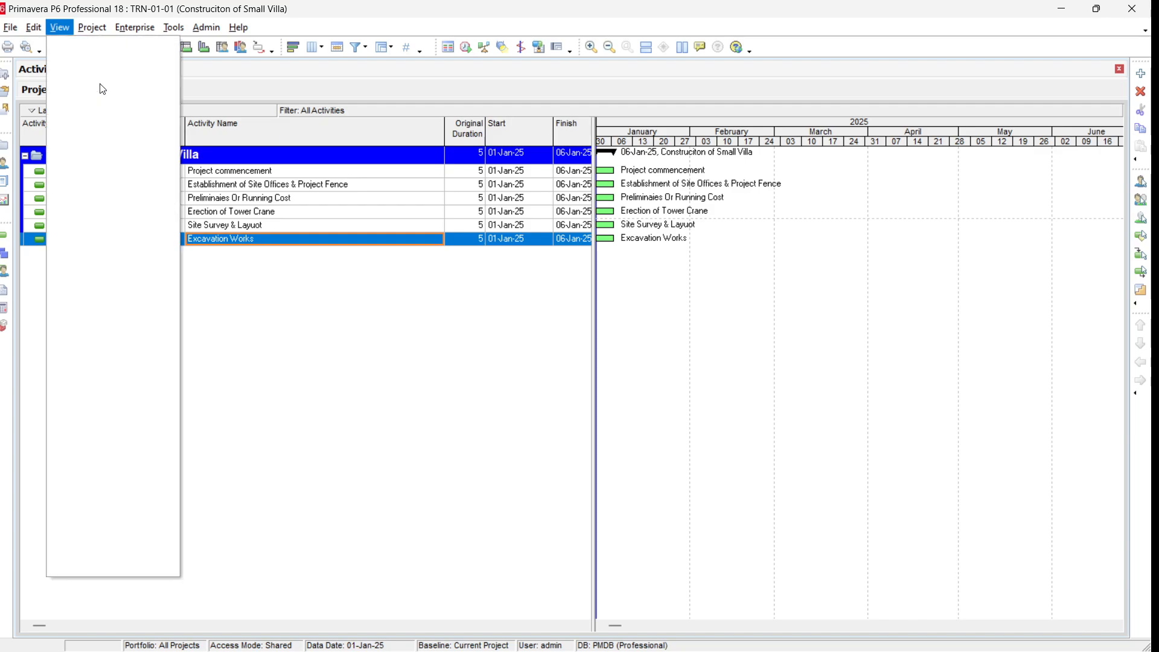
mouse_move(101, 85)
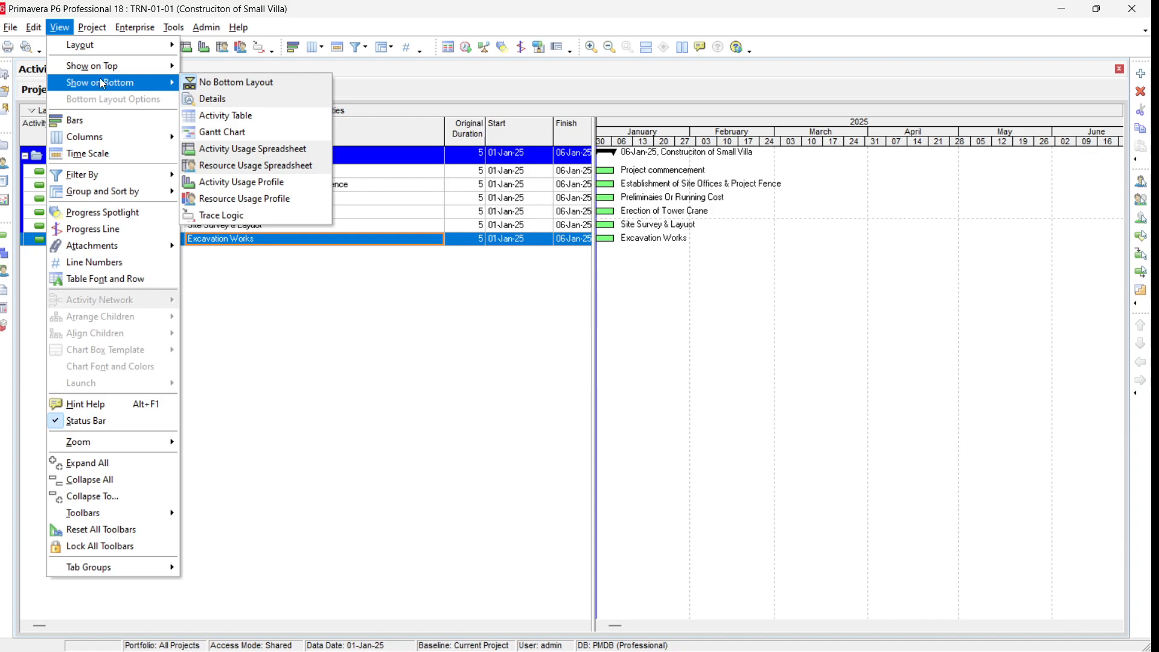
mouse_move(100, 32)
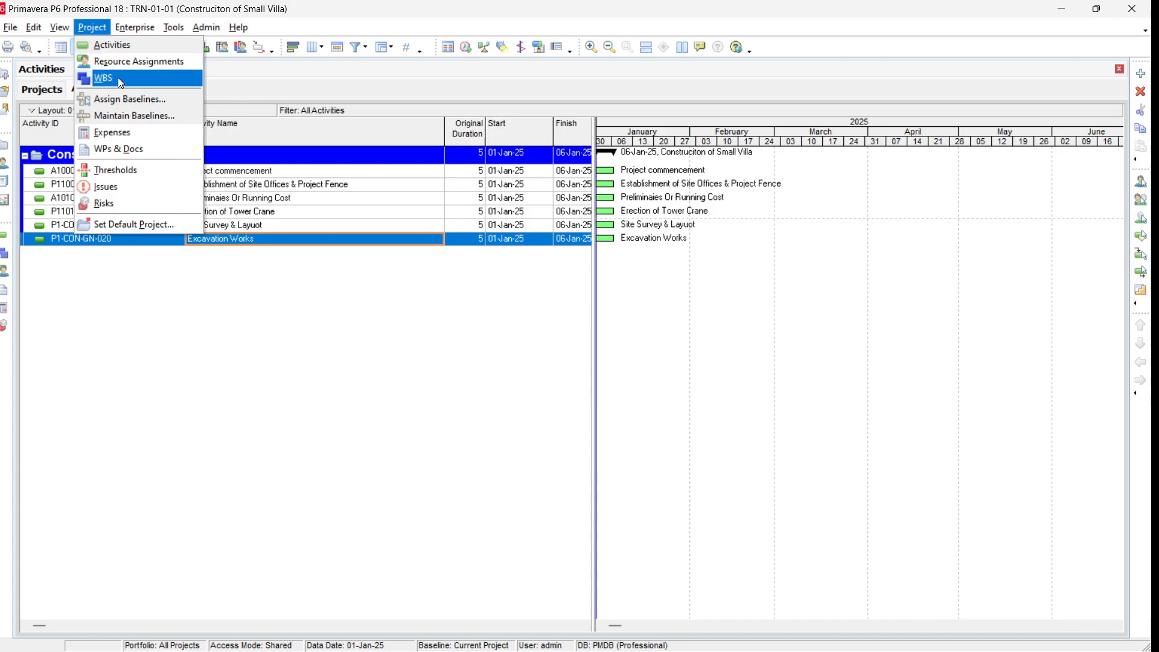
click(90, 347)
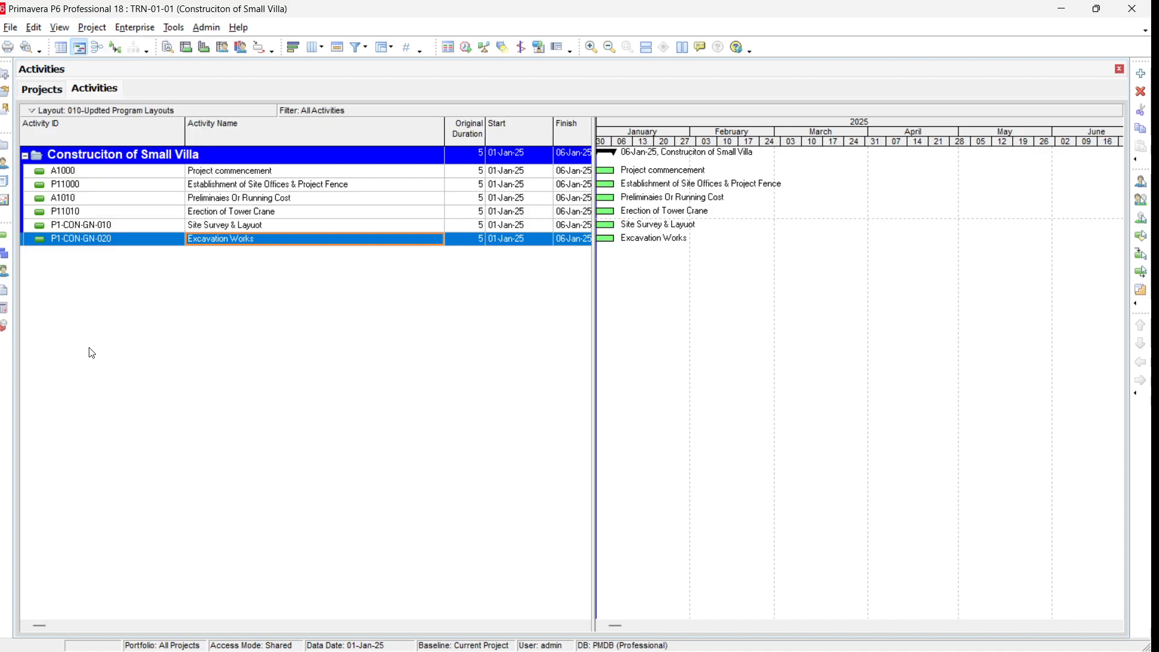
Step: Open the project's WBS window
click(6, 258)
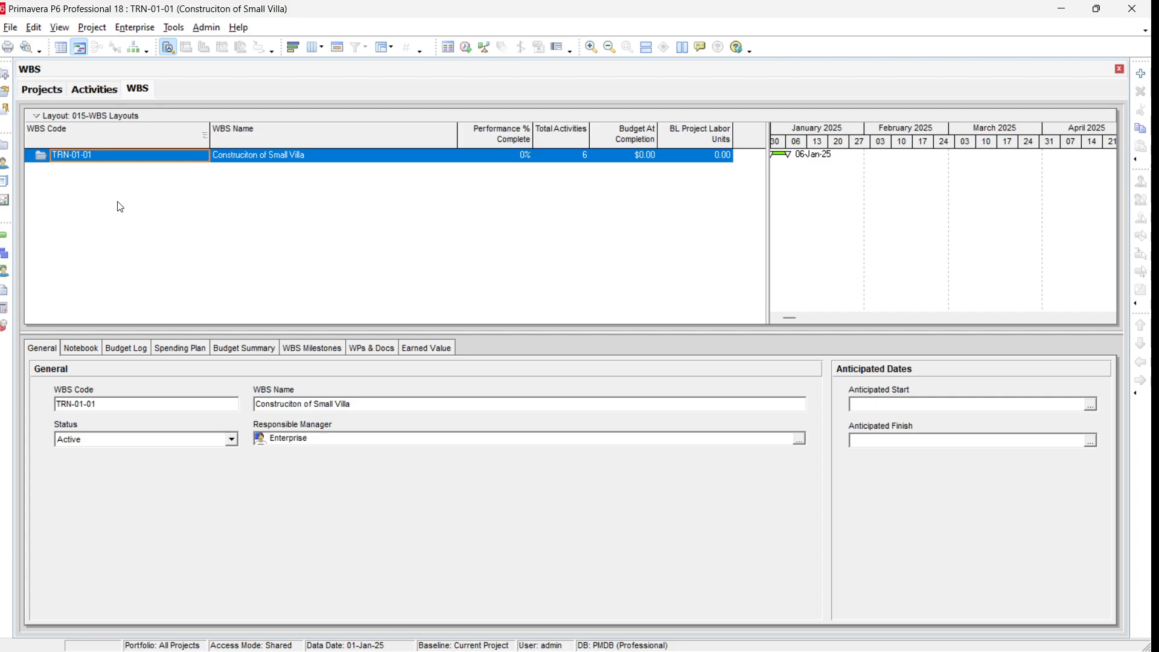
click(53, 96)
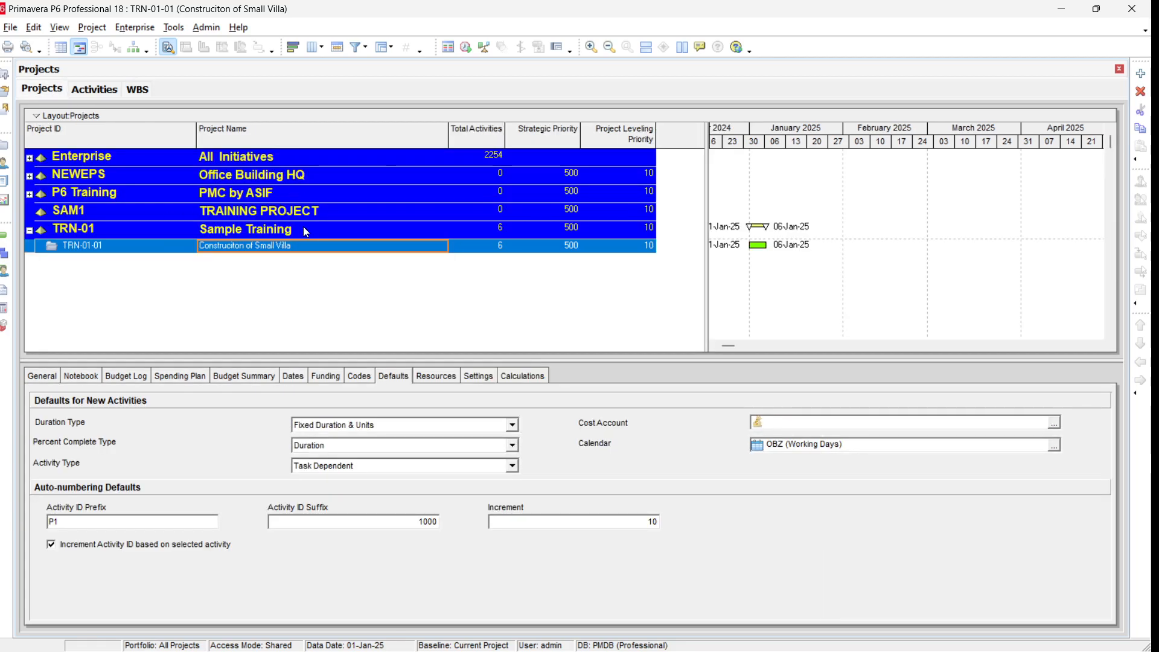
click(89, 92)
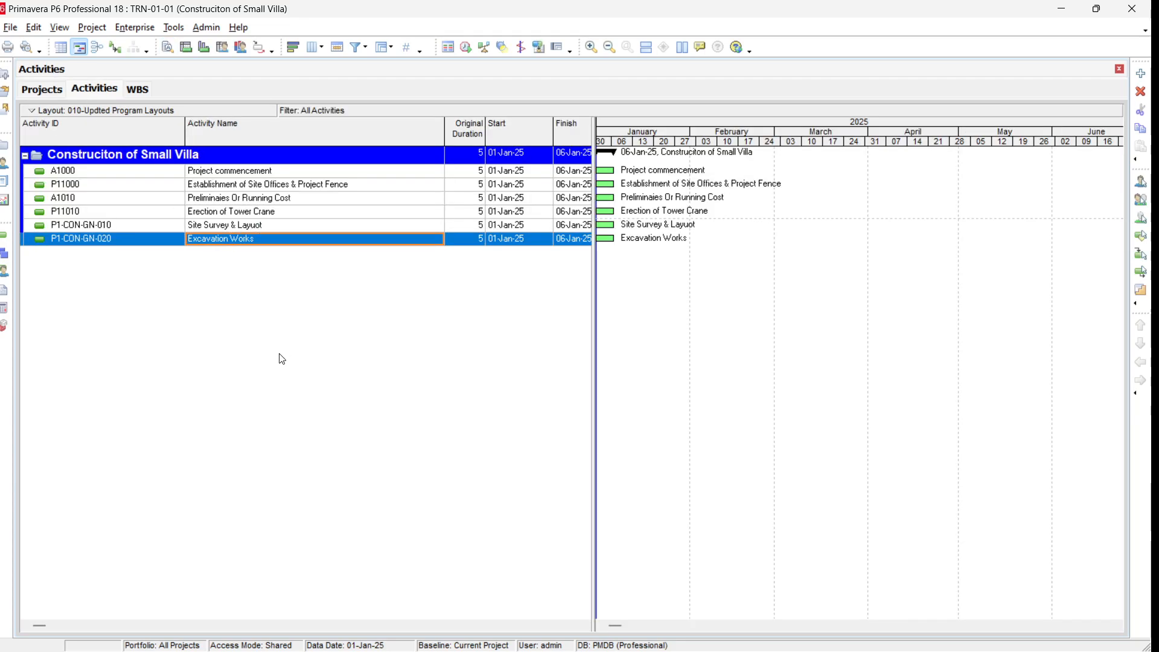
click(137, 89)
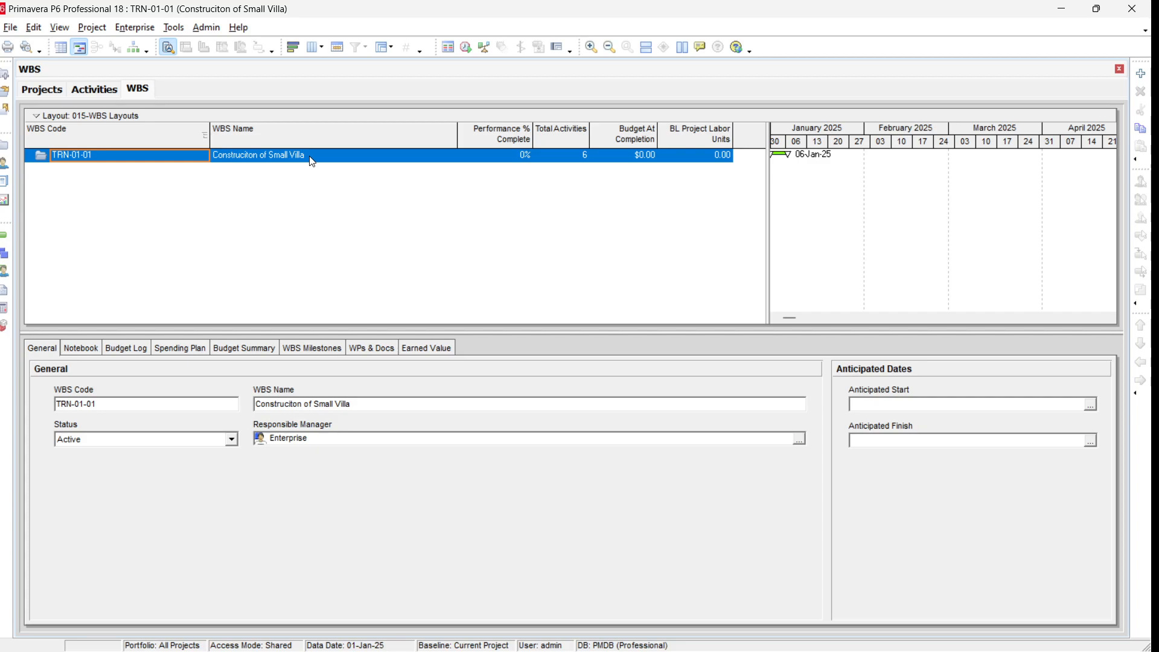
Step: Add a WBS element under the project with code 005 named Project Start & Prelim
click(1142, 73)
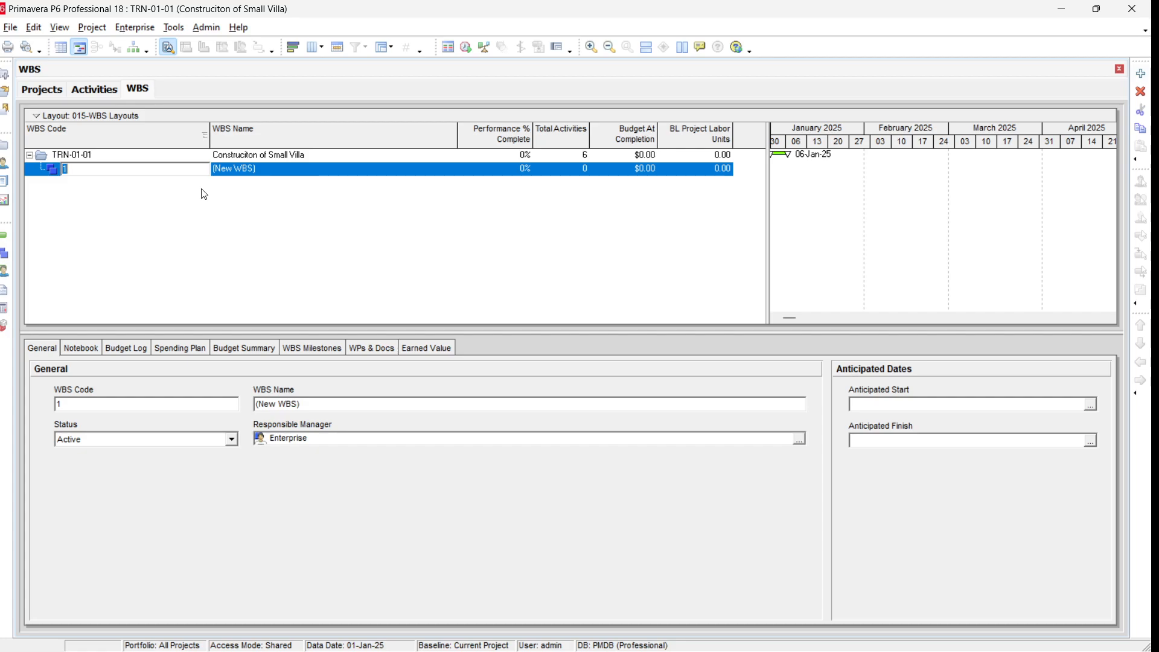
text(005)
key(Return)
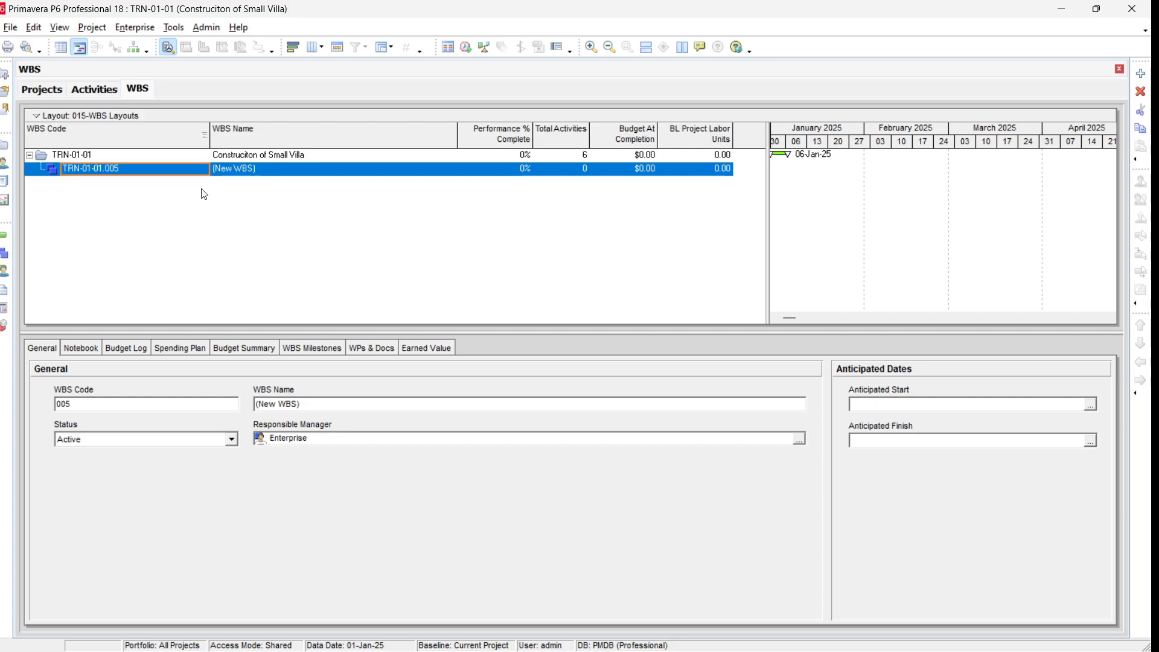
click(286, 168)
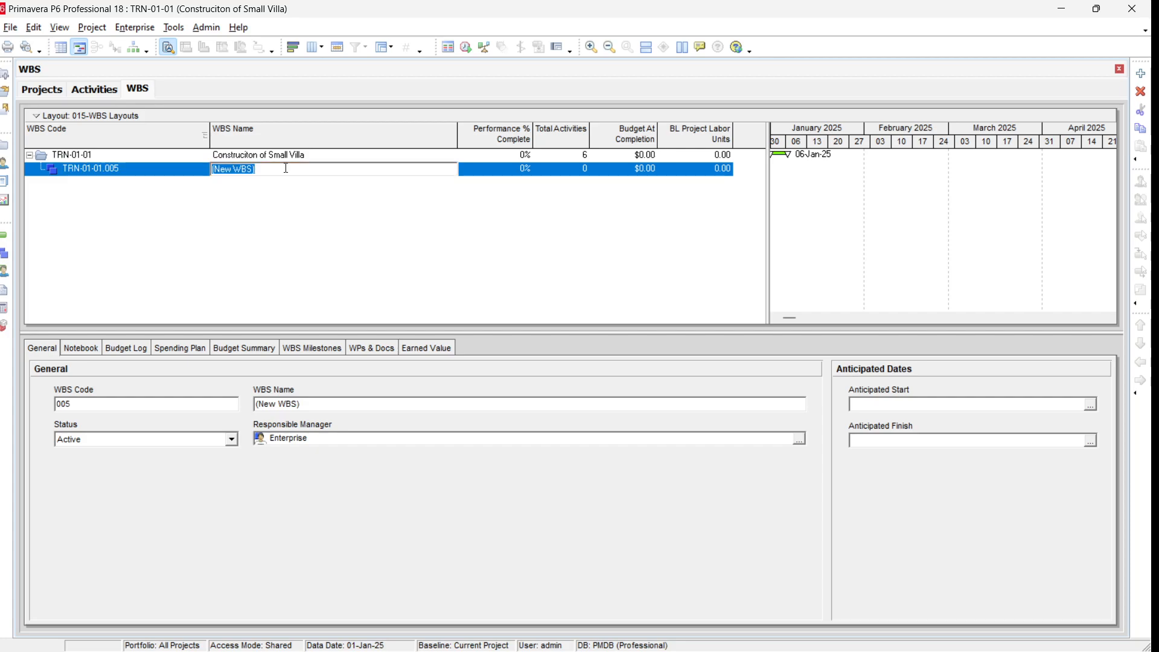
text(Project Start & Prelim)
key(Return)
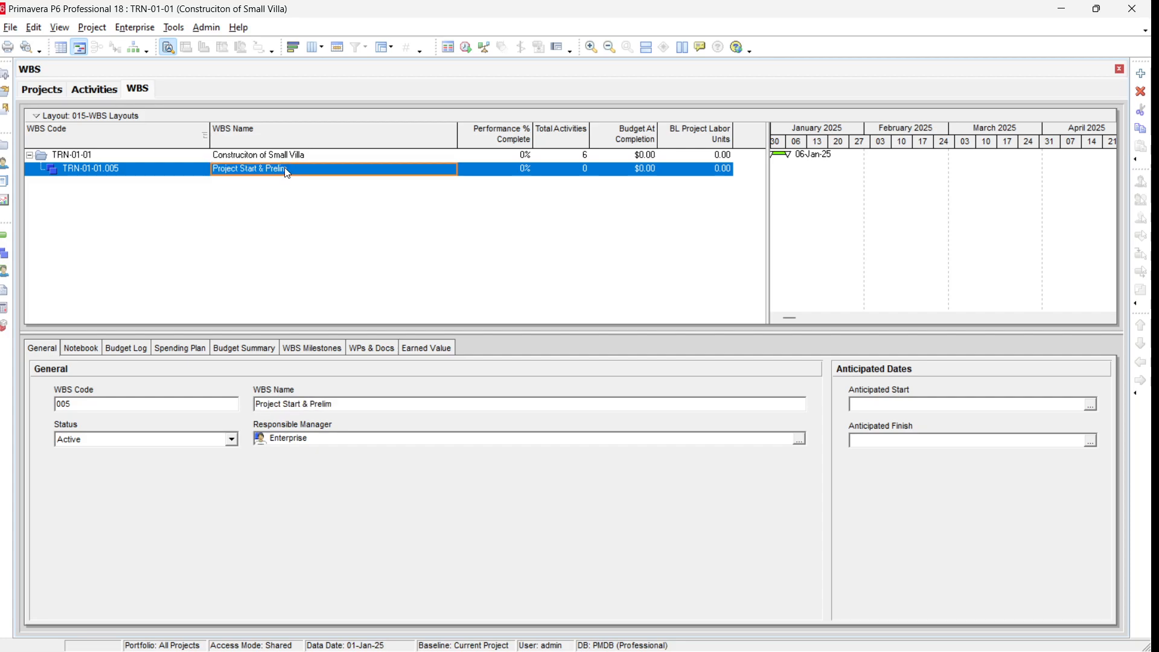
Step: Add a second WBS element at the same level with code 010 named Construction
click(1145, 76)
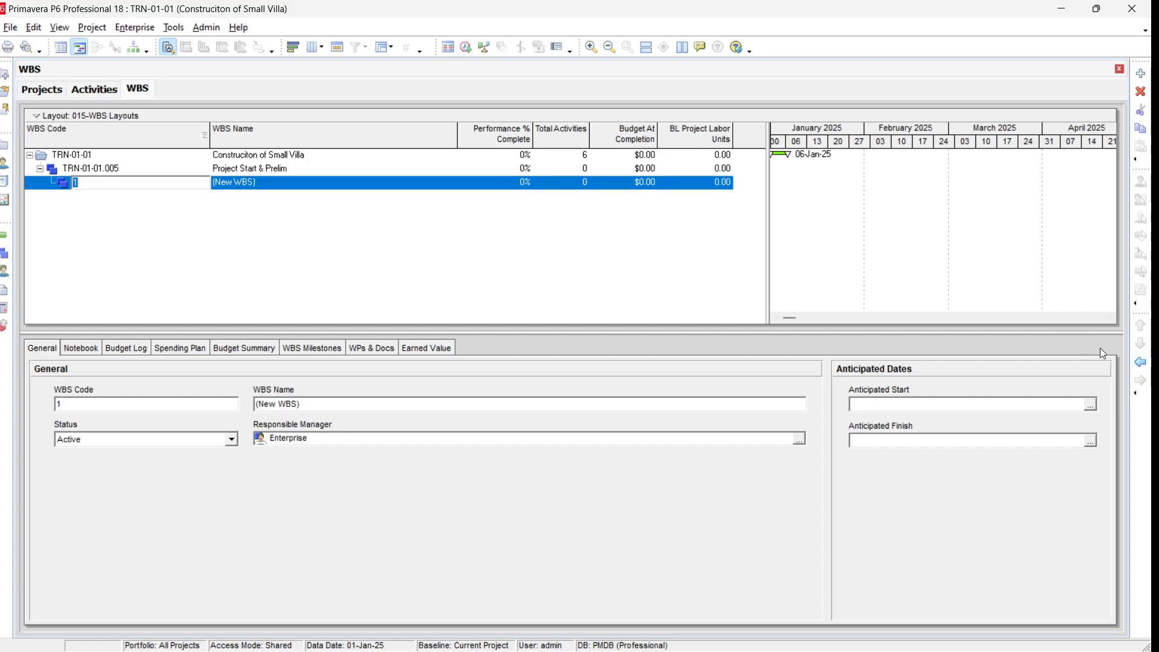
click(1141, 363)
click(140, 183)
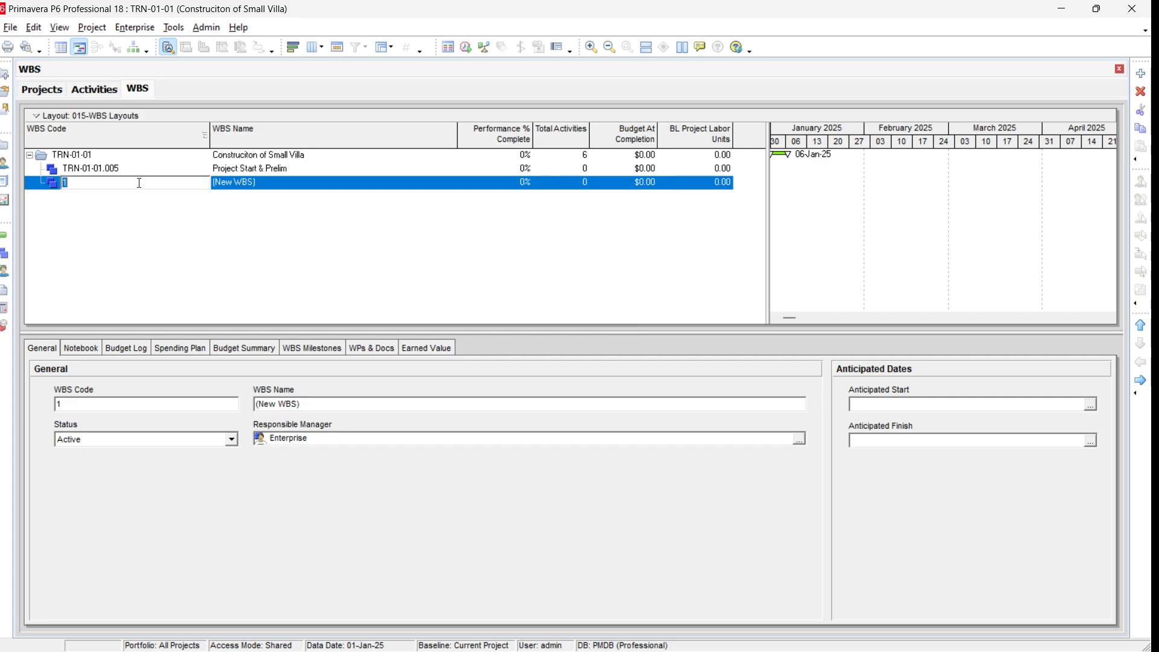
text(010)
key(Return)
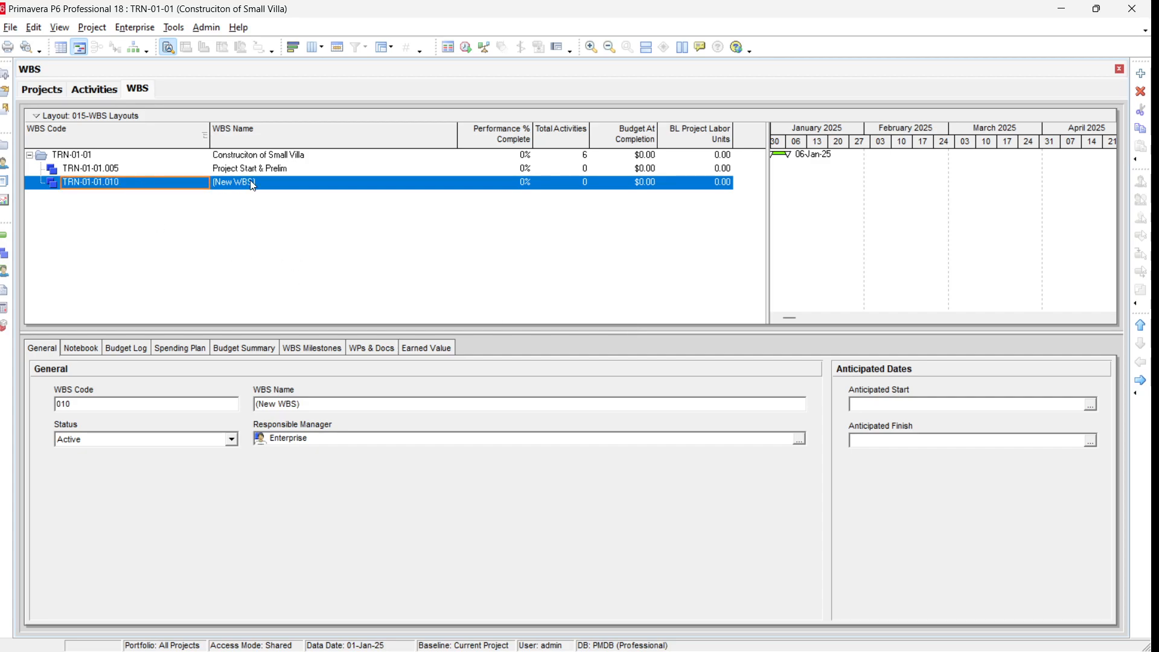
click(287, 186)
text(Co)
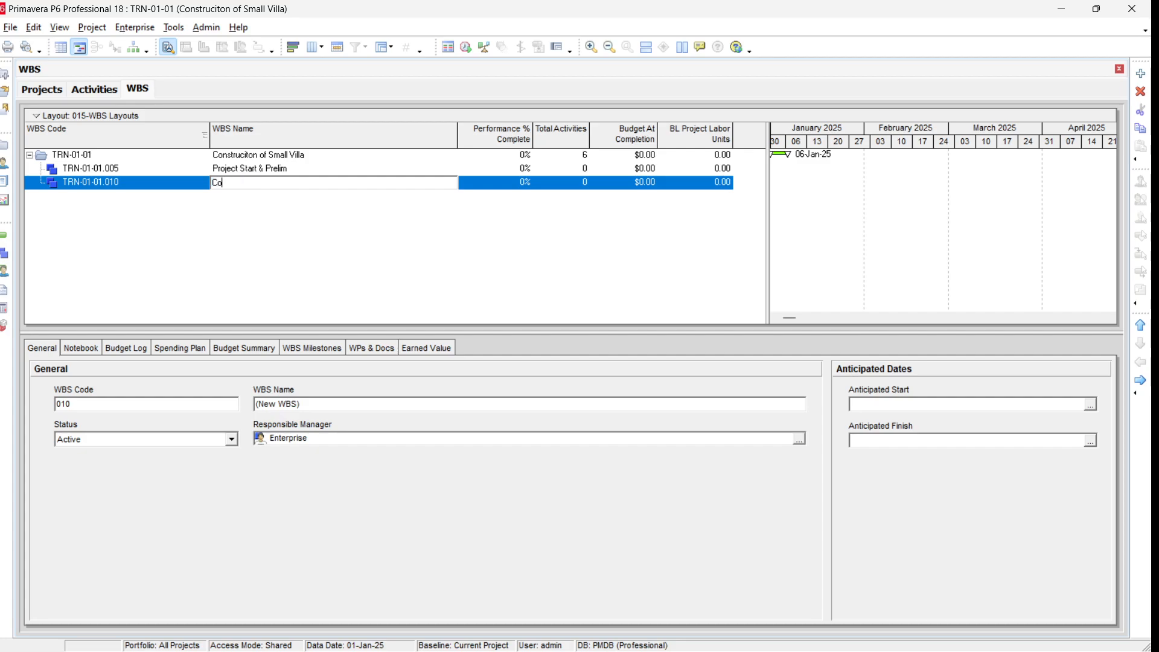
text(nstruction)
key(Return)
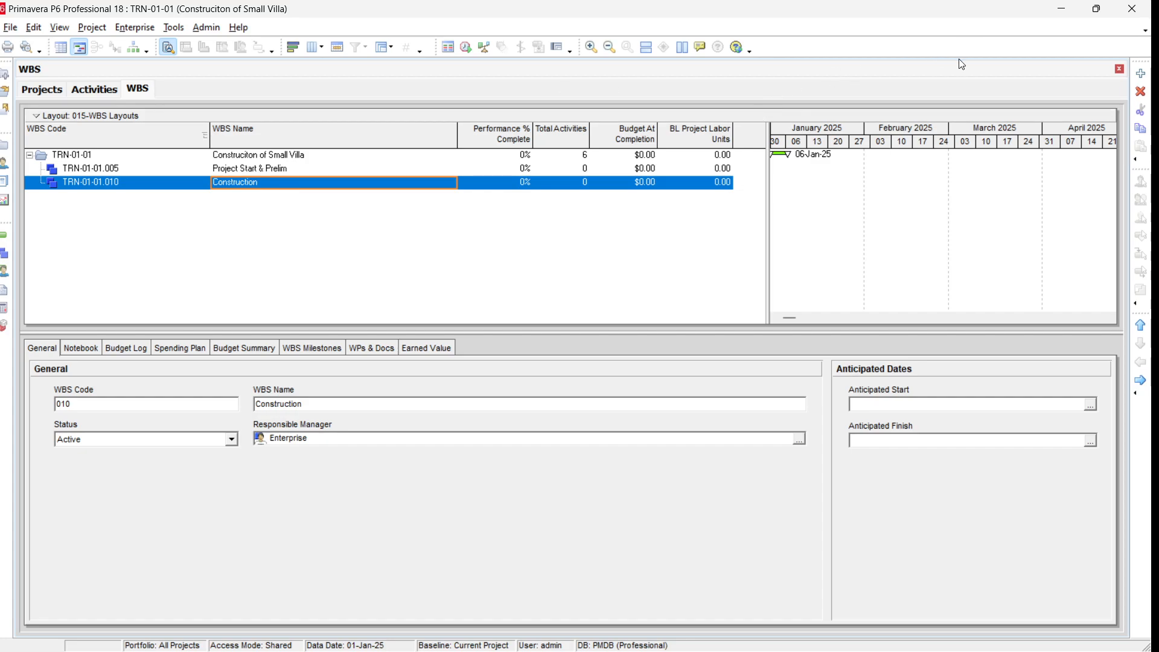
Step: Add a child WBS element under Construction with code 005 named Sub-Structure Works
click(1142, 74)
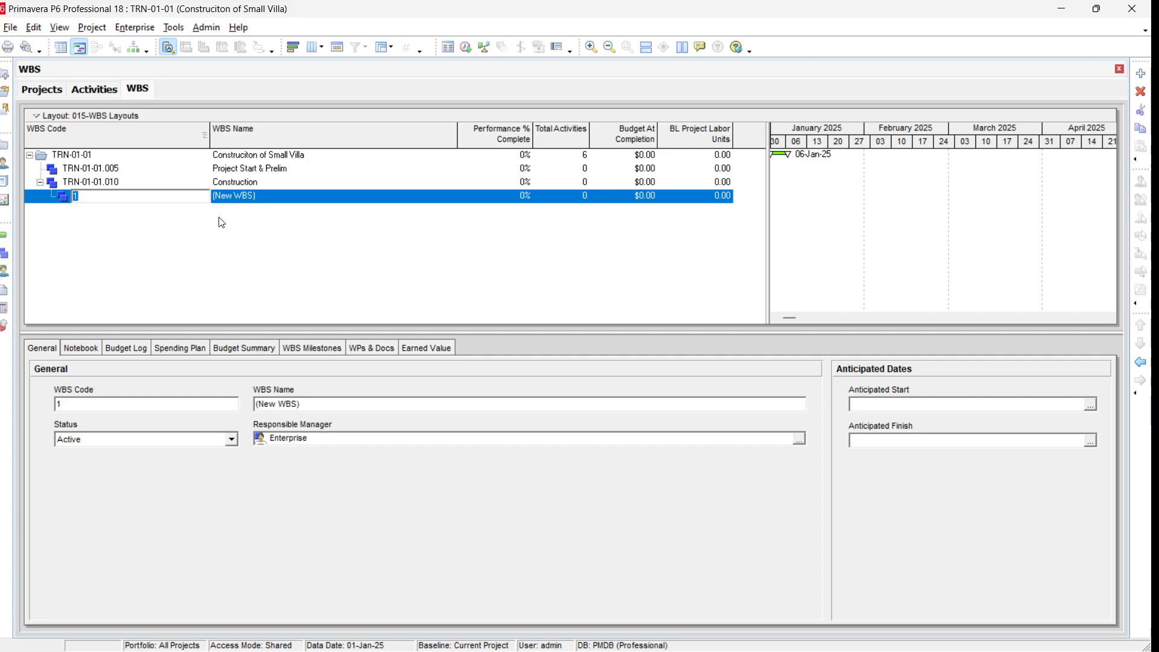
text(005)
key(Return)
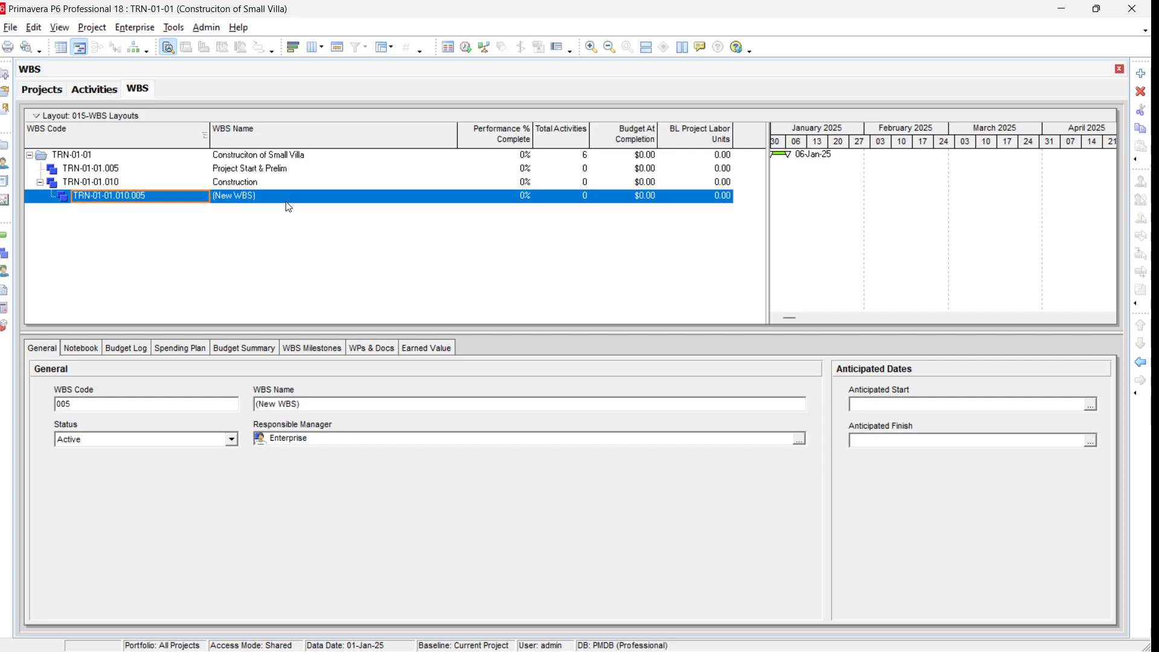
key(Tab)
text(dS)
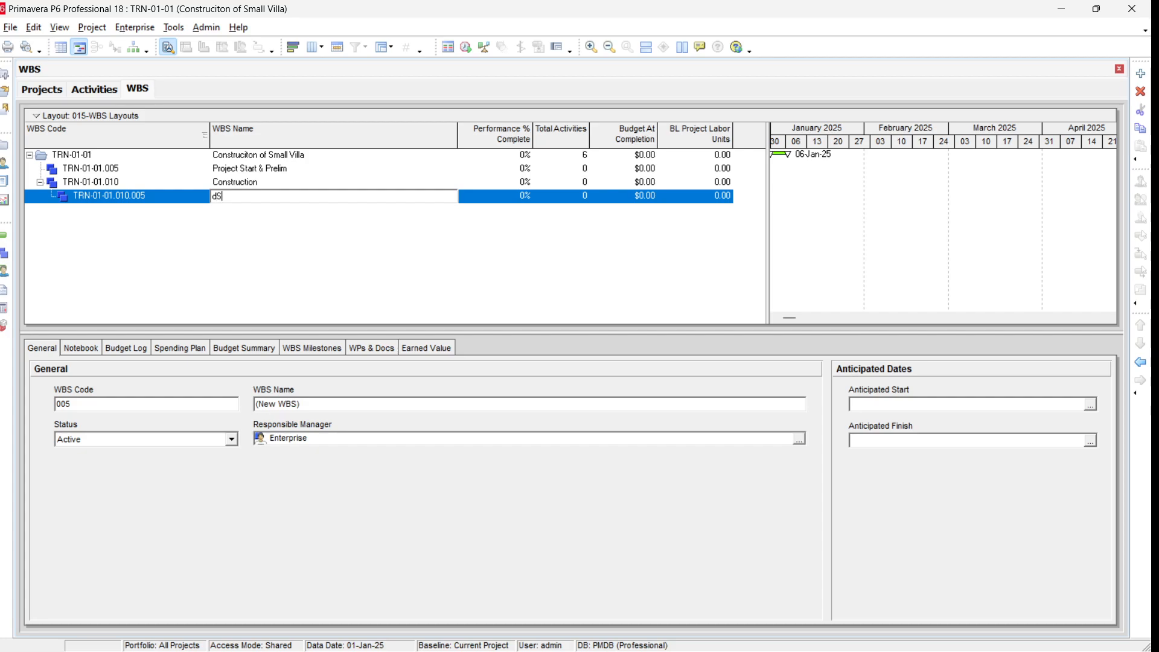
key(BackSpace)
key(BackSpace)
text(Sub-Structure Works)
key(Return)
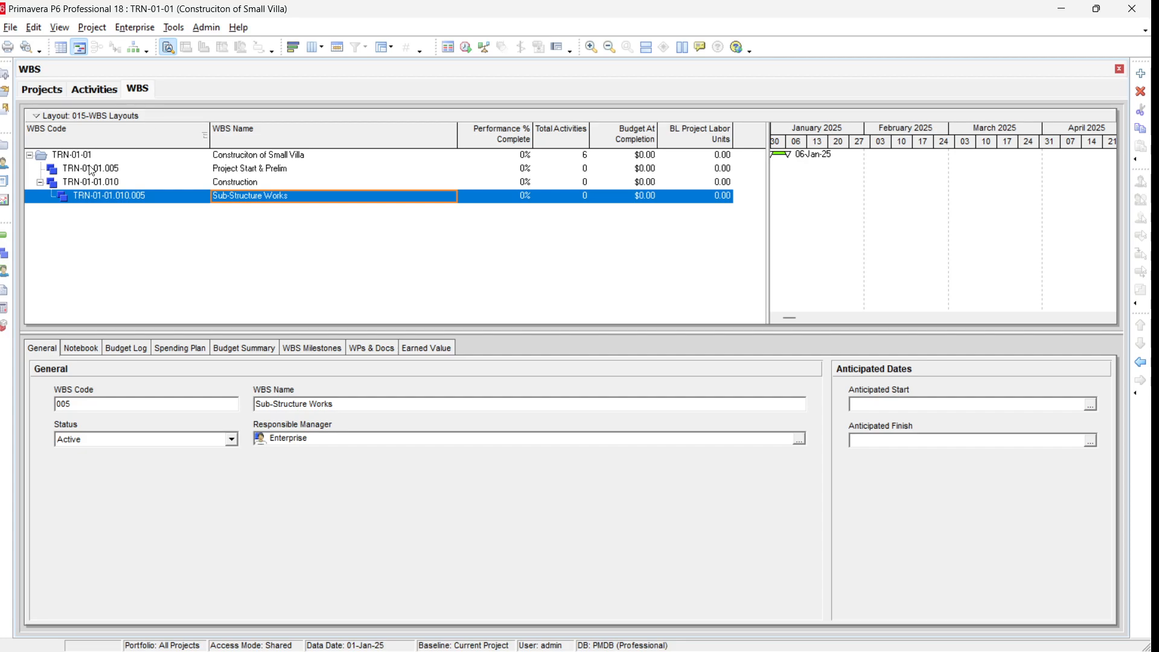
click(4, 234)
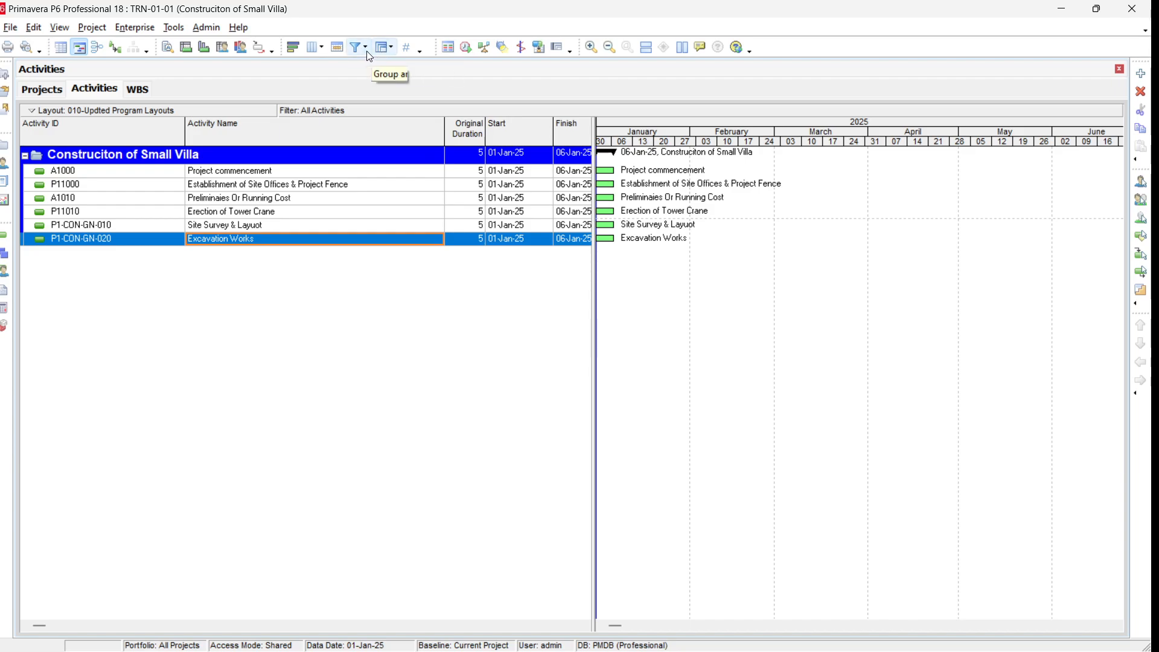
click(383, 57)
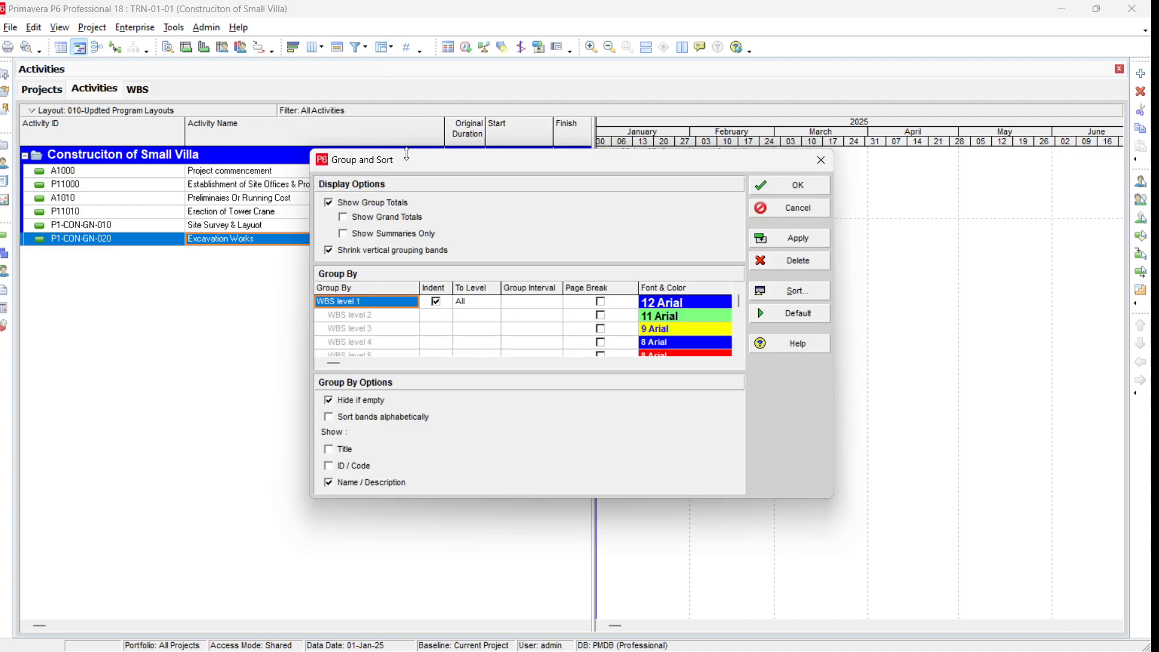
drag(407, 161, 359, 96)
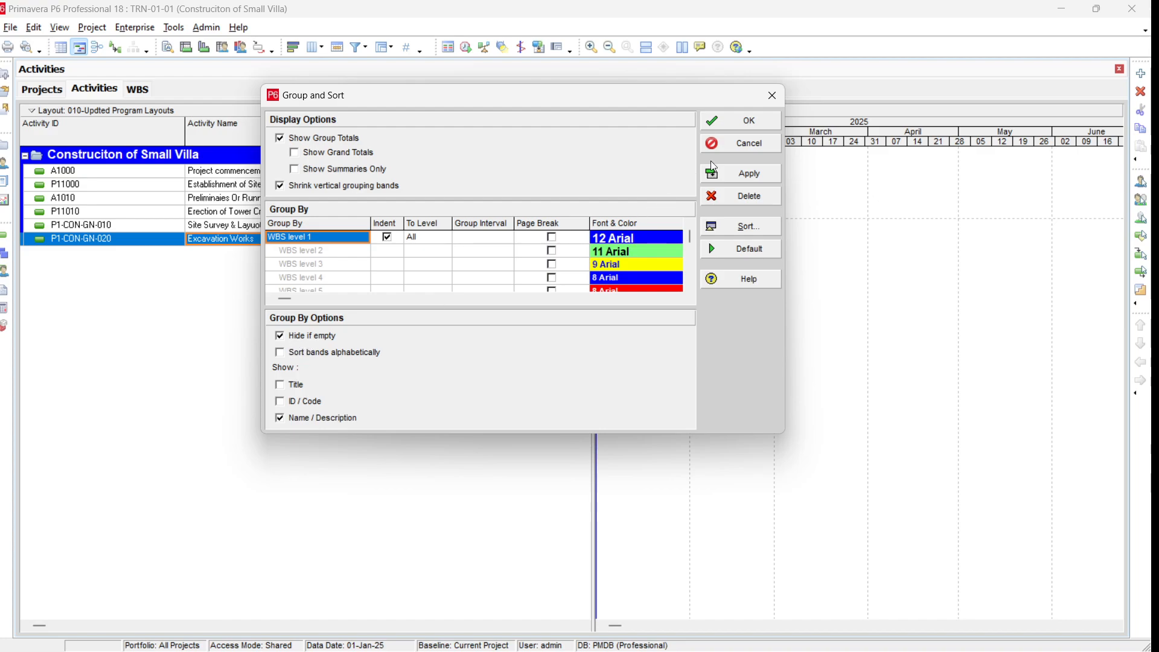
click(755, 147)
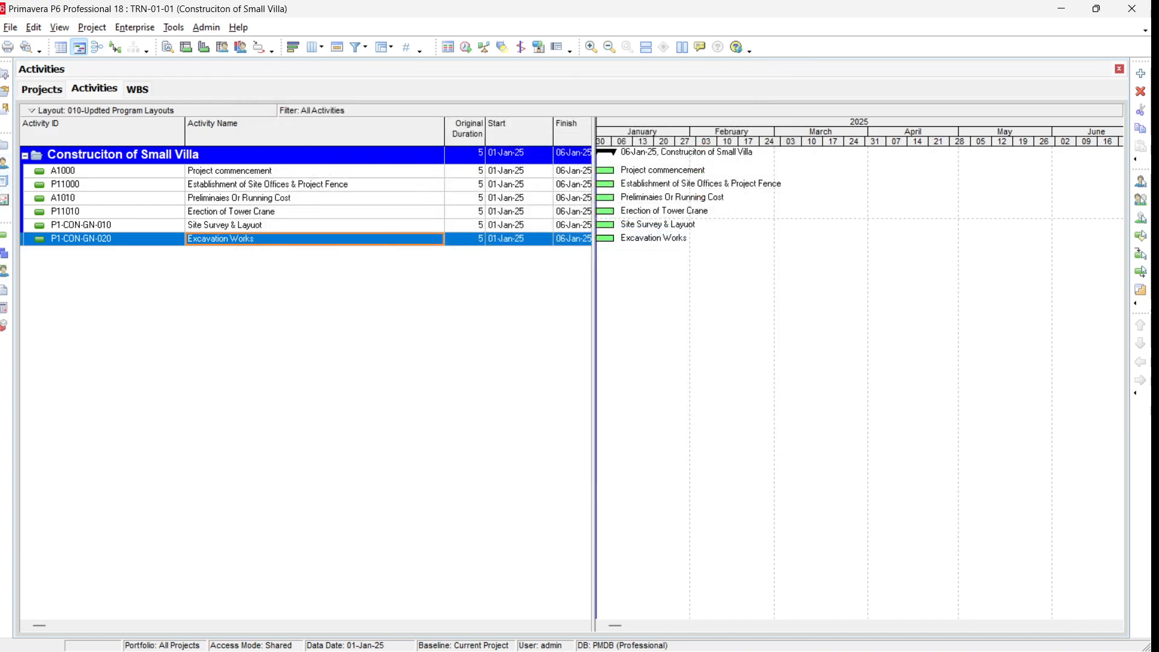
Step: Review the WBS elements and their total activity counts
click(3, 260)
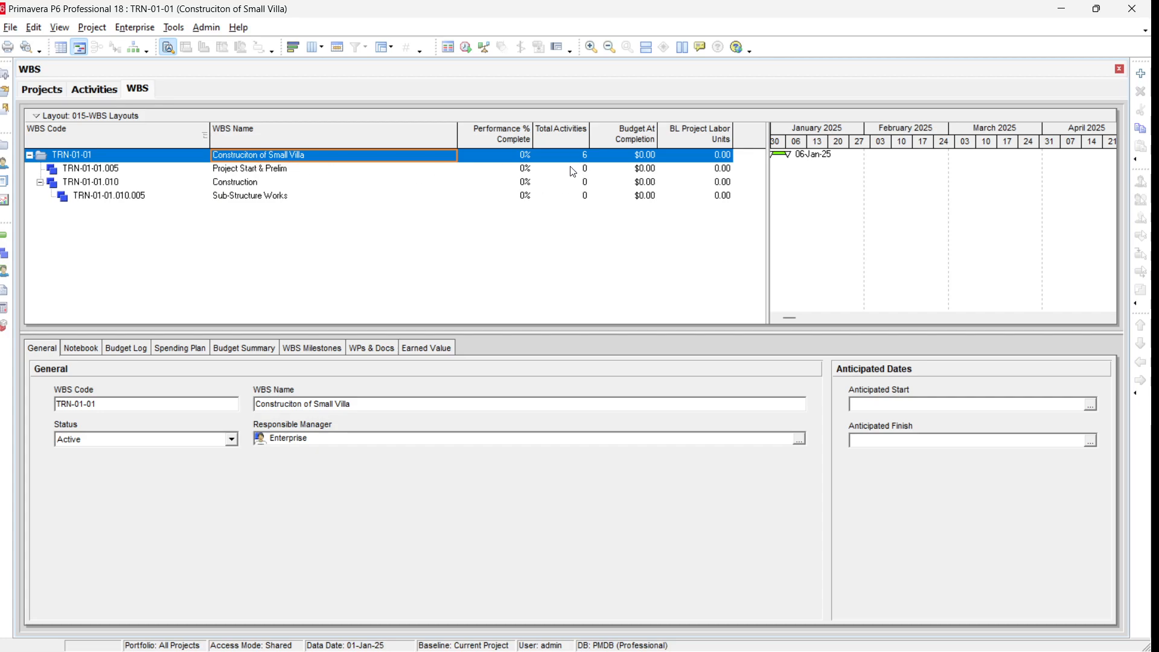
click(234, 171)
click(235, 182)
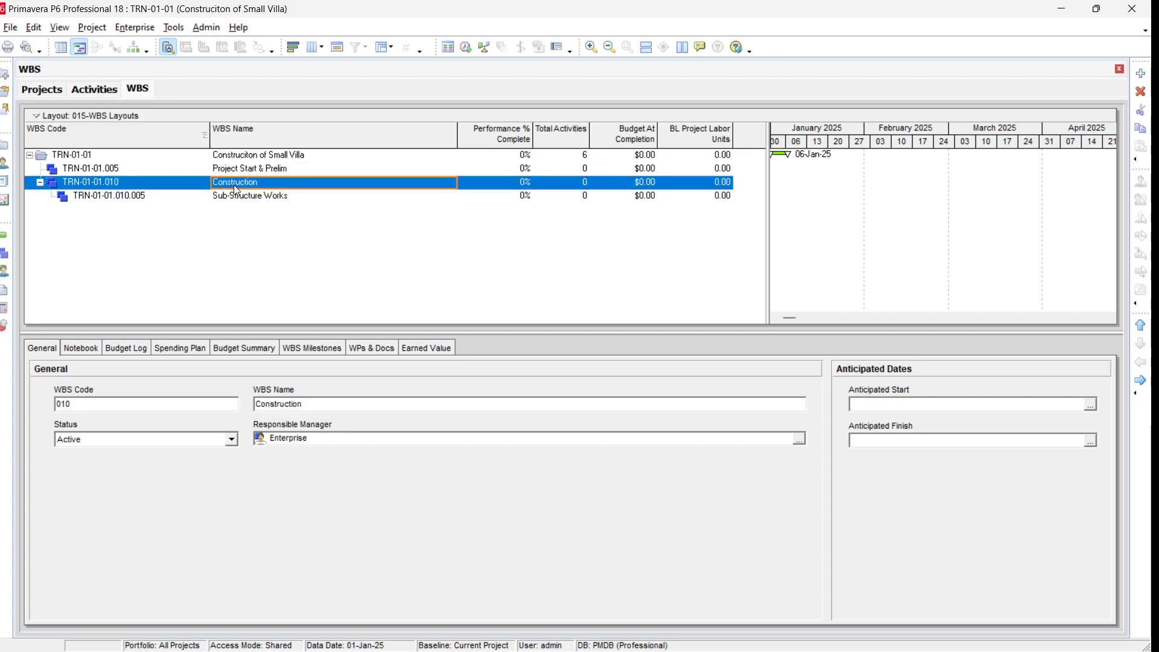
click(234, 195)
click(585, 170)
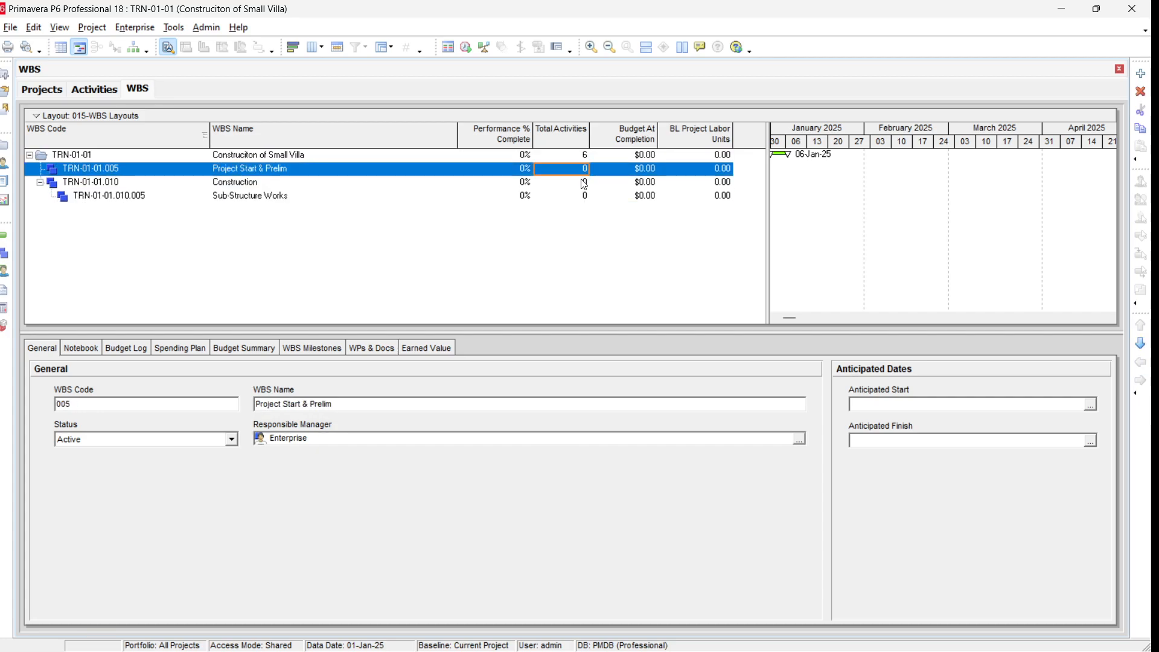
click(583, 182)
click(580, 196)
click(581, 182)
click(581, 168)
click(577, 184)
click(574, 196)
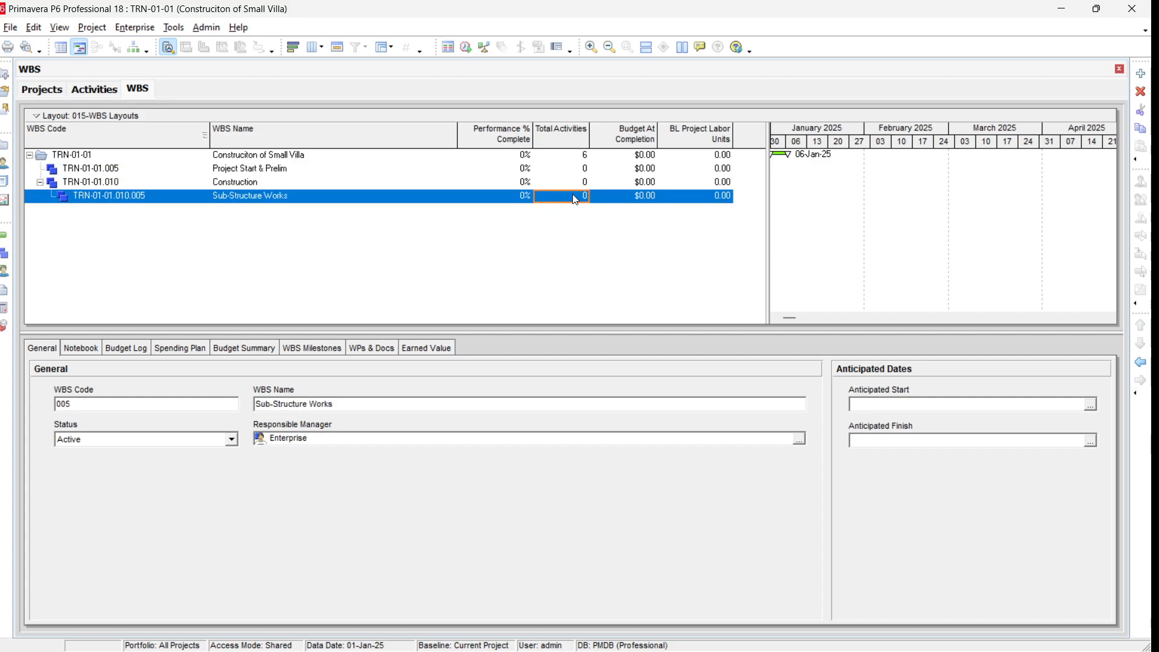
click(583, 183)
click(581, 168)
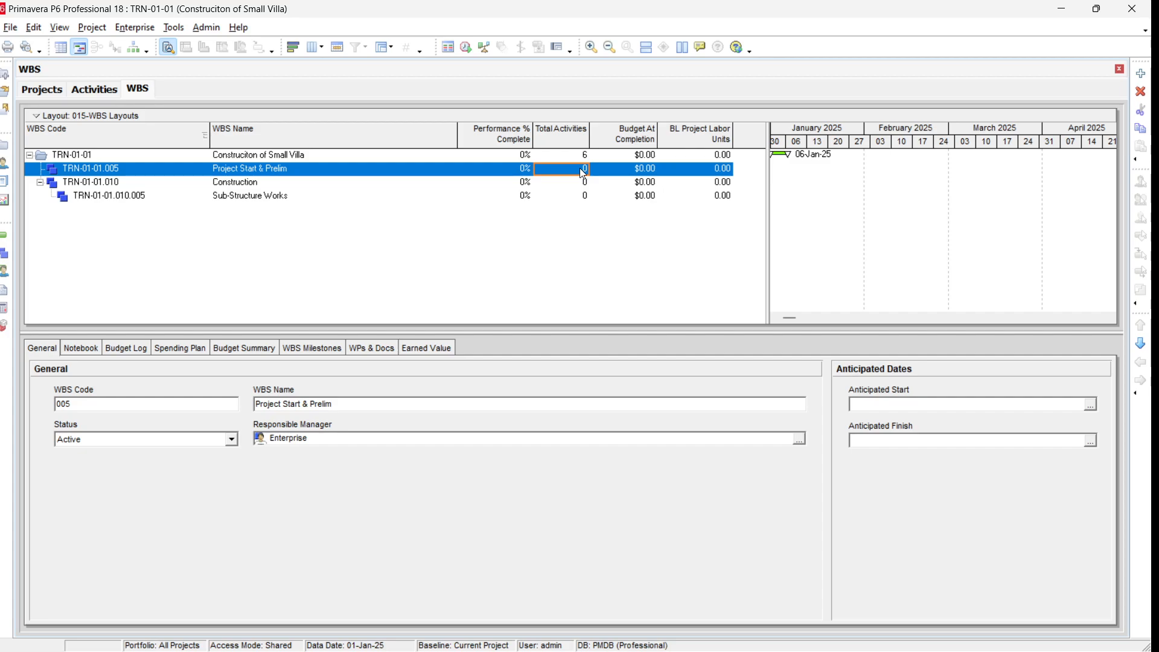
Step: Change the activity grouping by WBS so empty WBS bands are shown, and apply it
click(4, 239)
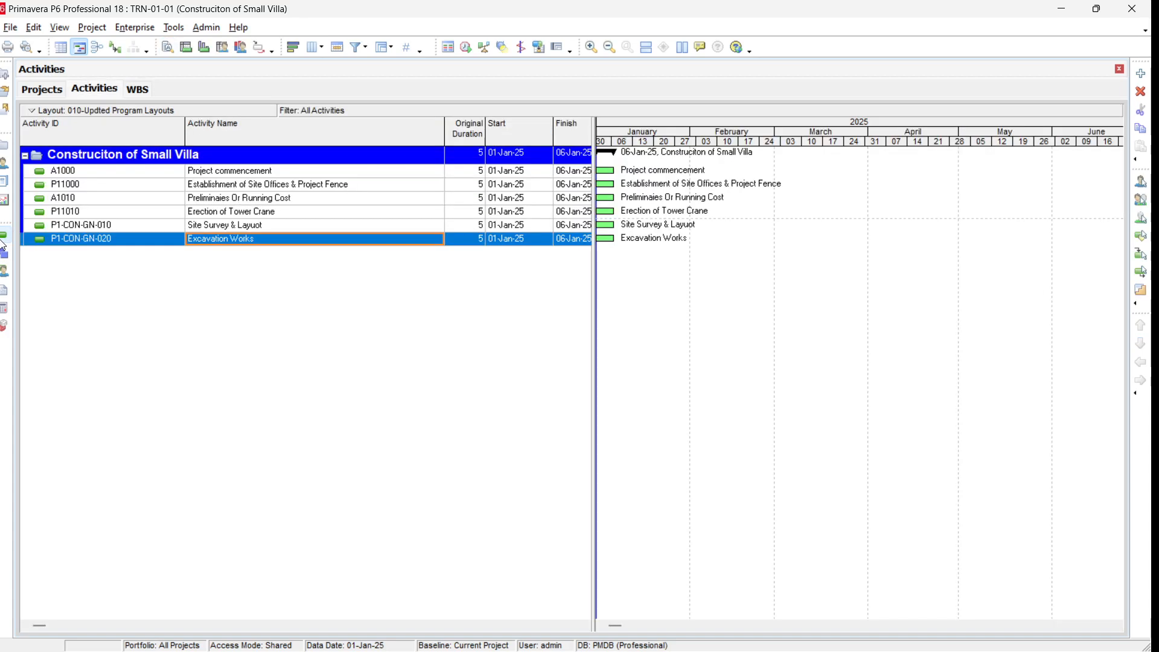
click(385, 48)
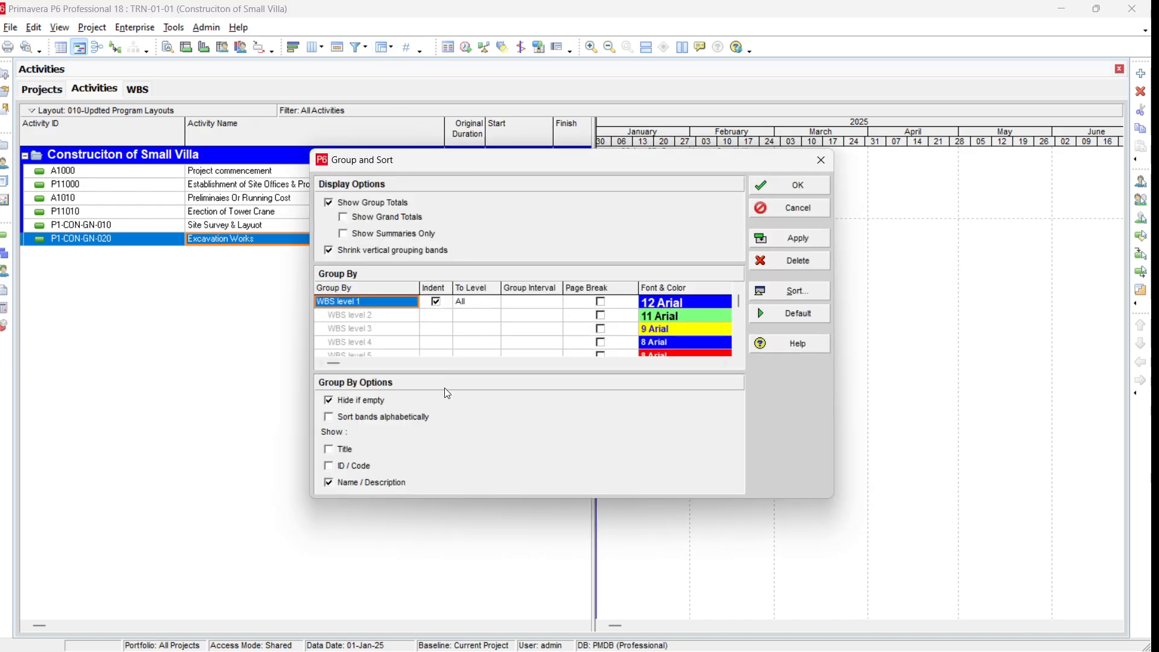
click(329, 401)
click(810, 241)
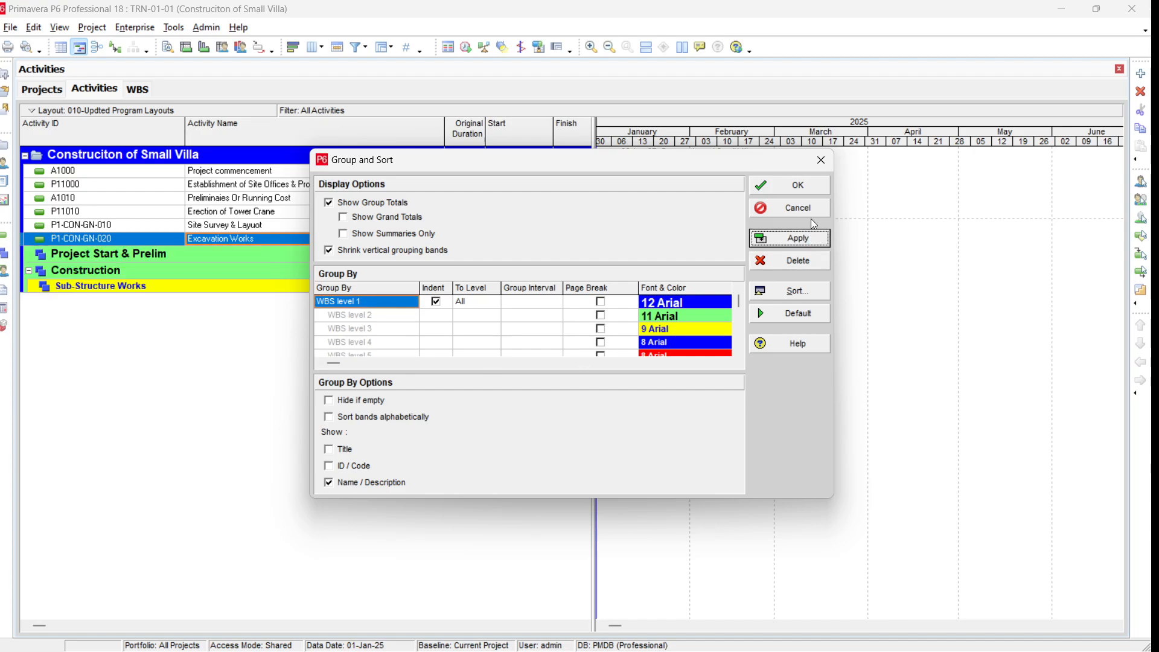
click(810, 188)
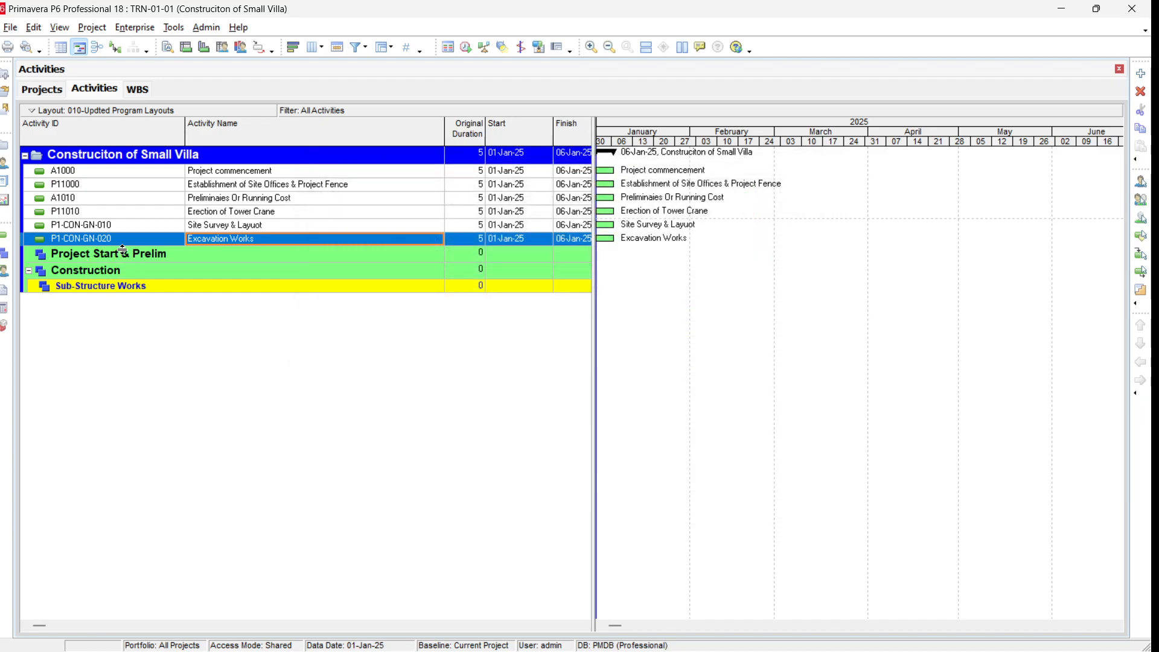
Step: Move activities A1000 through P11010 into the Project Start & Prelim WBS band
click(242, 173)
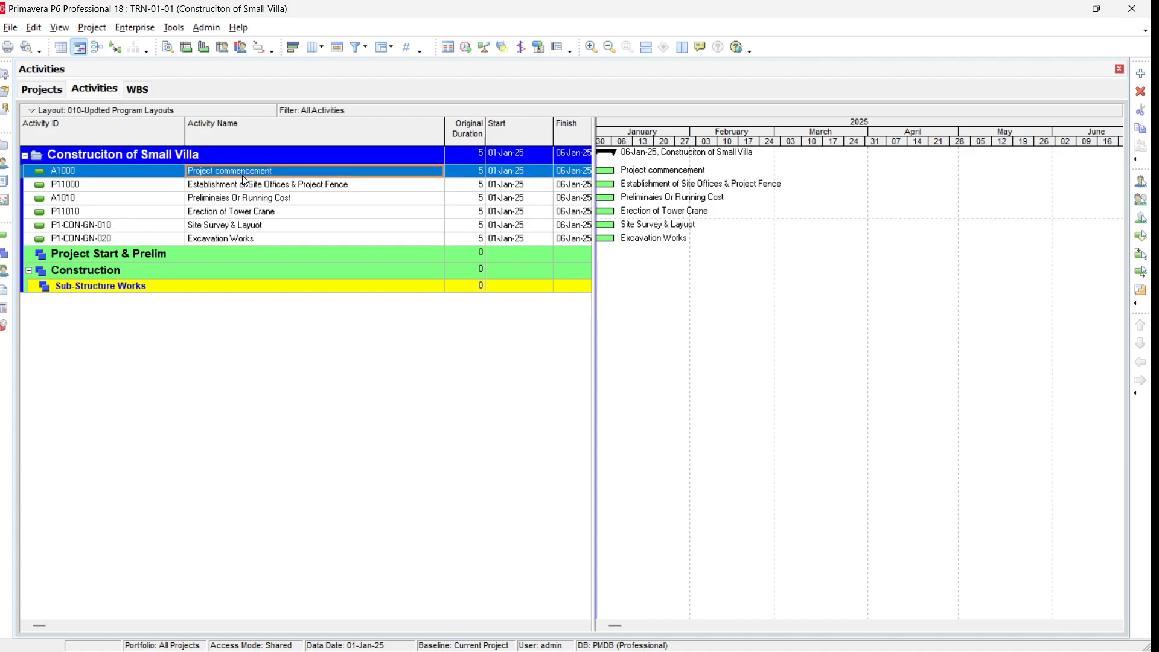
shift+click(243, 211)
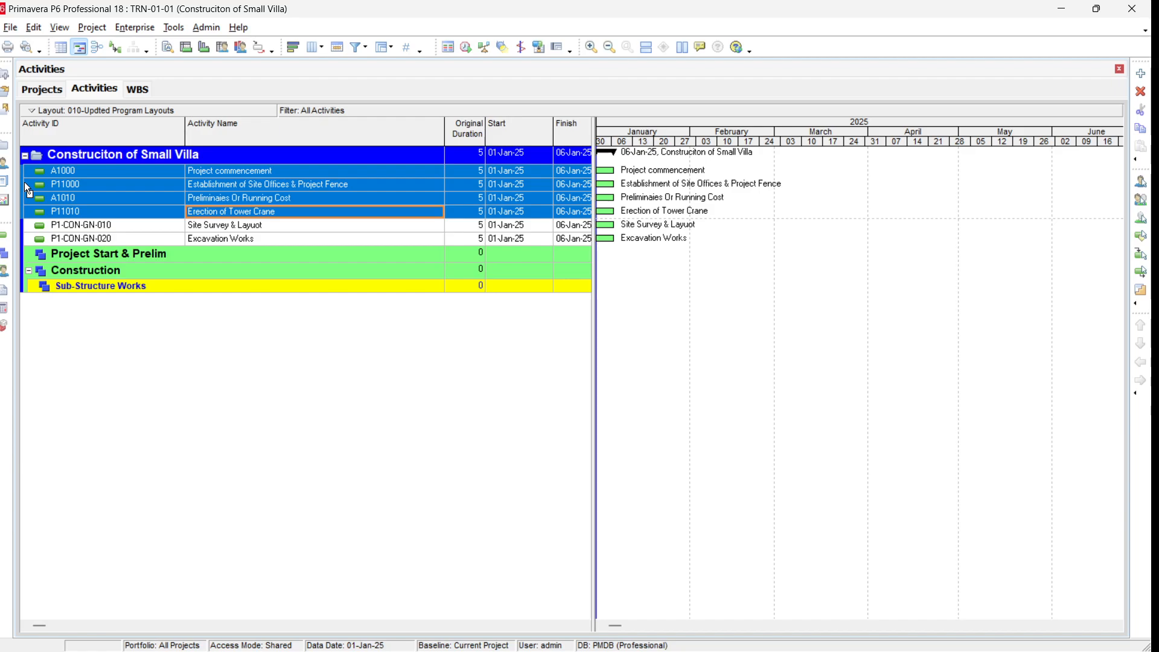
drag(26, 184, 31, 256)
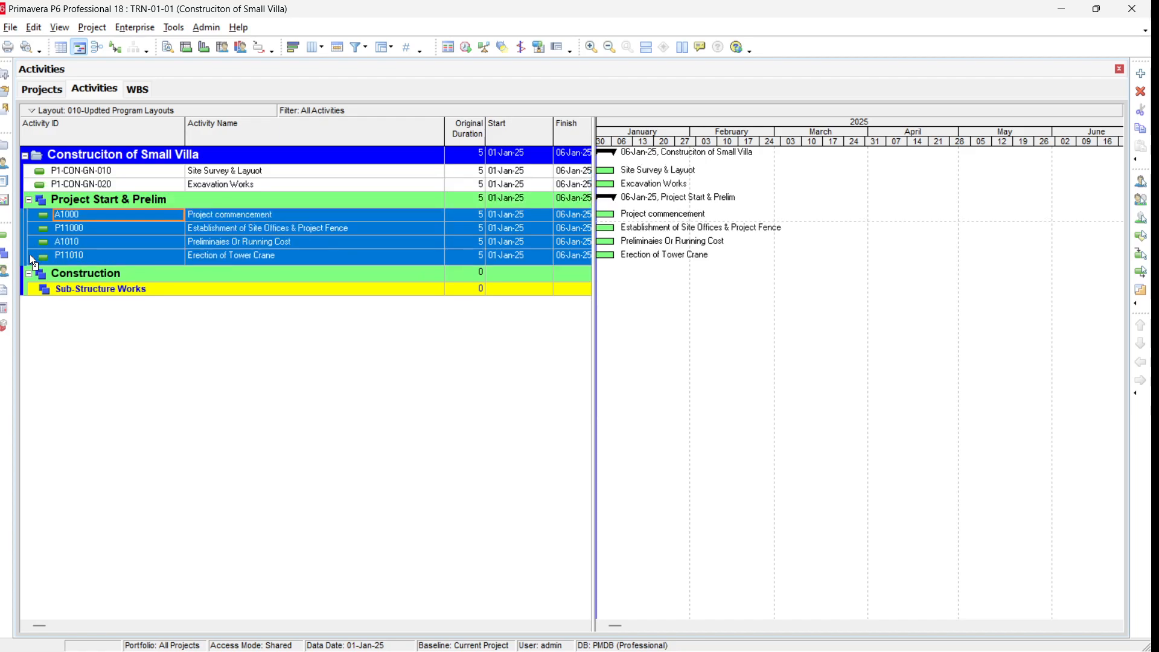
click(262, 372)
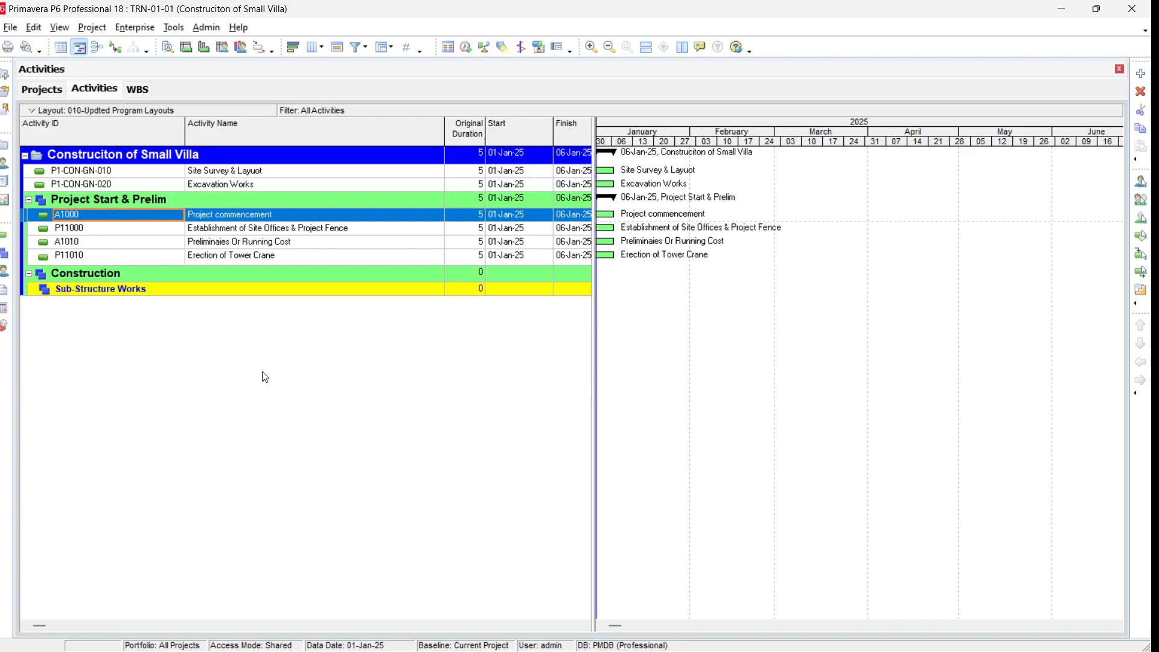
Step: Move activities P1-CON-GN-010 and P1-CON-GN-020 into the Sub-Structure Works WBS band
click(268, 176)
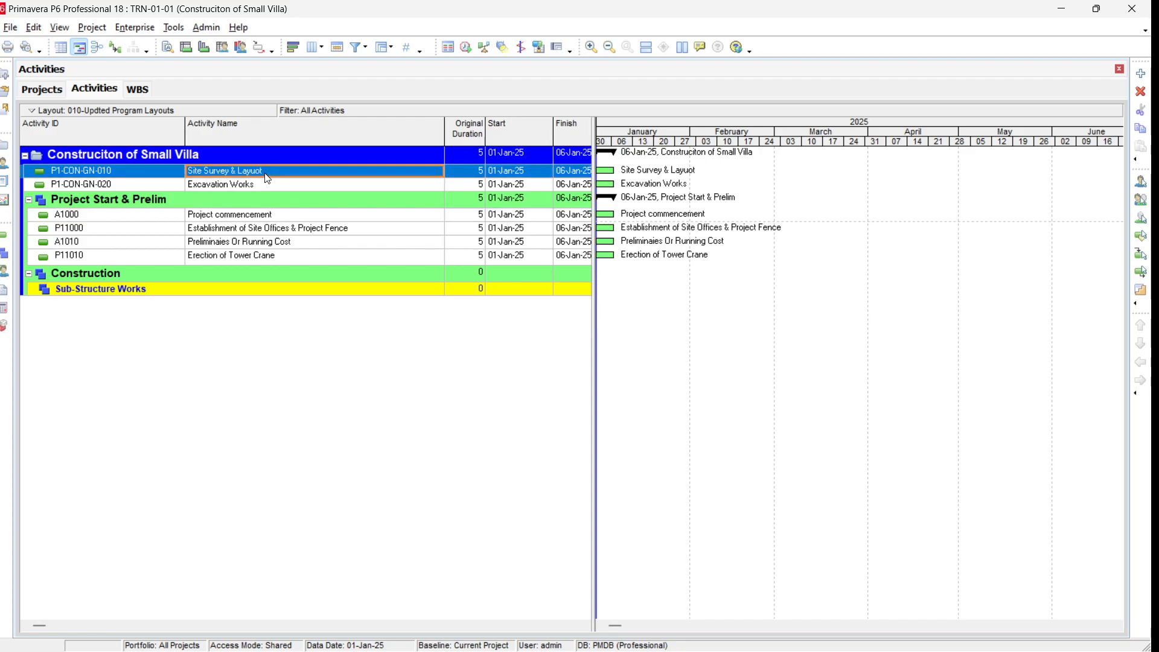
shift+click(260, 185)
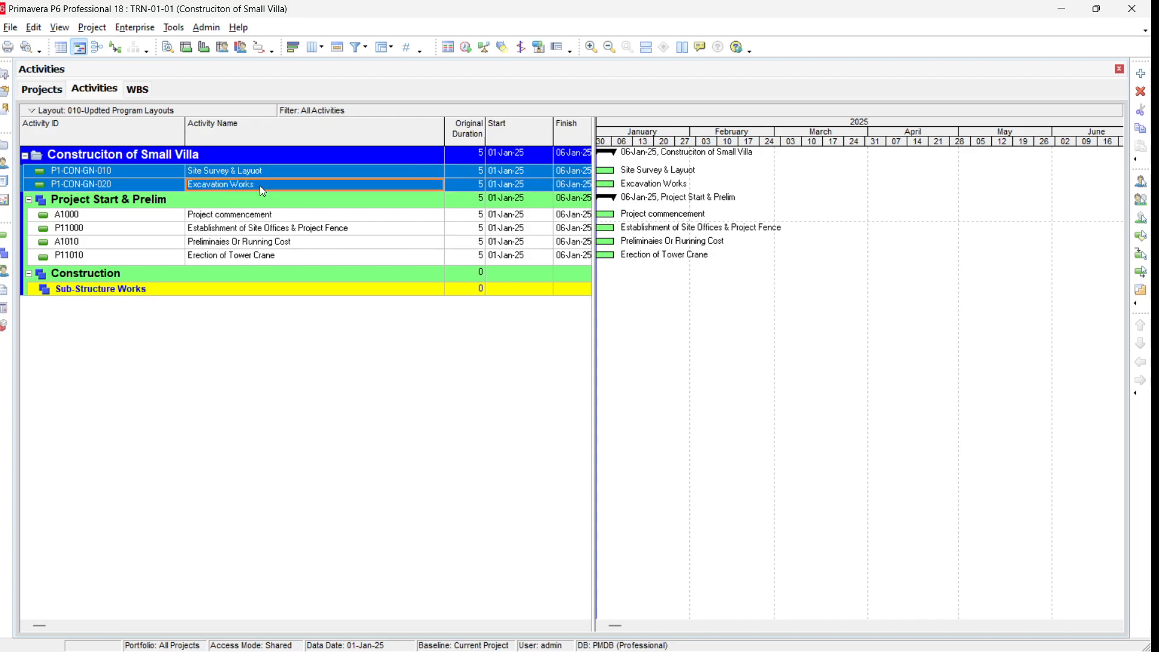
right_click(262, 191)
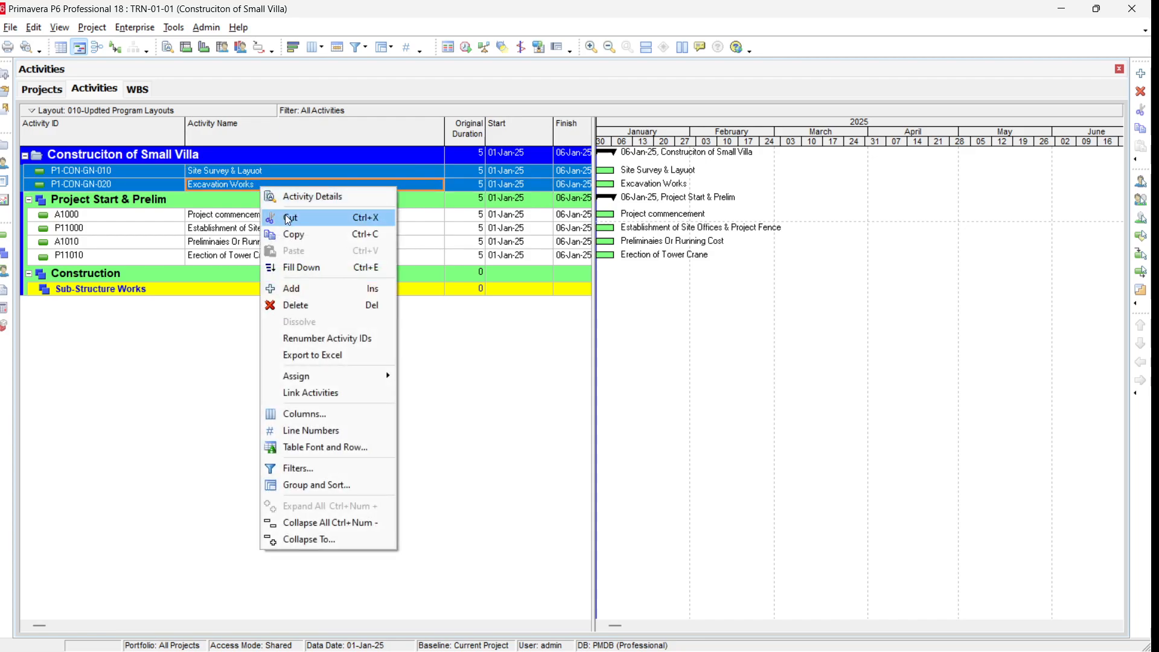
click(288, 218)
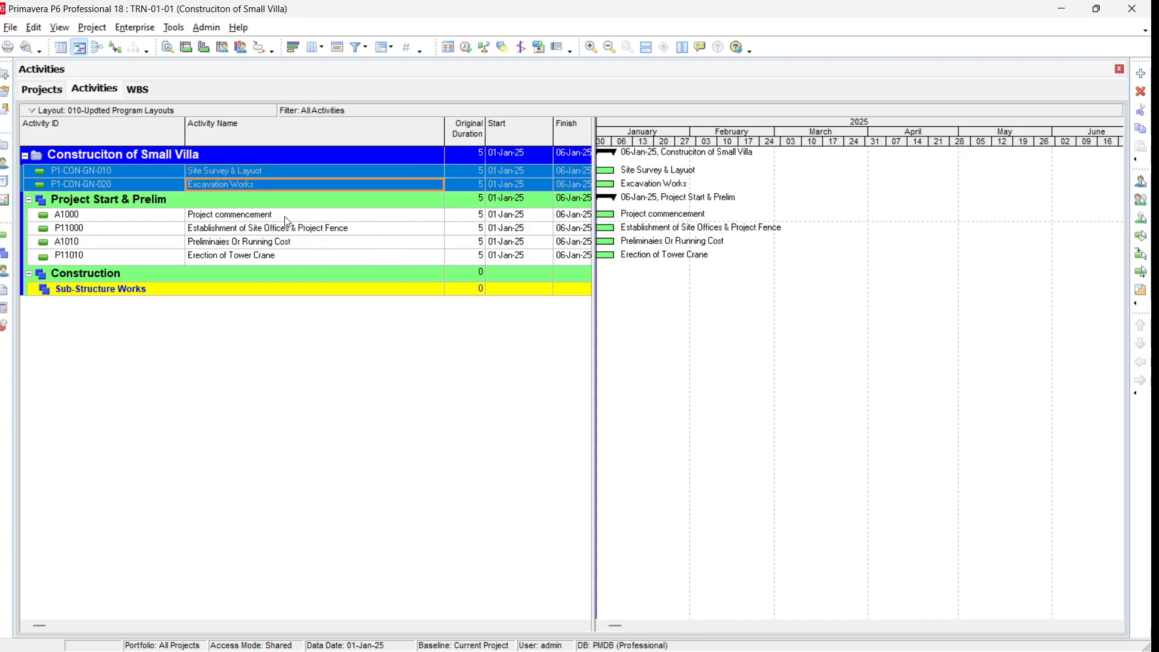
click(176, 293)
right_click(176, 292)
click(207, 351)
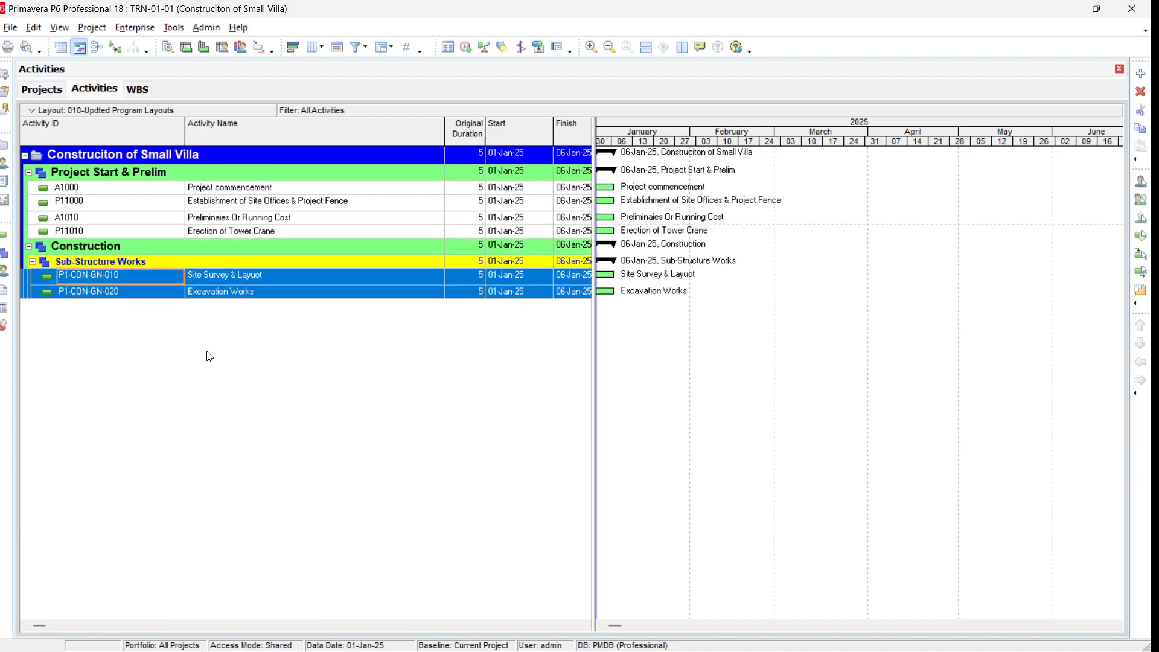
Step: Widen the activity table, narrow the Activity ID column, and show the activity Details pane below the table
drag(593, 342, 799, 347)
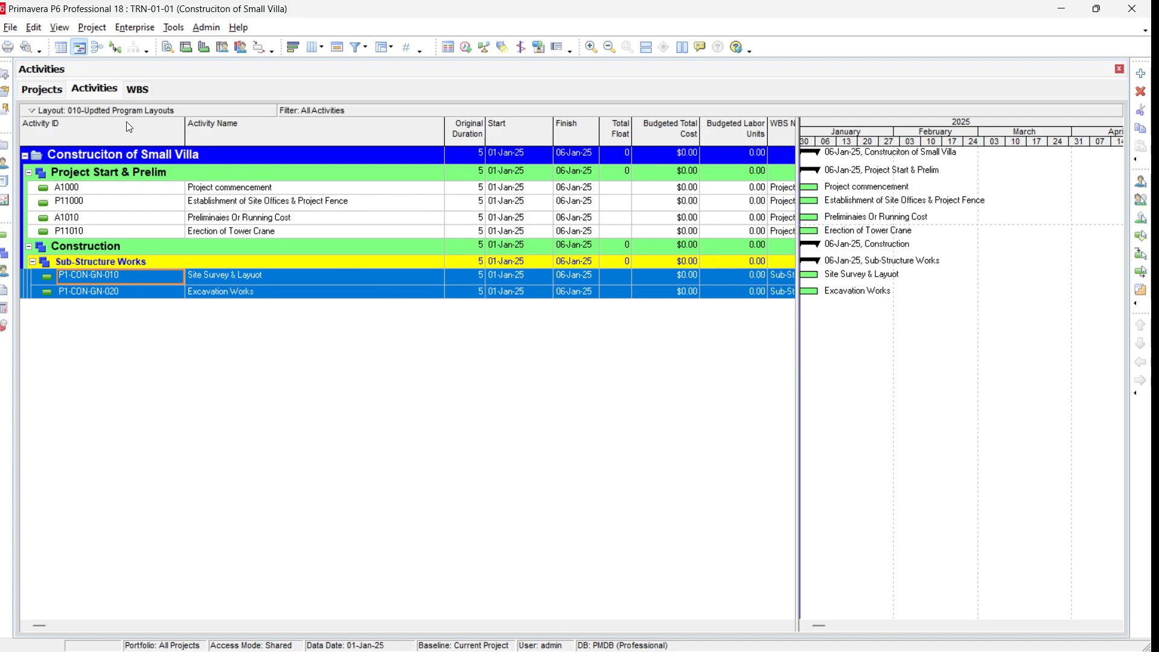
drag(143, 145, 123, 145)
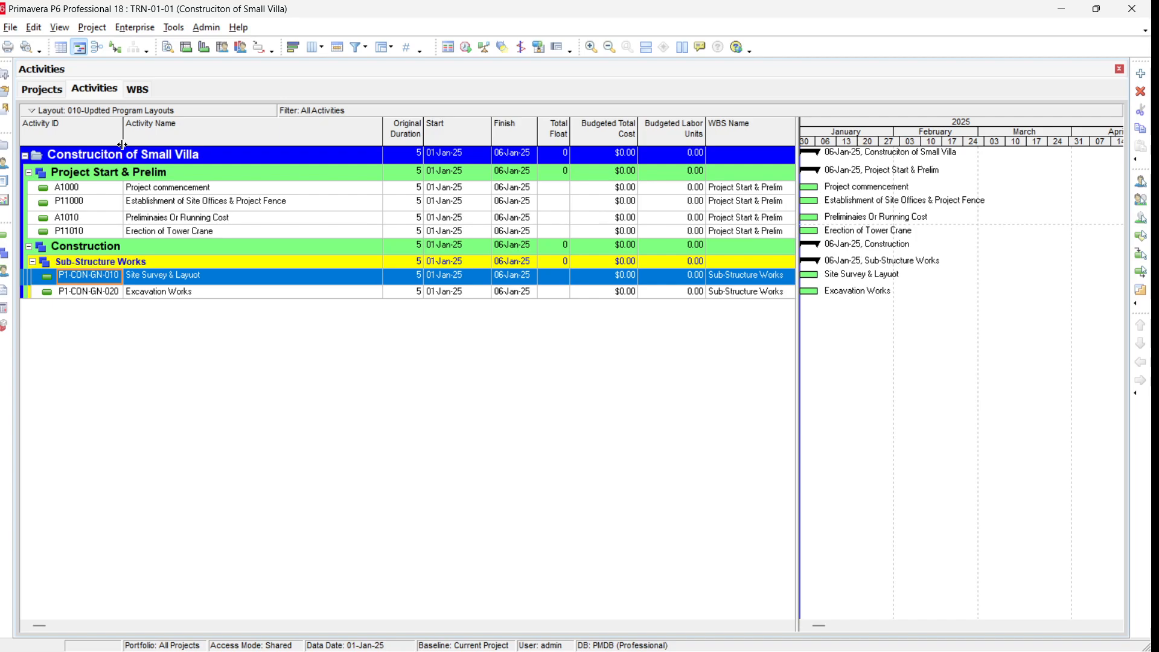
click(59, 27)
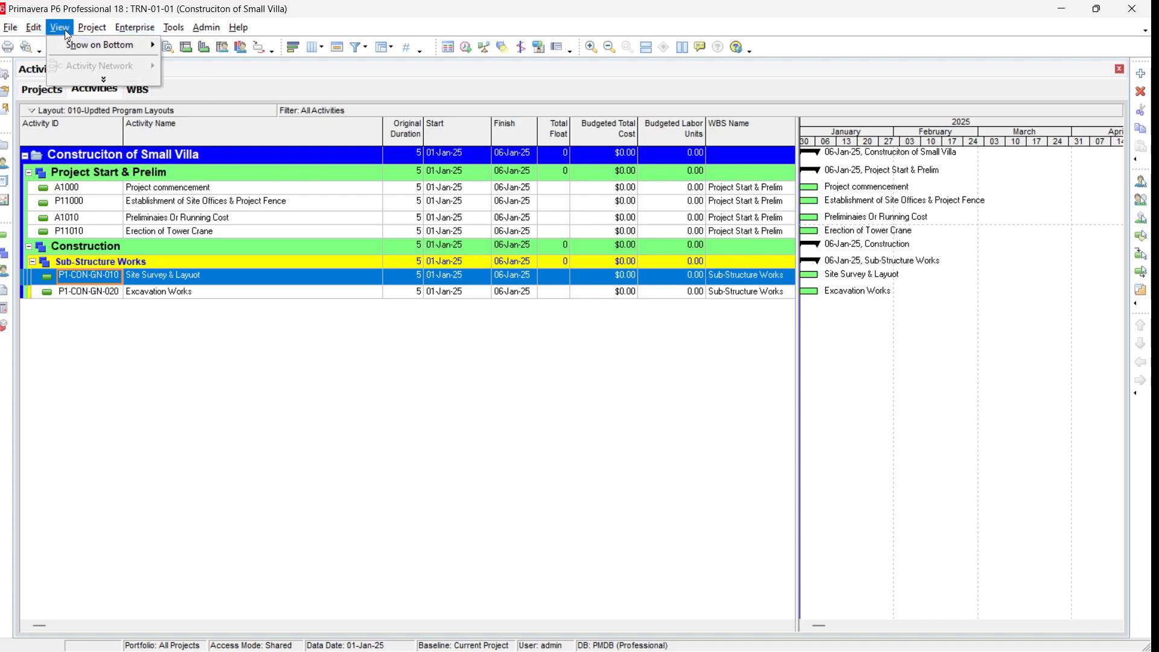
mouse_move(71, 45)
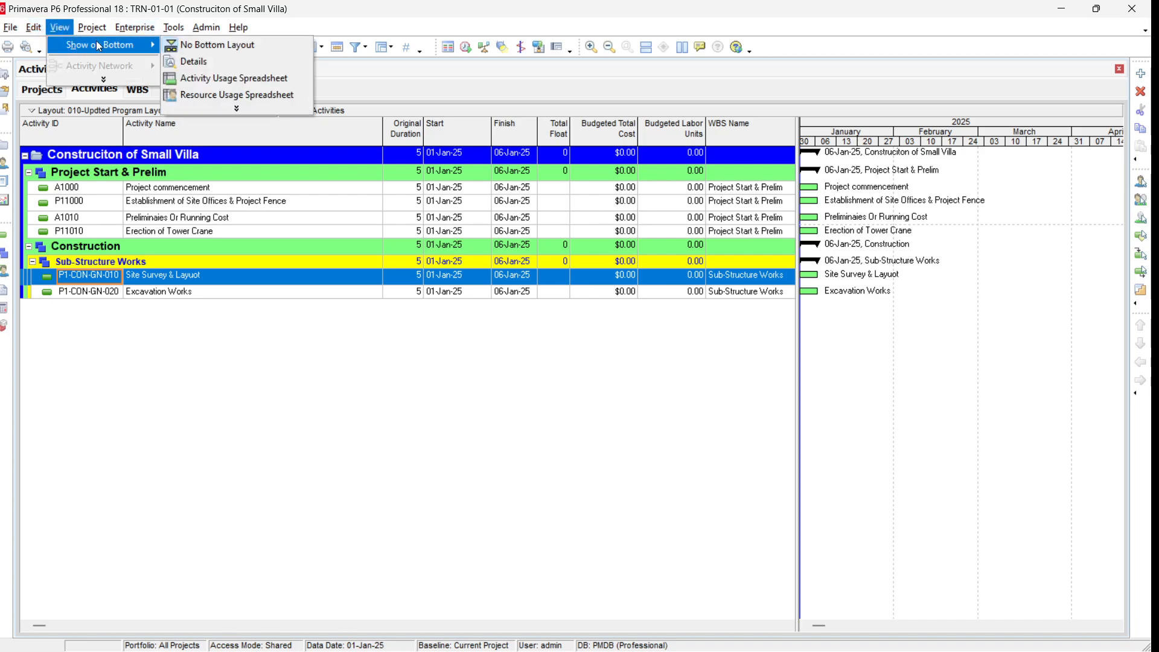
click(199, 67)
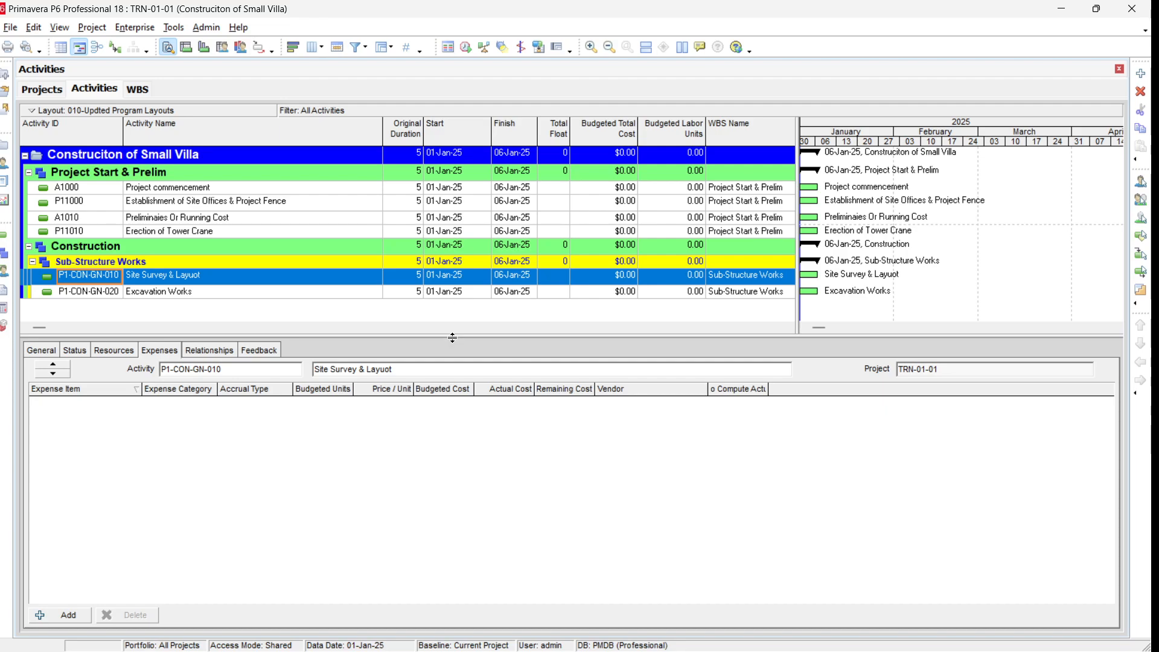
drag(453, 335, 445, 381)
Step: Review the selected activity's Relationships, General, Status, Resources and Expenses detail tabs
click(195, 396)
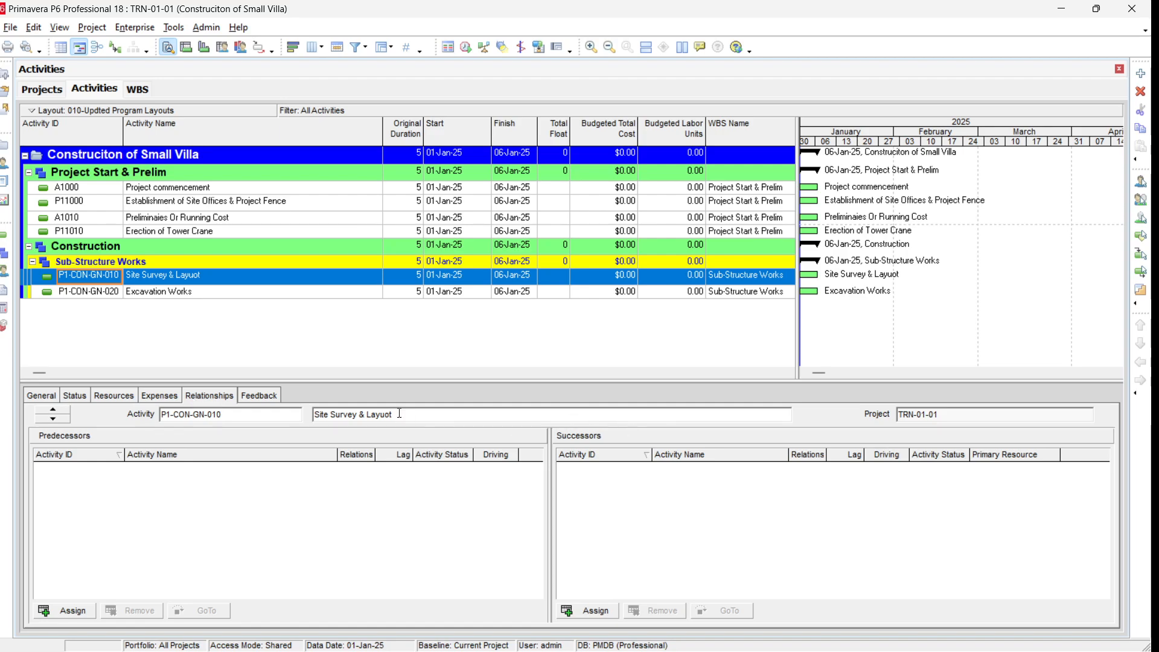
click(46, 401)
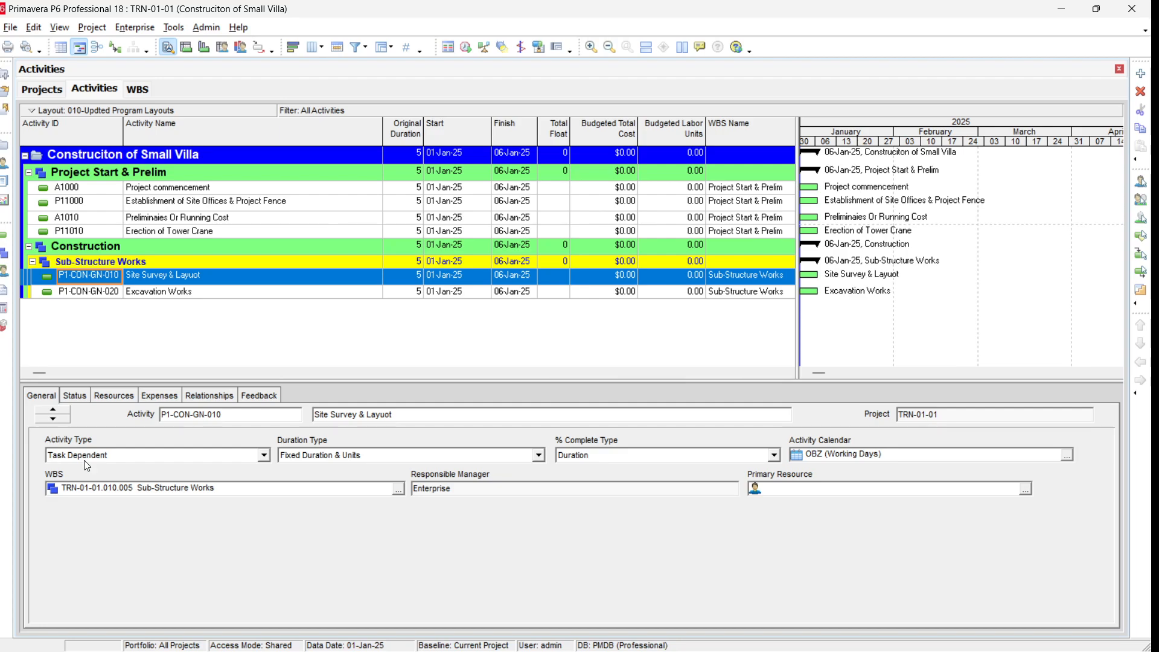
click(75, 395)
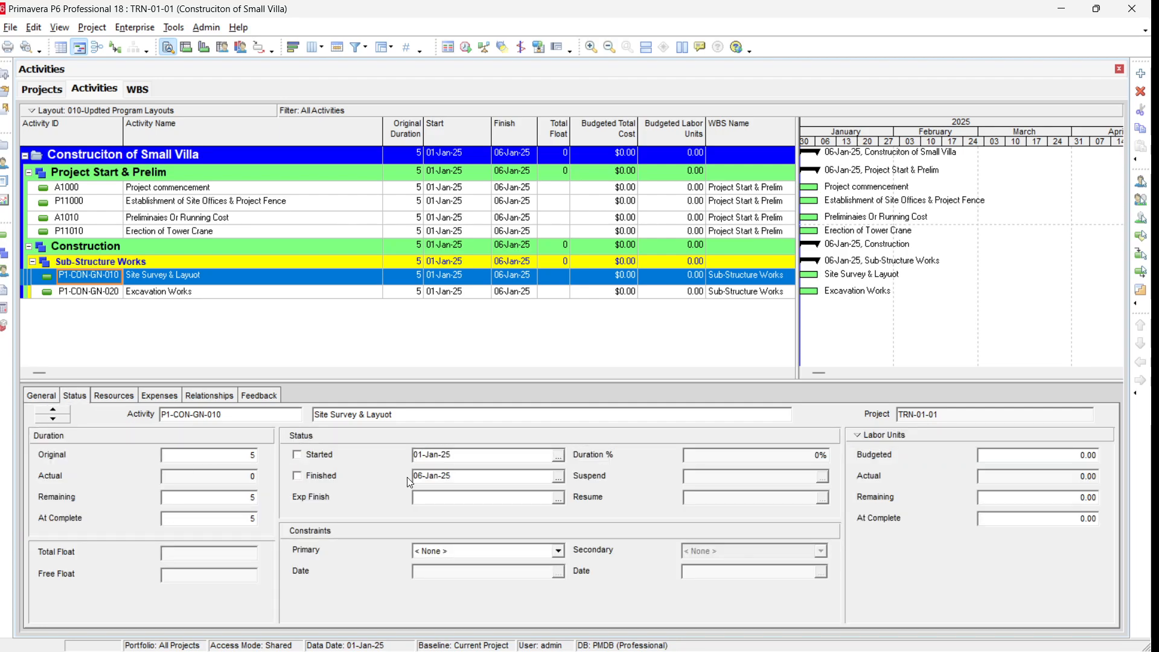
click(115, 396)
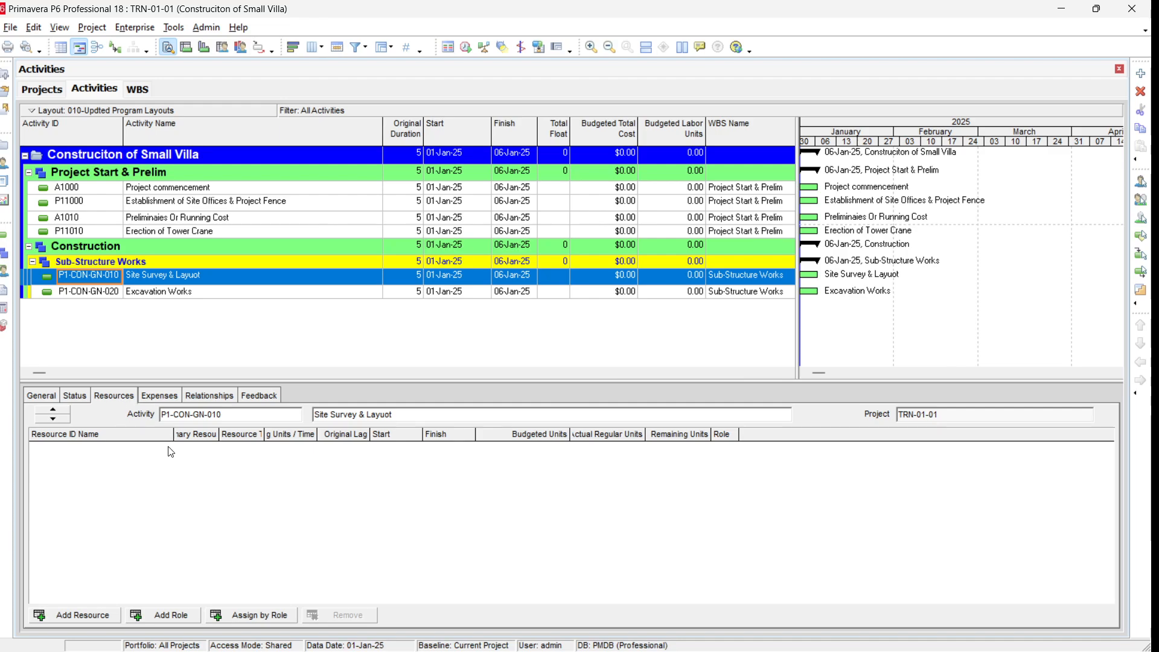
click(166, 397)
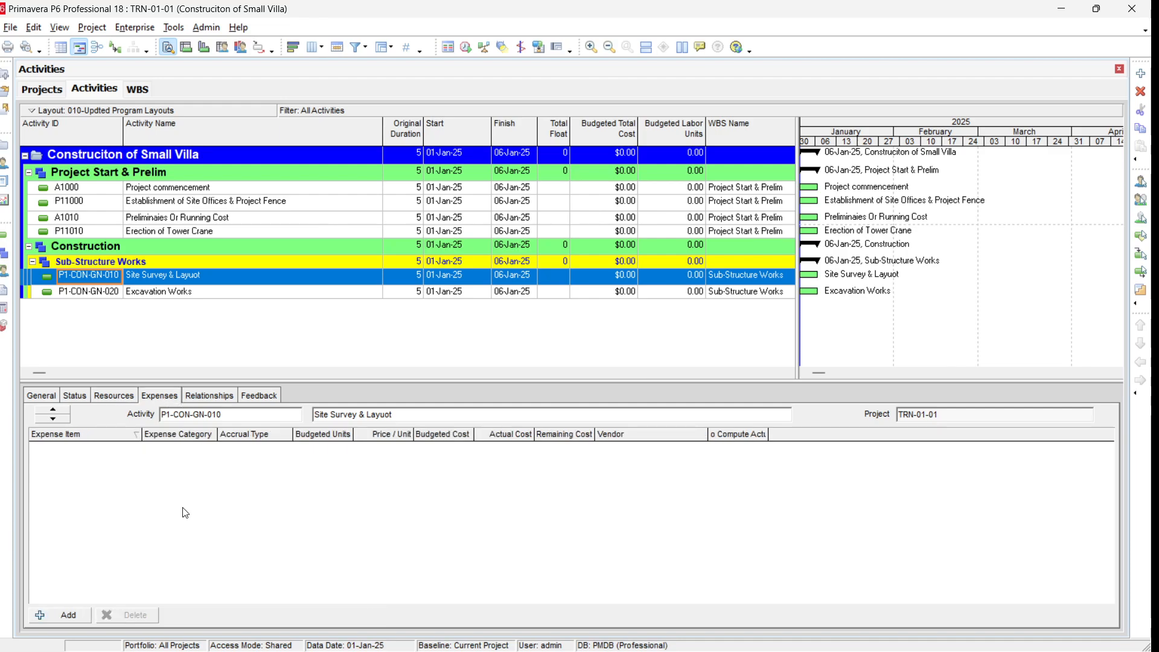
click(222, 403)
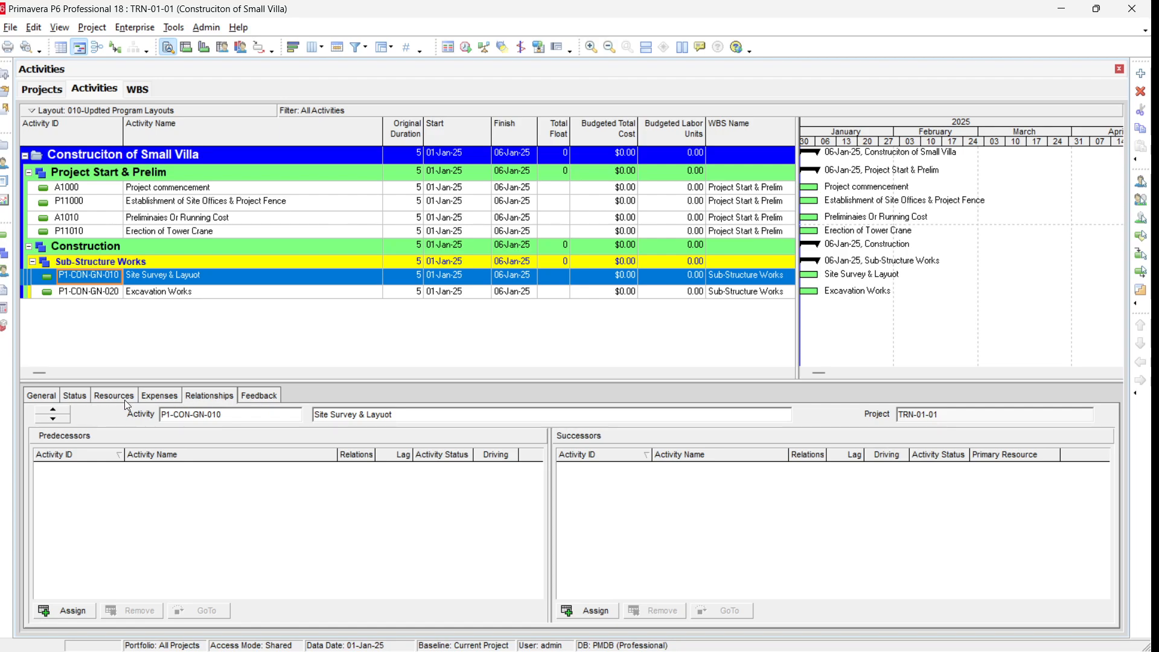
Step: Open the activity details tab customization, browse the available tabs, and cancel without changes
right_click(217, 399)
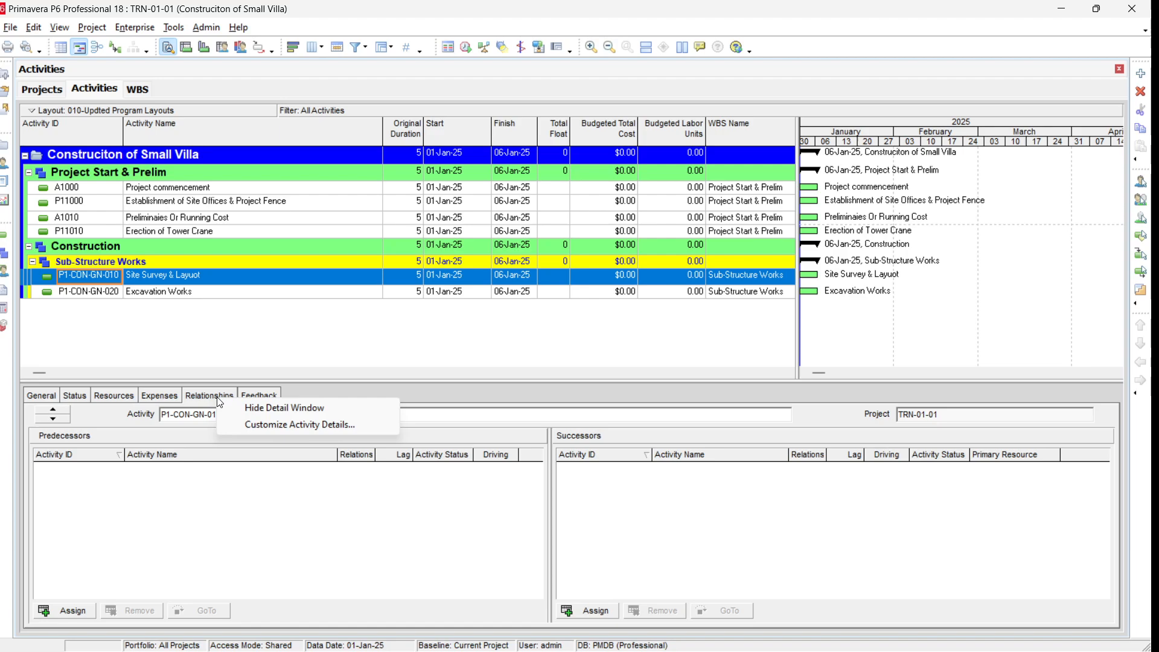
click(283, 430)
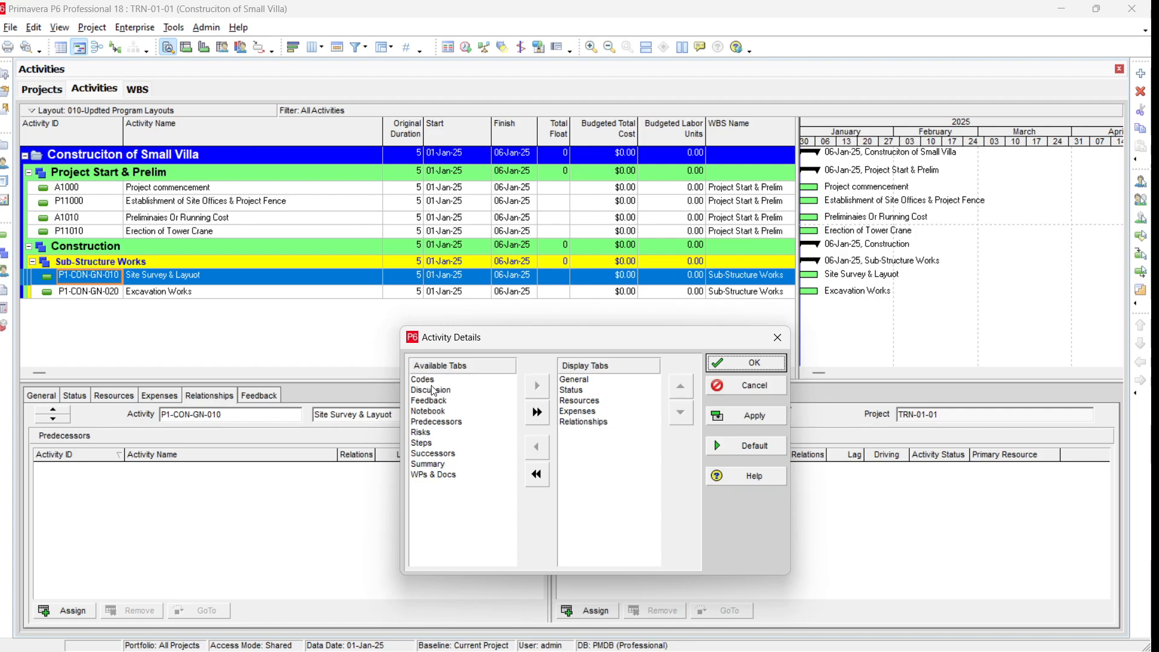
click(435, 422)
click(430, 456)
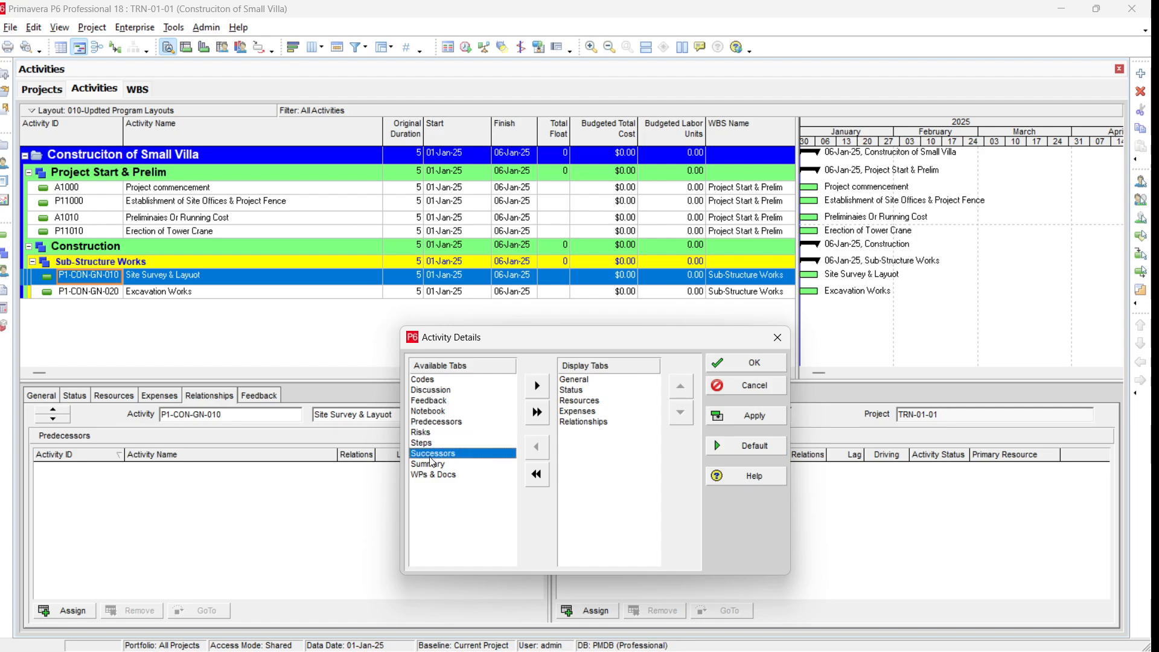
click(762, 391)
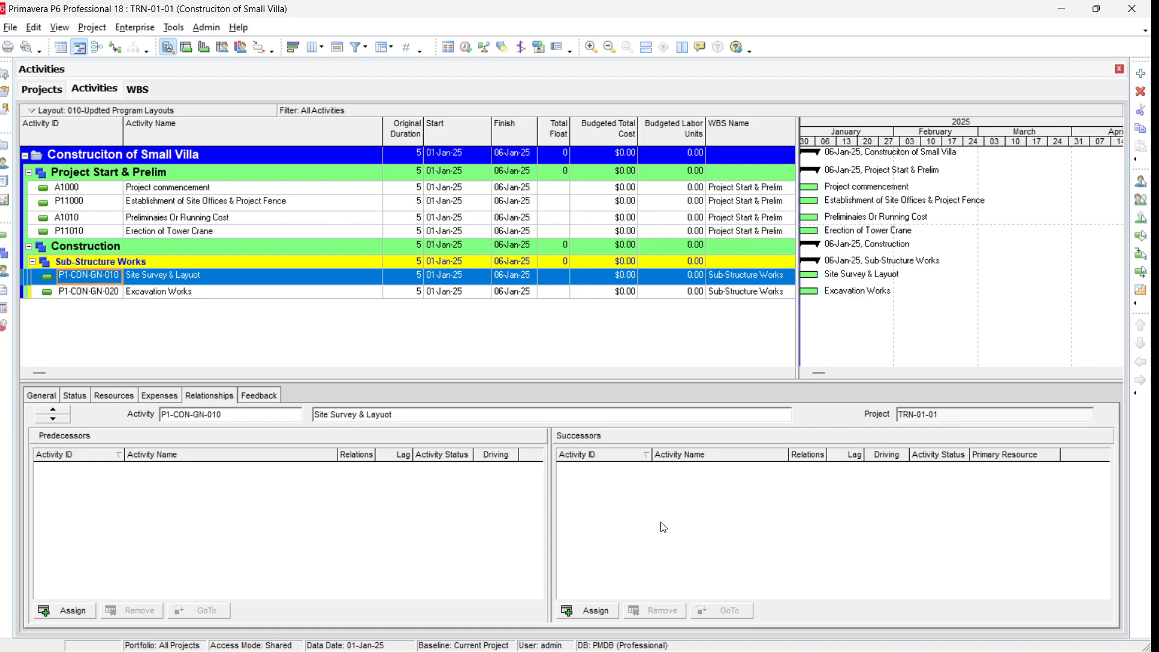
Step: Assign activity P11000 as the successor of A1000 in its relationships
click(265, 192)
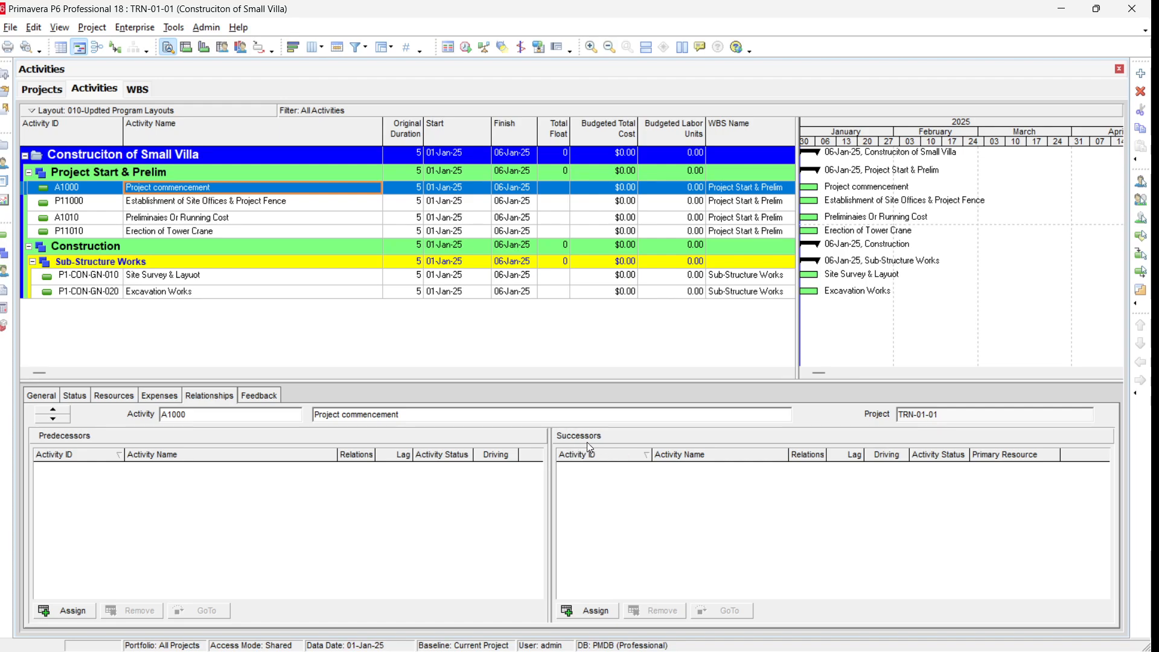
click(594, 616)
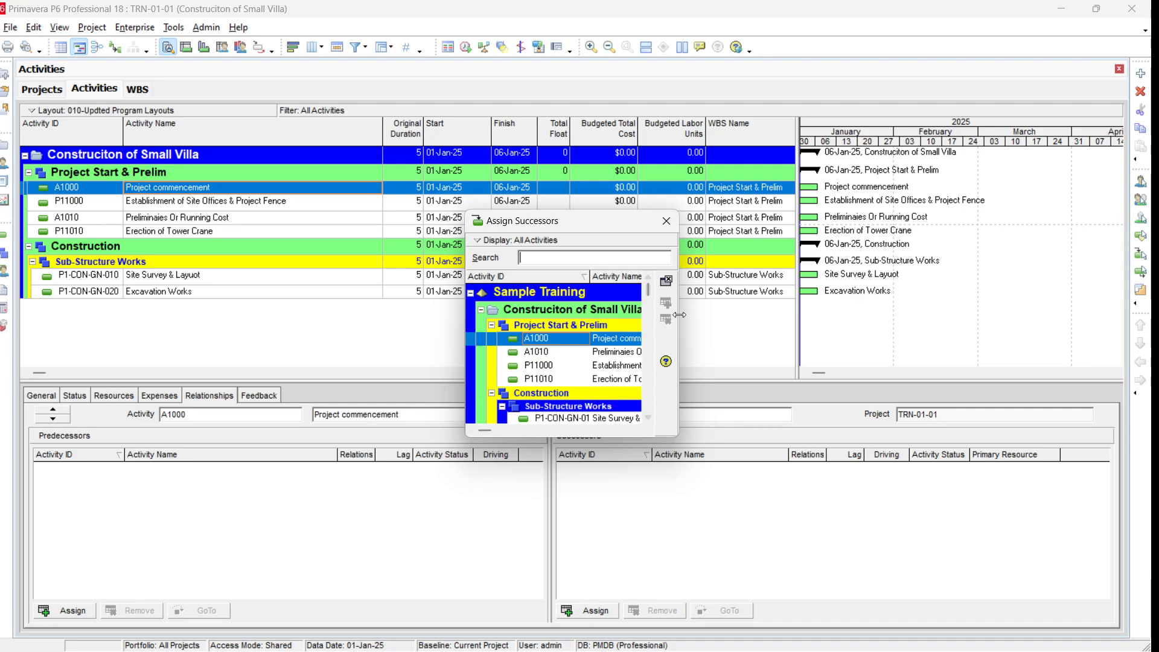
drag(681, 320, 959, 320)
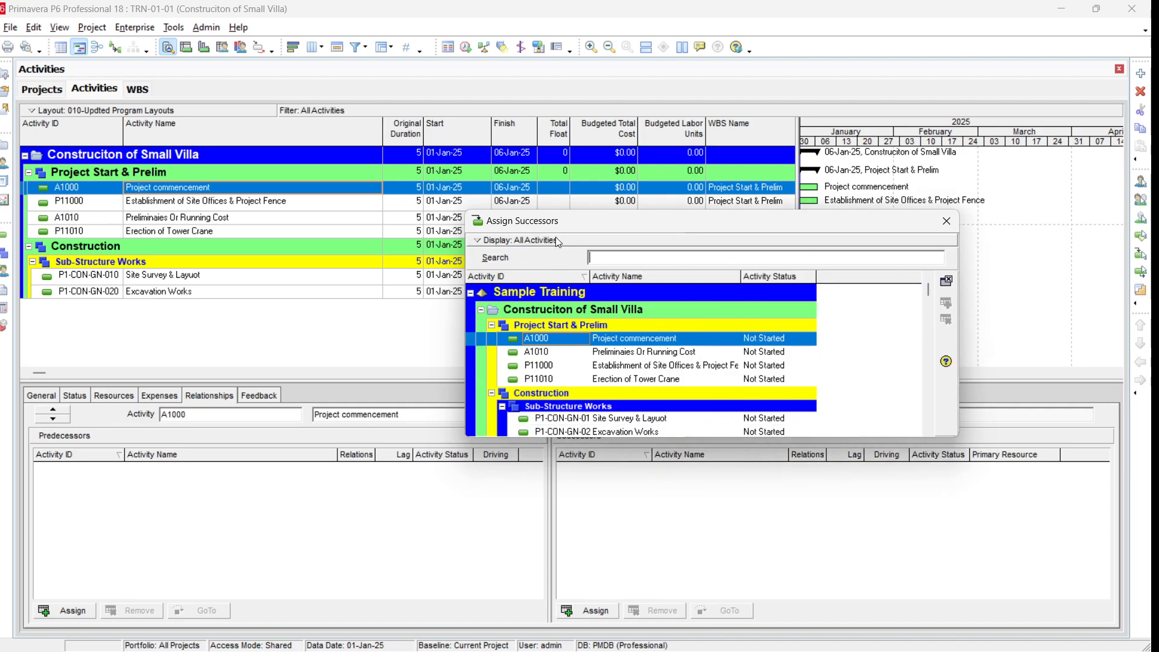
drag(629, 229, 626, 200)
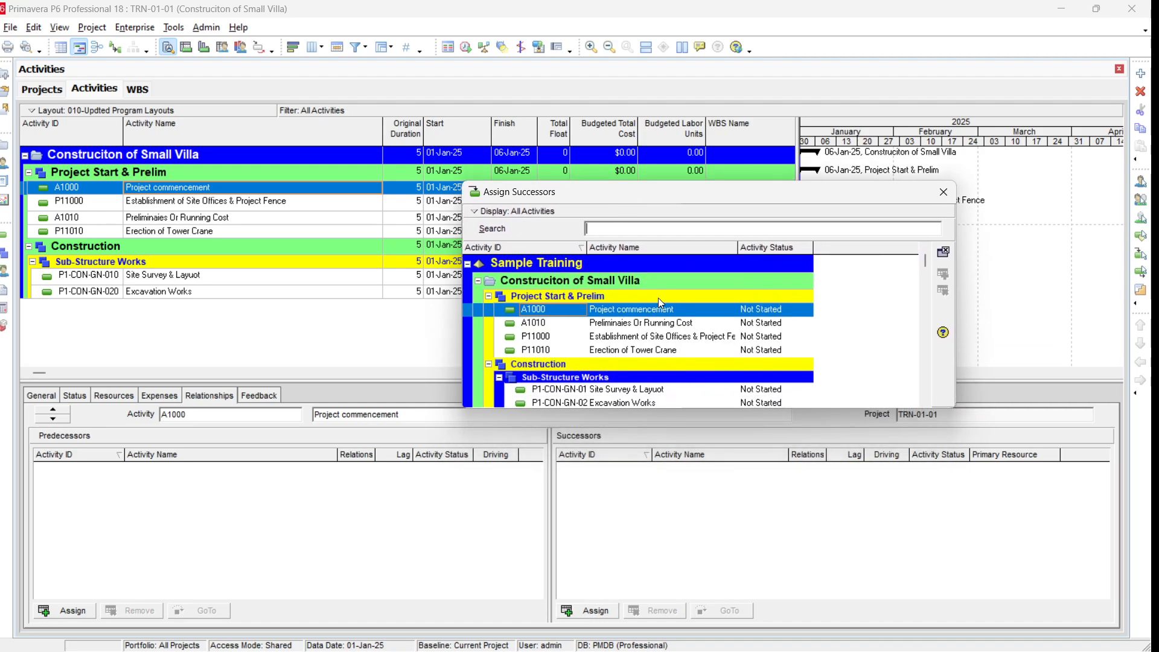
click(645, 337)
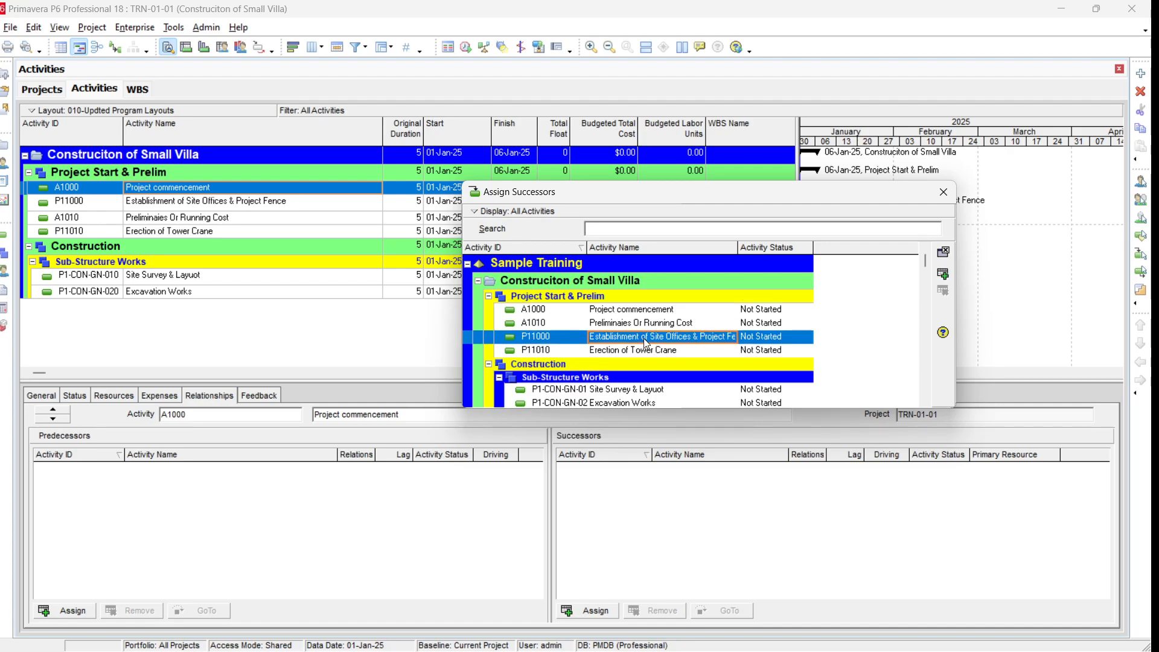
click(944, 274)
key(Escape)
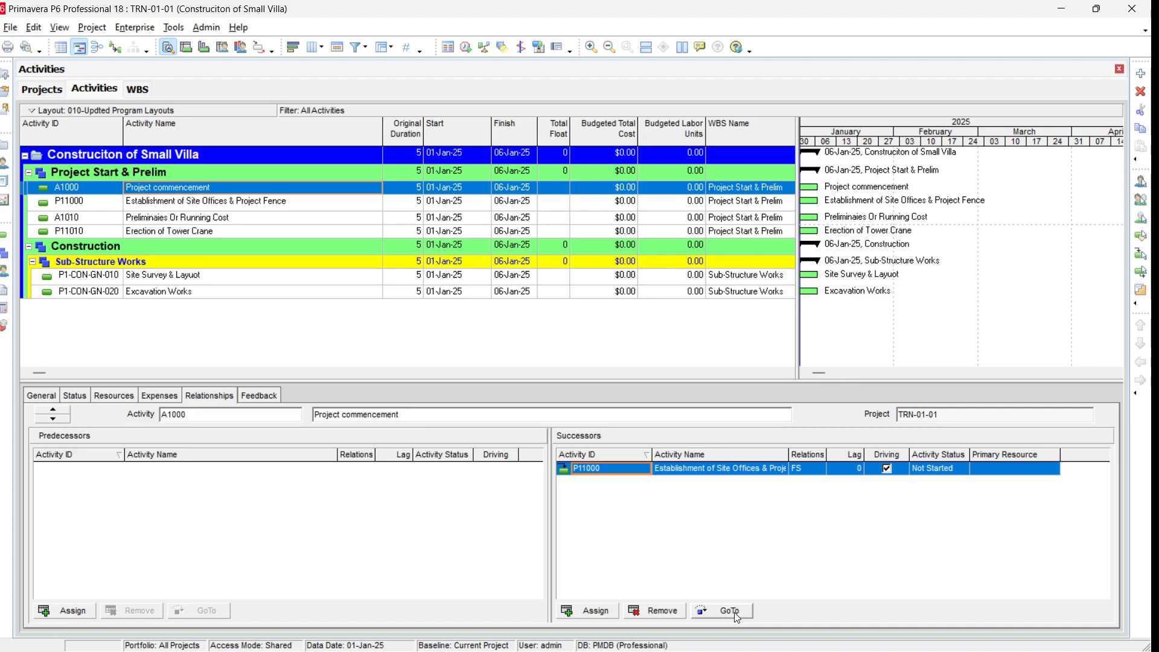
Step: Go to activity P11000 and assign A1010 as its successor
click(734, 612)
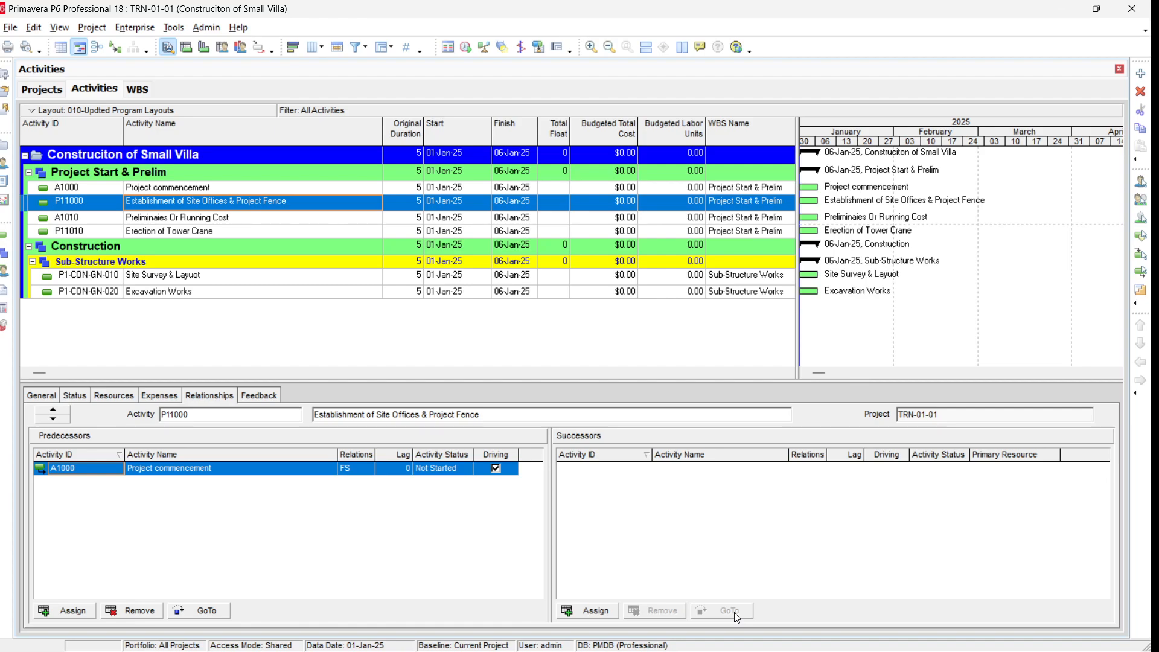
click(595, 611)
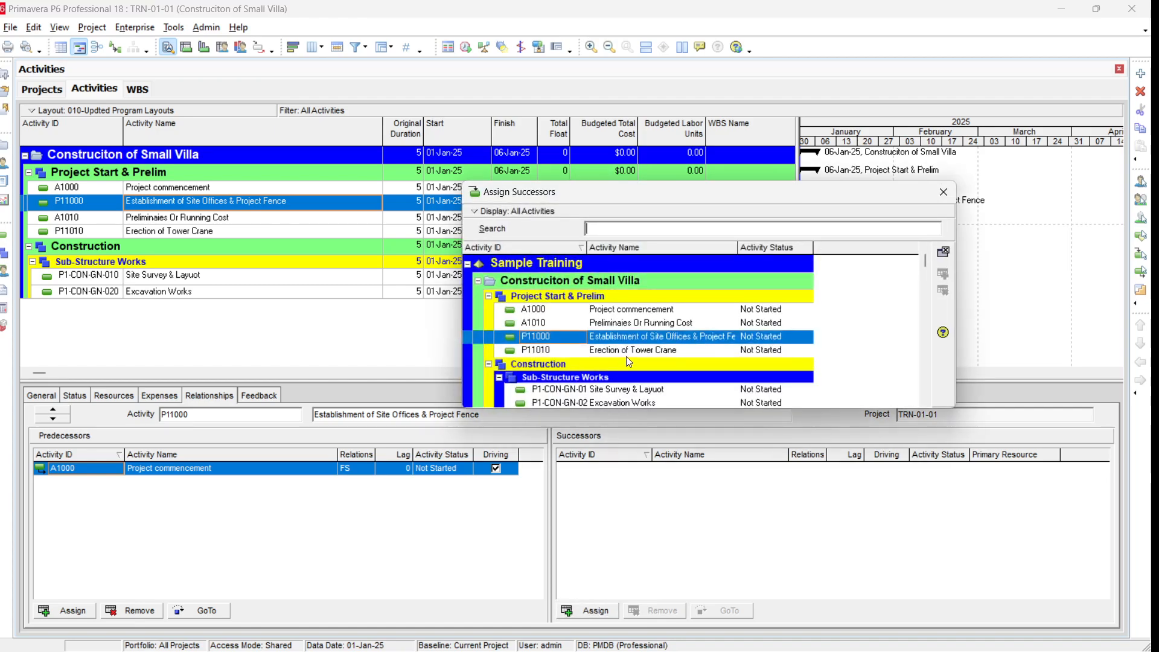
click(628, 331)
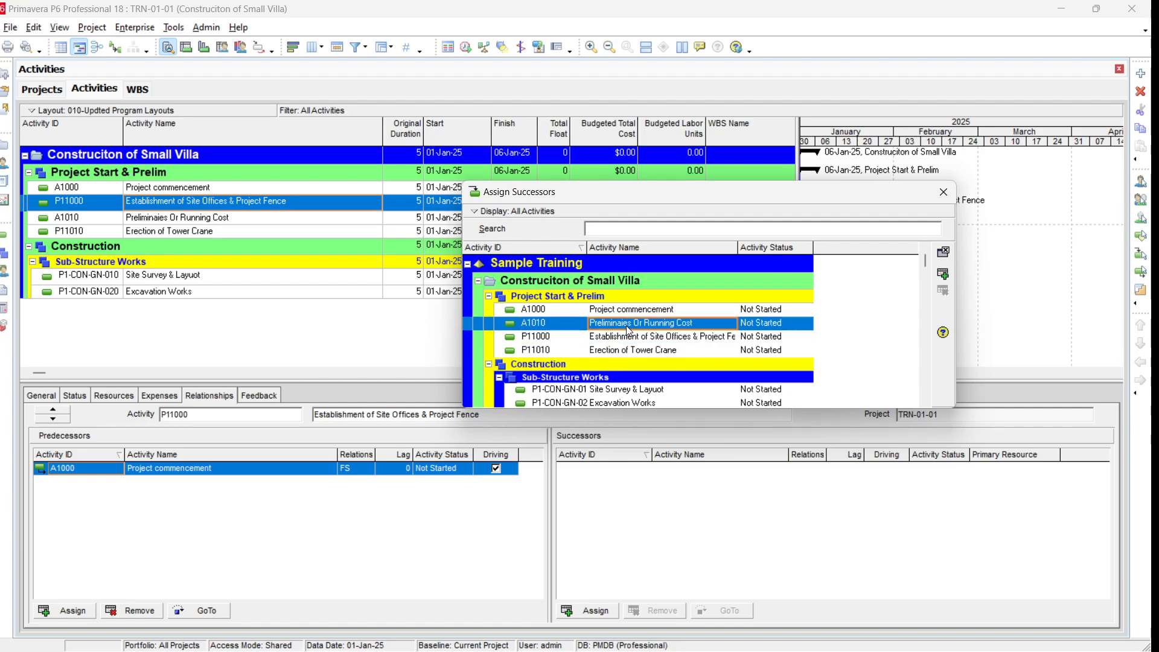
click(943, 274)
click(942, 256)
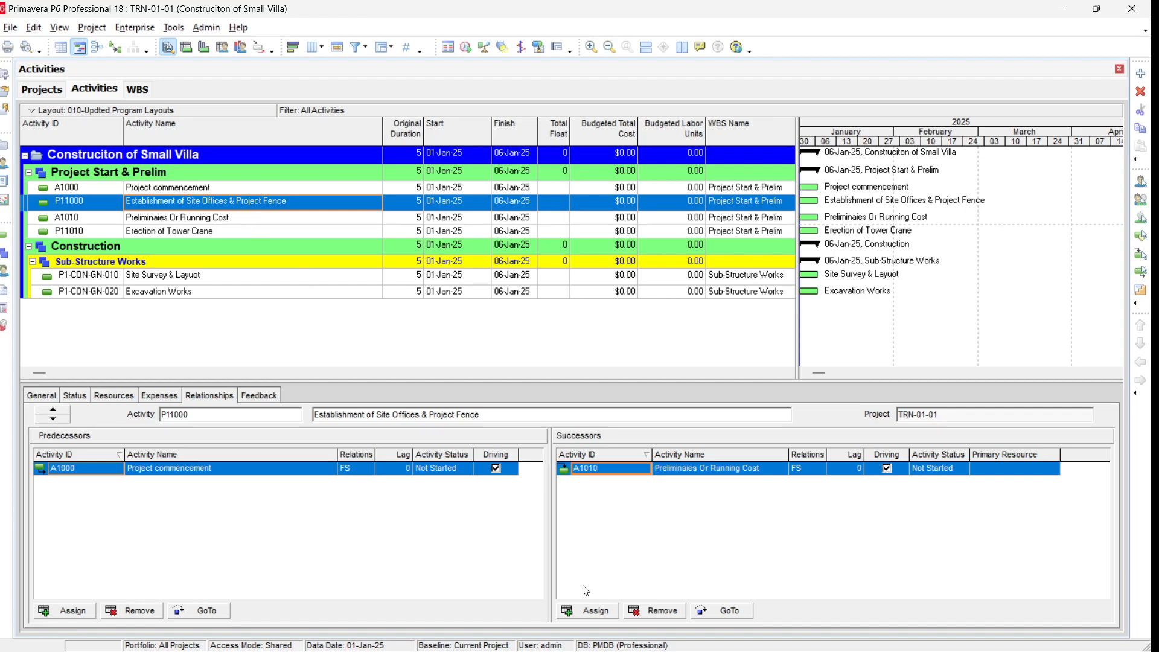
Step: Add P11010 and P1-CON-GN-010 as further successors of P11000, then go to P1-CON-GN-010
click(595, 612)
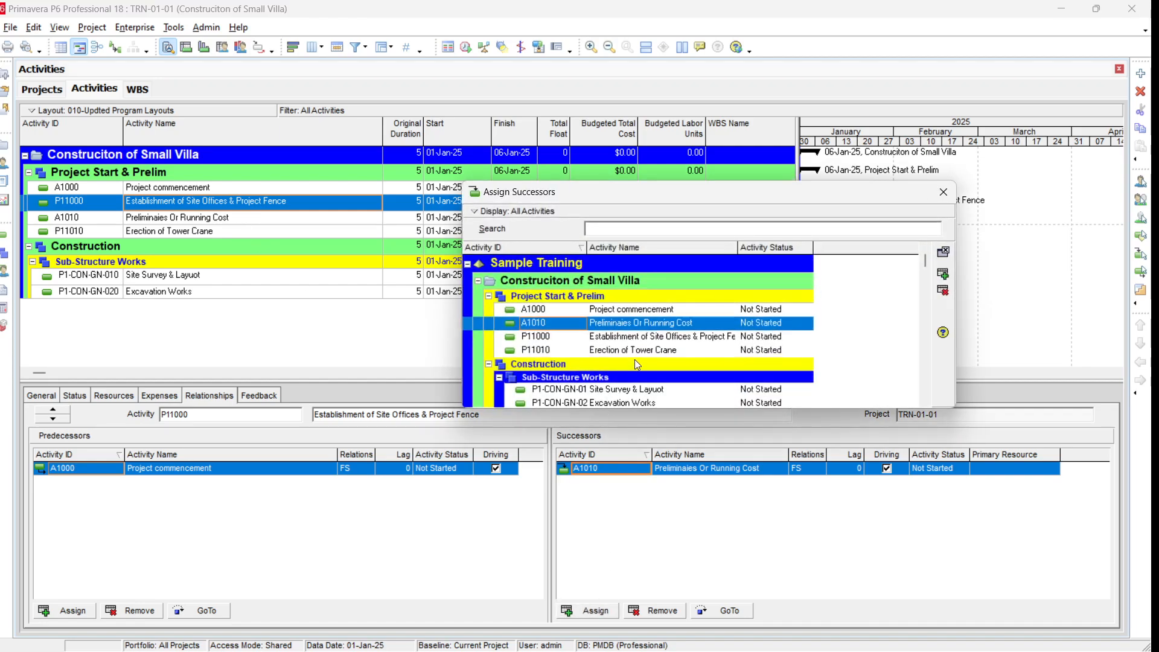
click(695, 350)
click(944, 253)
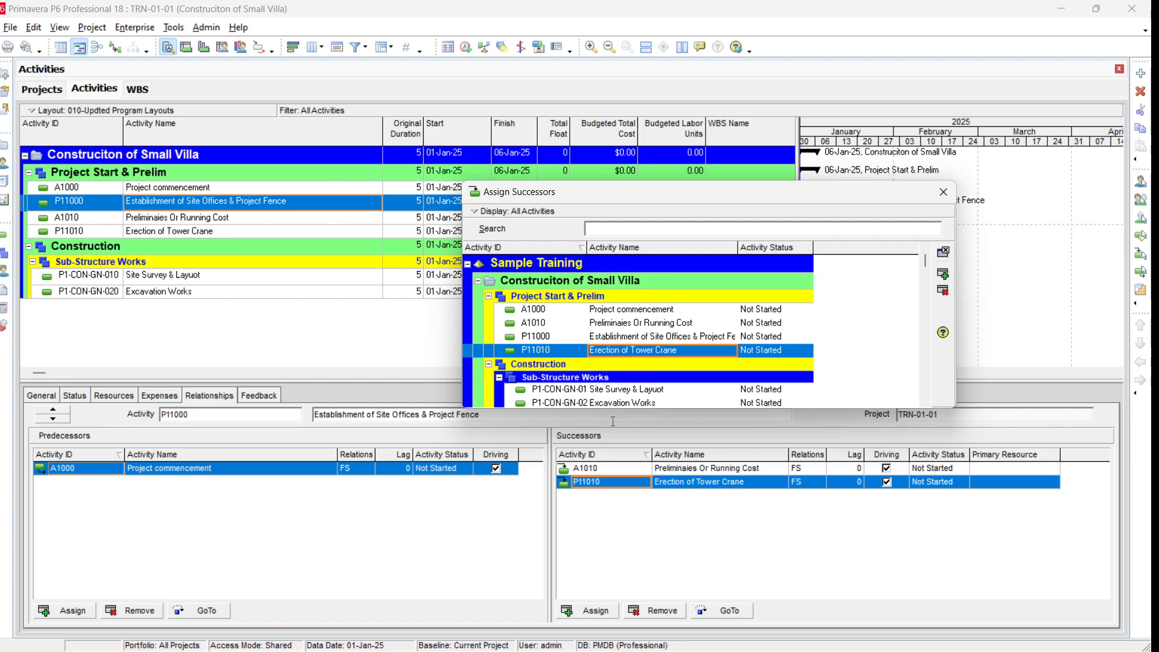
click(633, 390)
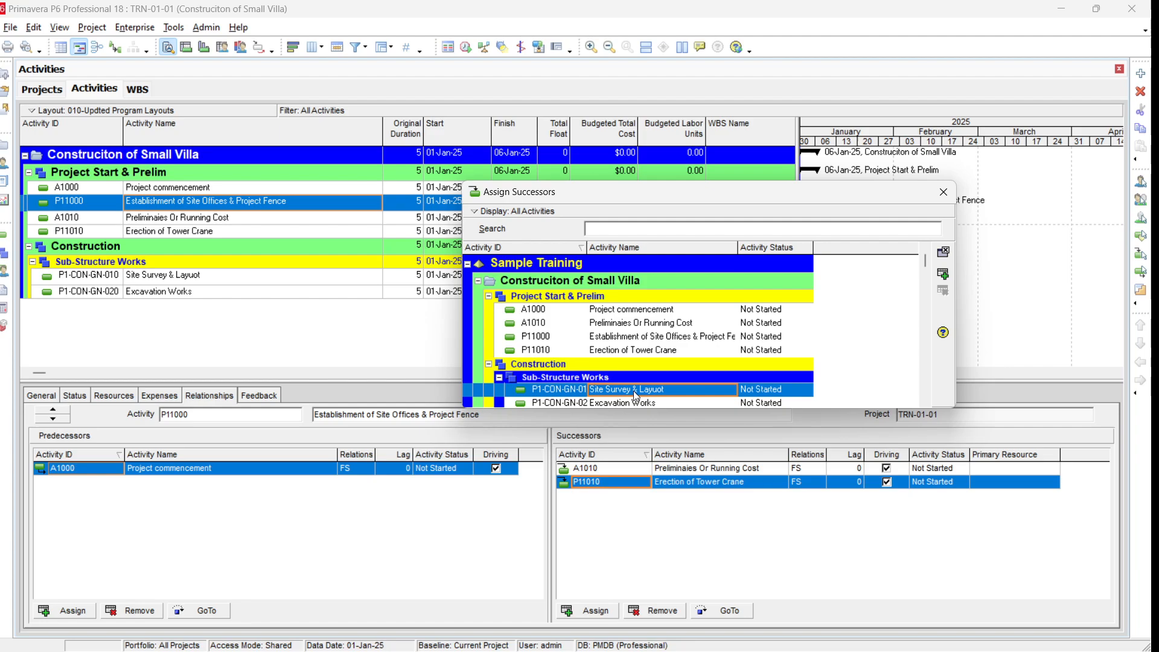
click(944, 275)
click(944, 251)
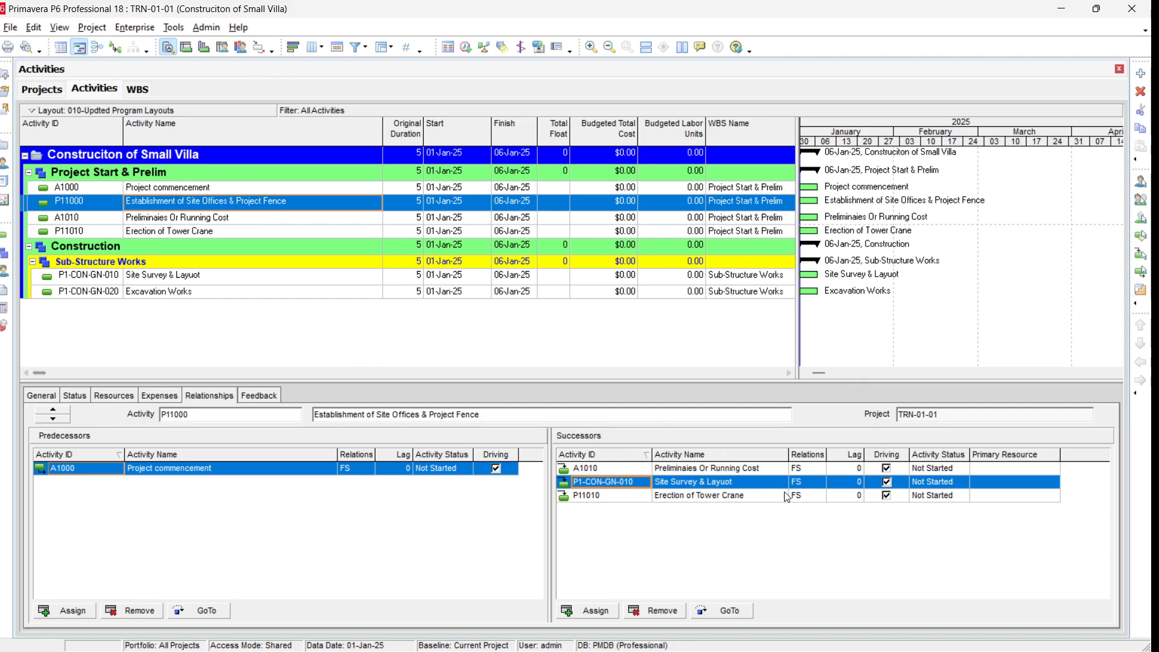
click(739, 610)
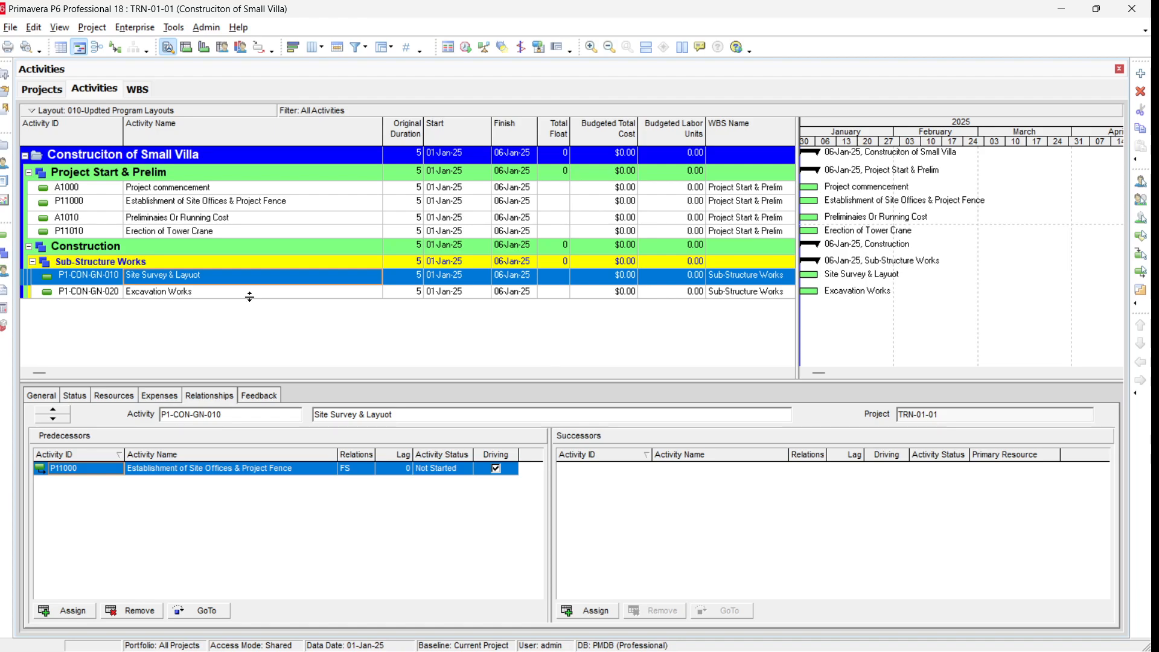
Step: Copy and paste the Excavation Works activity with all copy options, renumbering IDs by increment 10 and suppressing that dialog
click(250, 294)
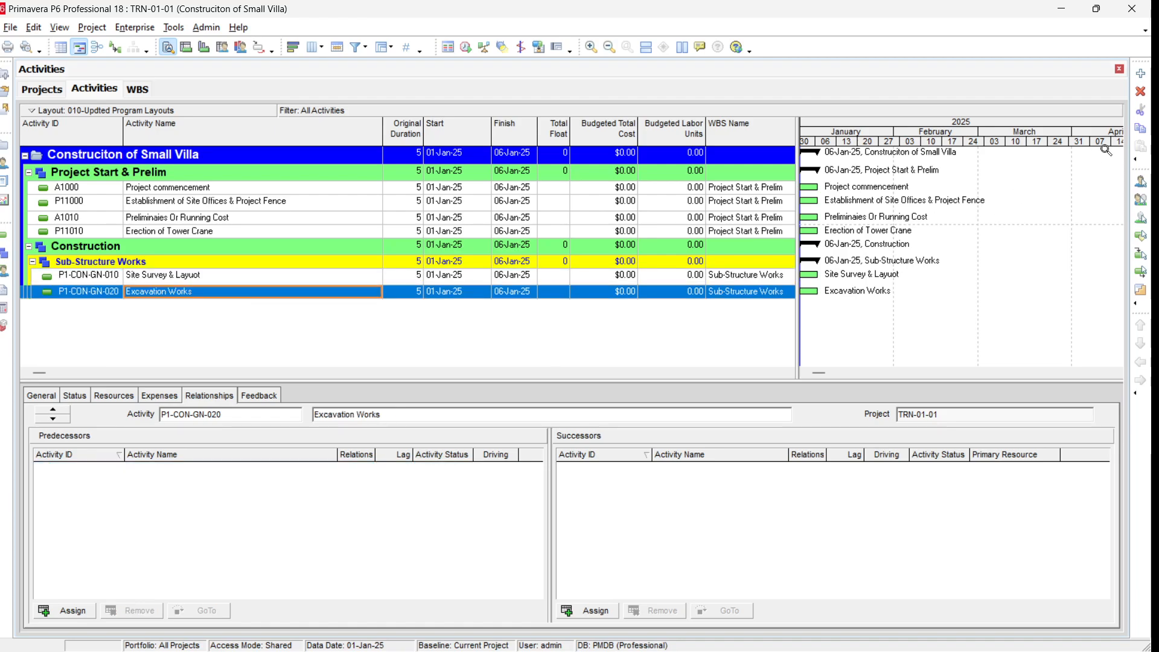
click(1140, 129)
click(1141, 146)
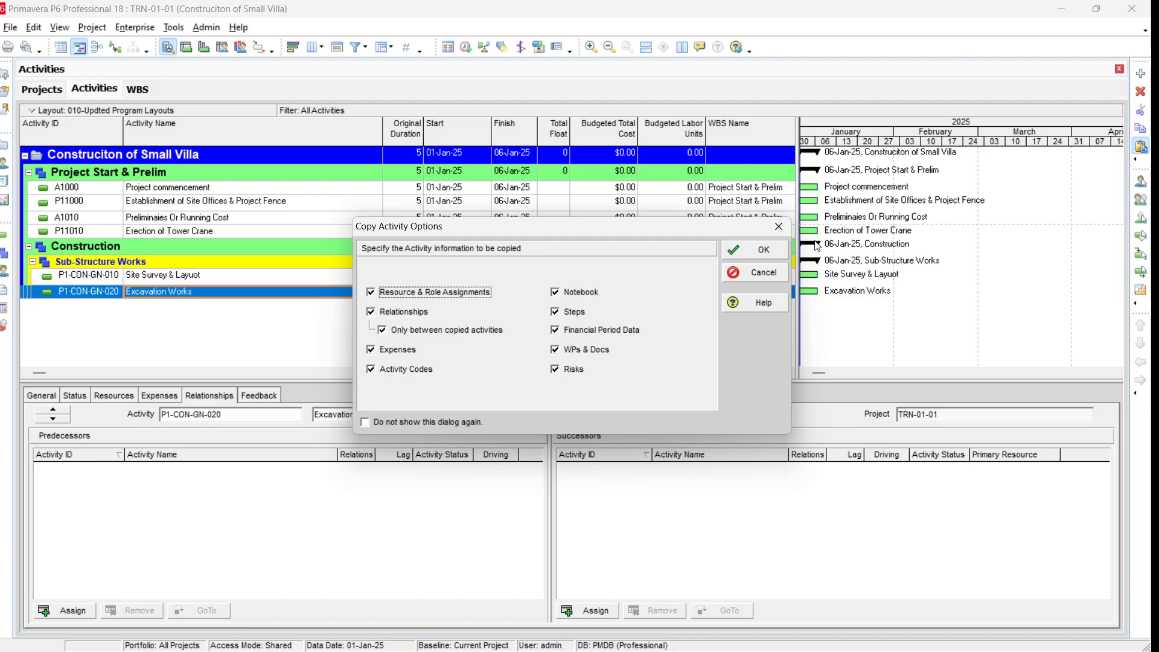
click(768, 249)
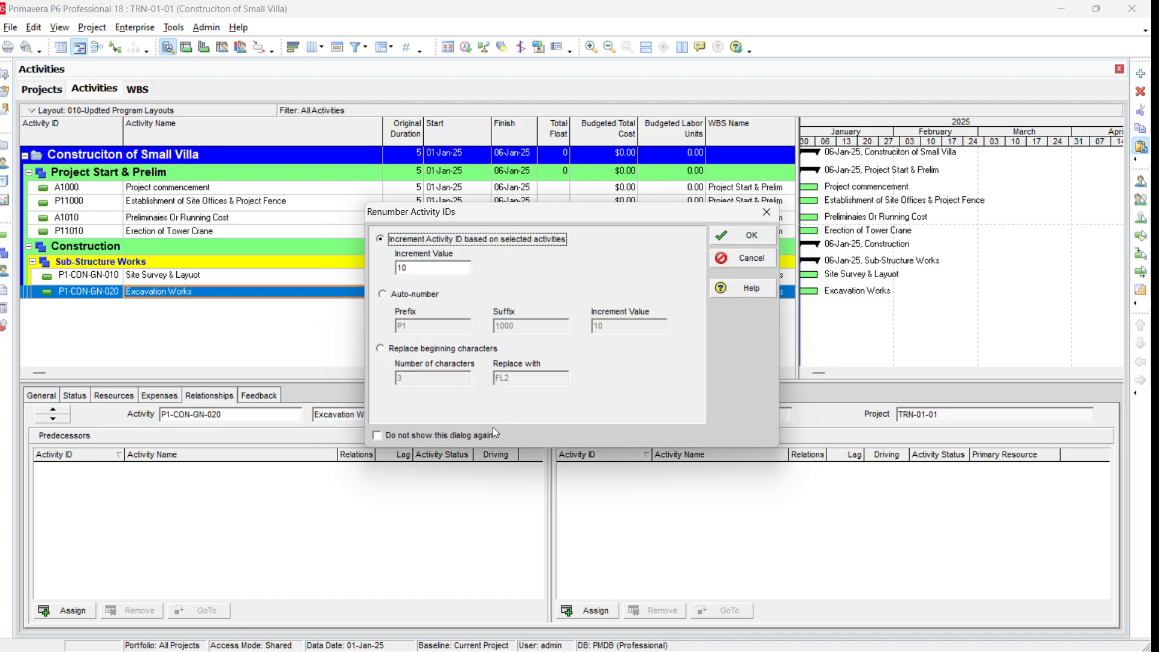
click(454, 436)
click(601, 357)
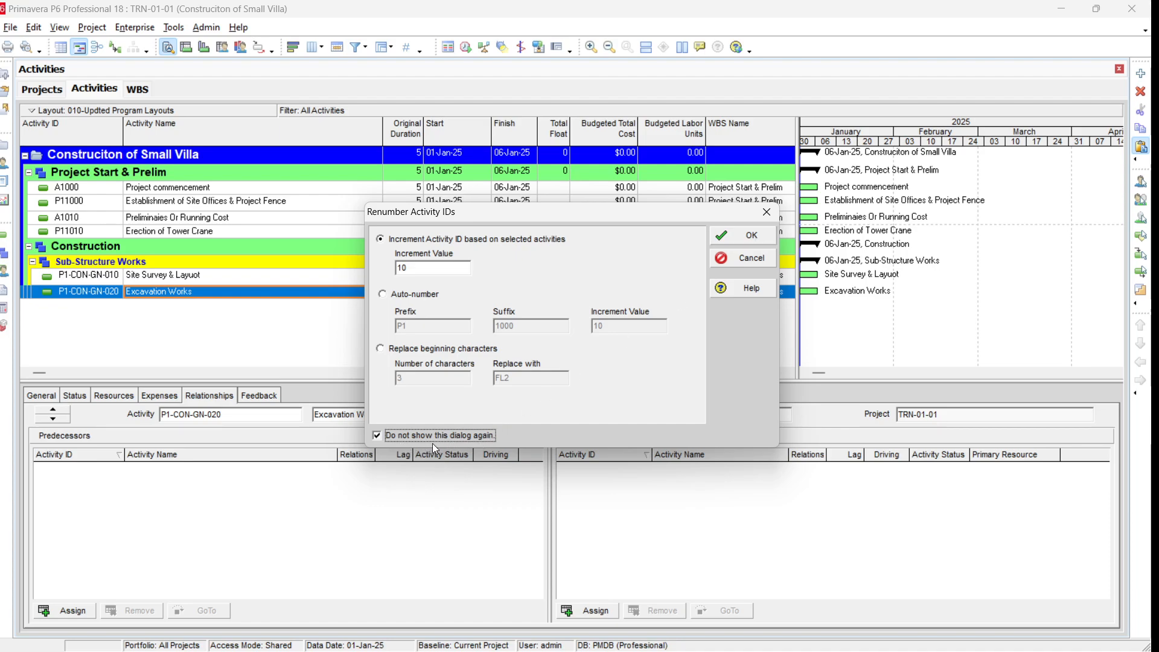
click(752, 237)
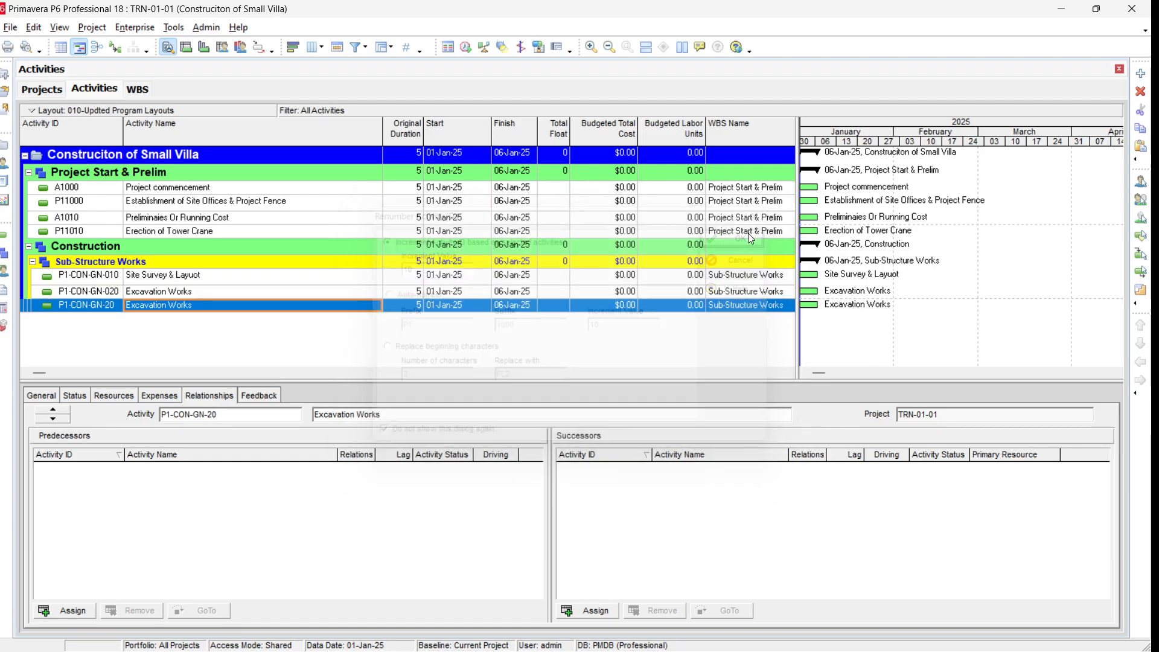
Step: Change the pasted activity's ID to P1-CON-GN-030
click(110, 306)
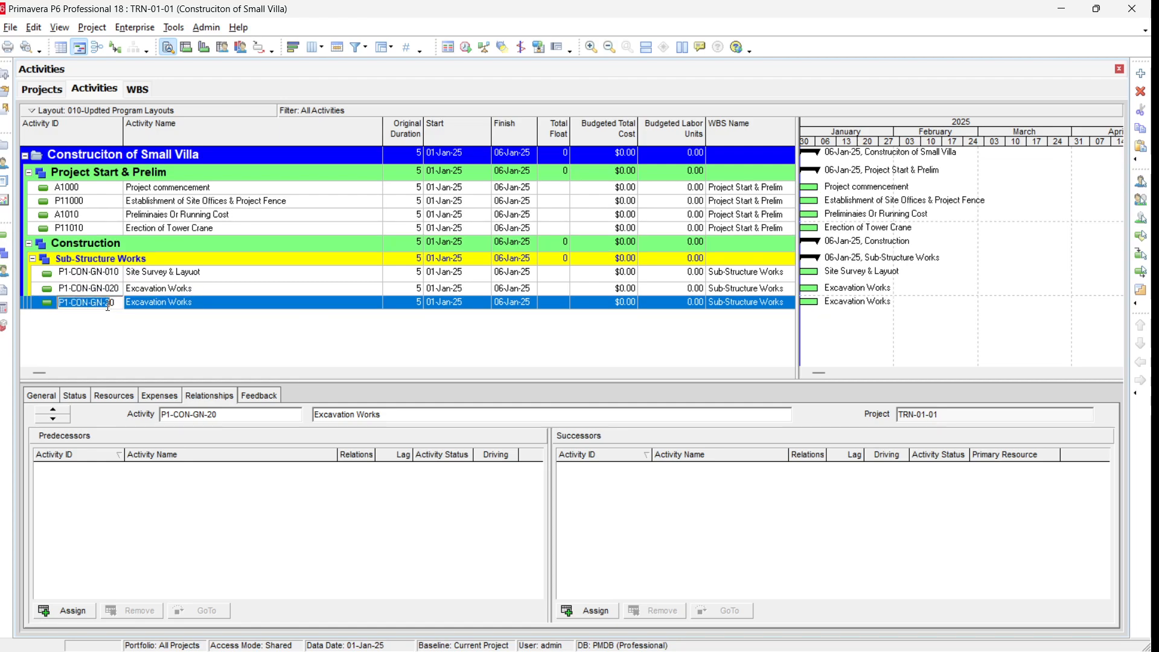
drag(110, 305, 163, 305)
key(BackSpace)
key(BackSpace)
text(030)
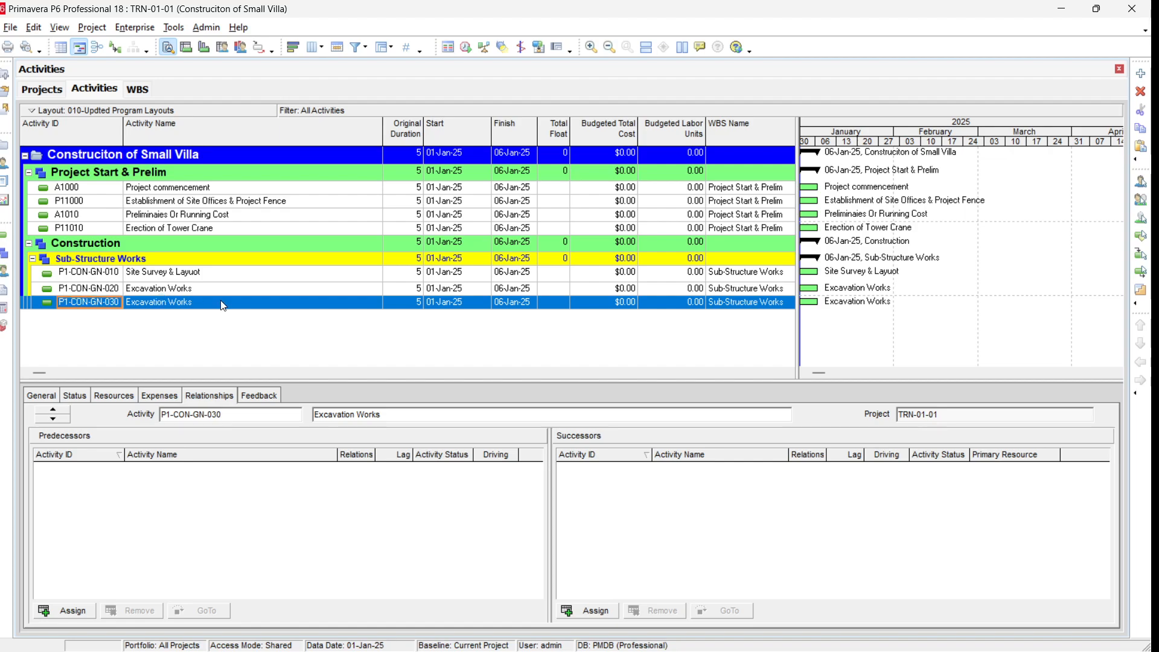
Step: Rename the pasted activity to PCC for Foundation
click(226, 305)
click(225, 302)
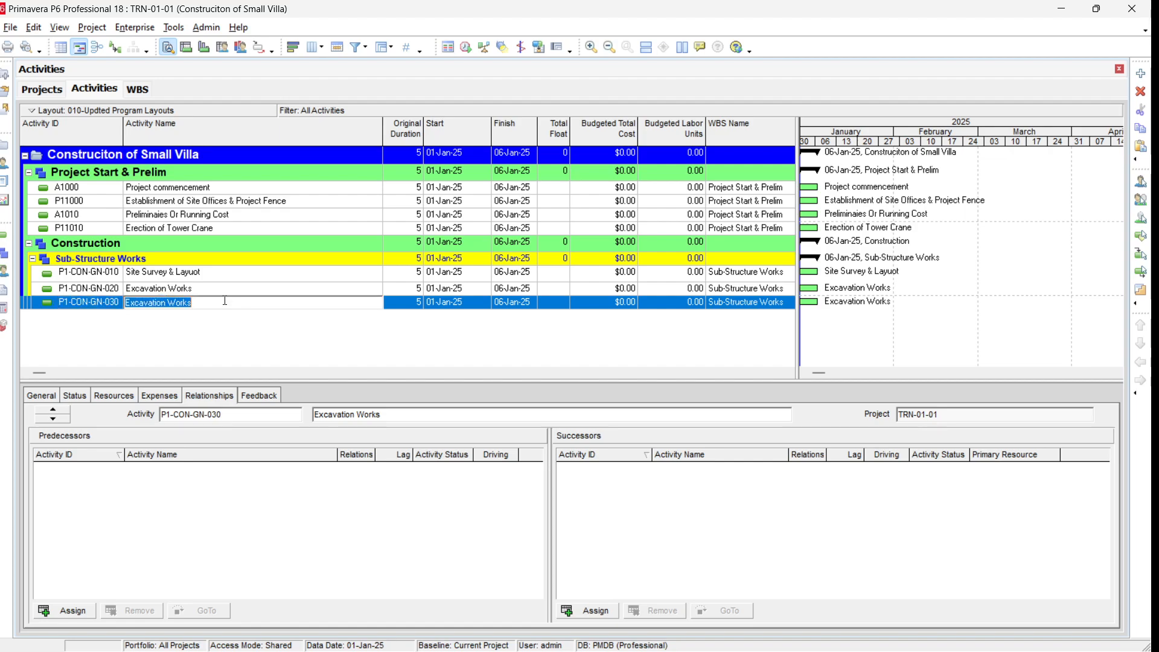
text(PCC for)
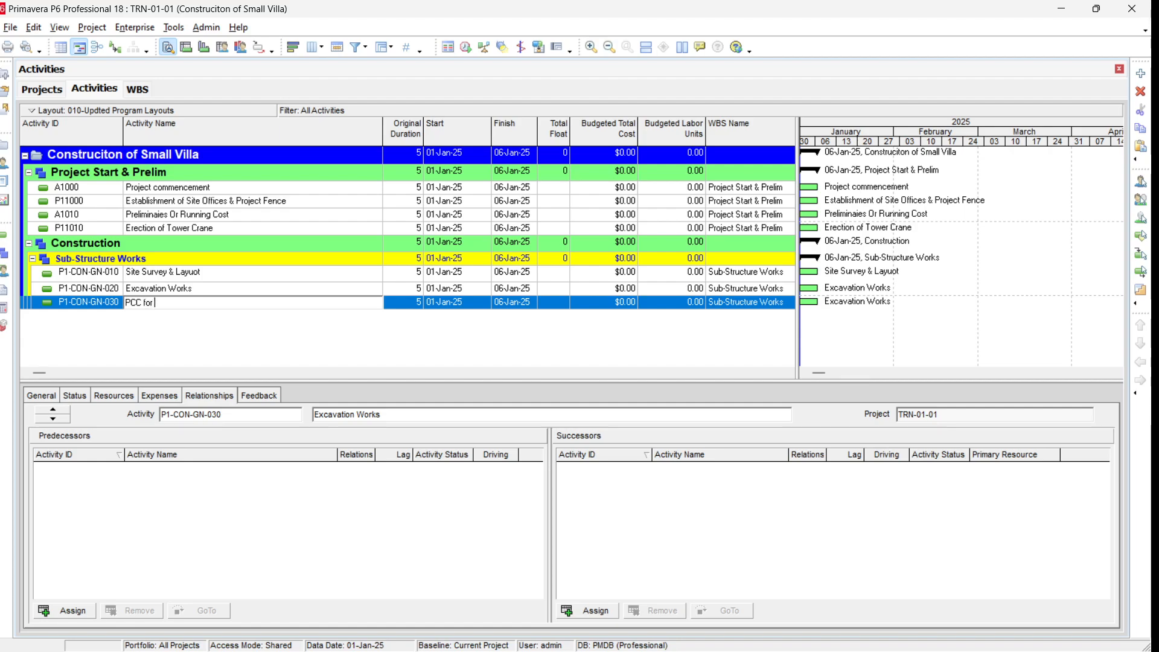
text( Foundation)
key(Return)
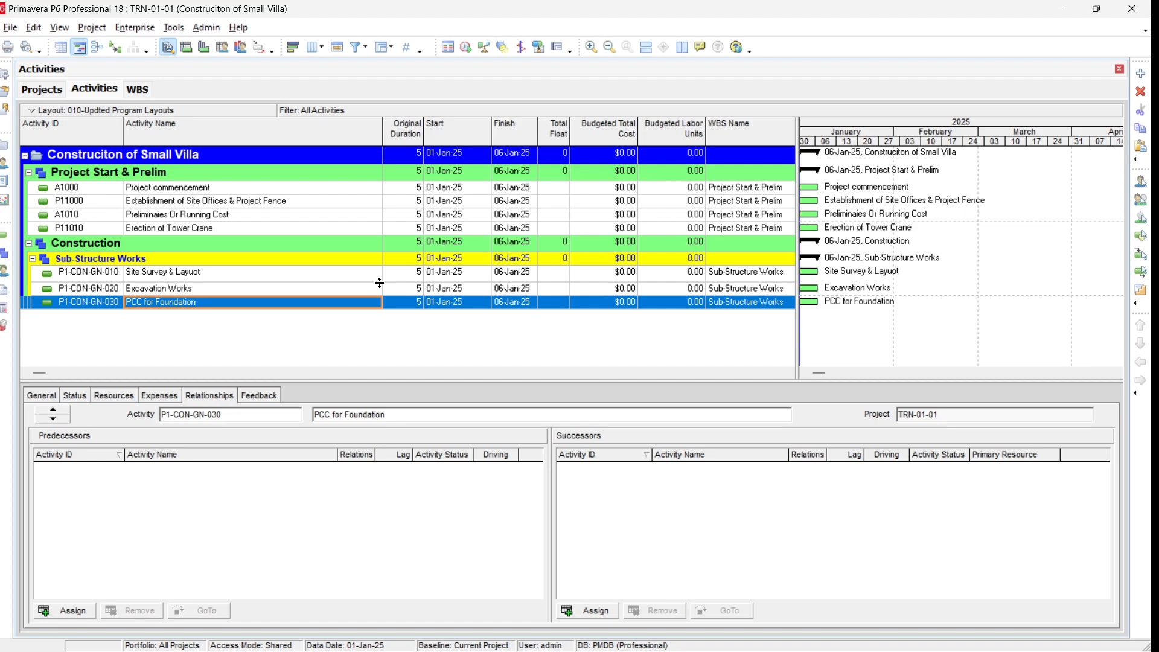
Step: Set original durations of Site Survey & Layuot to 2, Excavation Works to 3, and PCC for Foundation to 3
click(414, 274)
text(2)
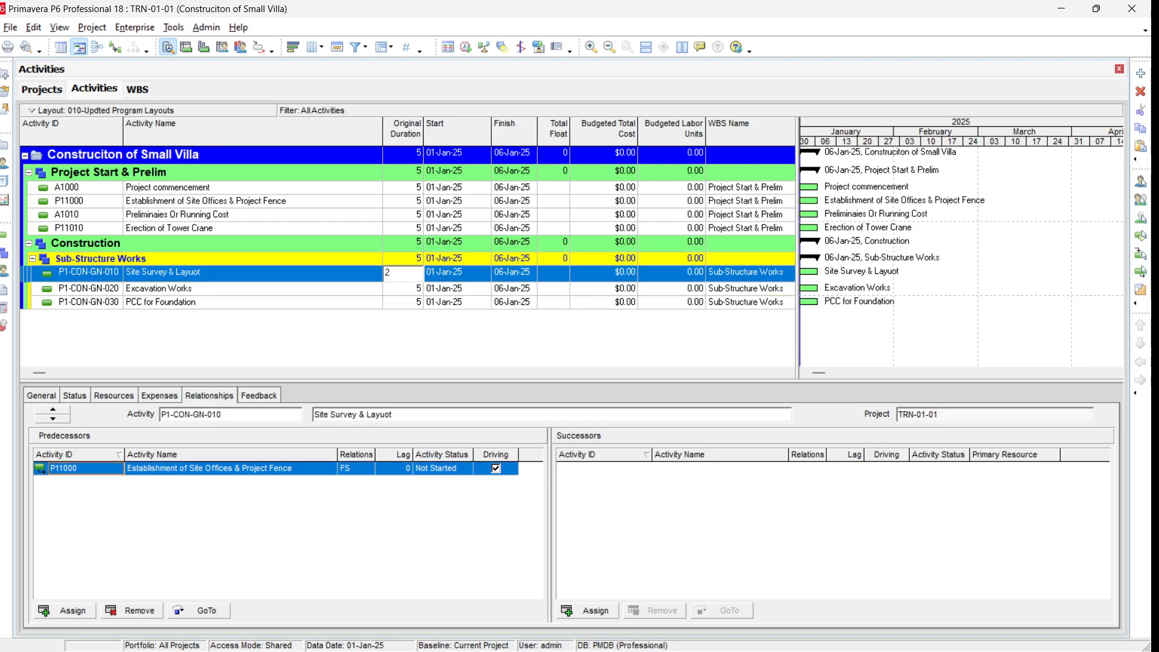
key(Return)
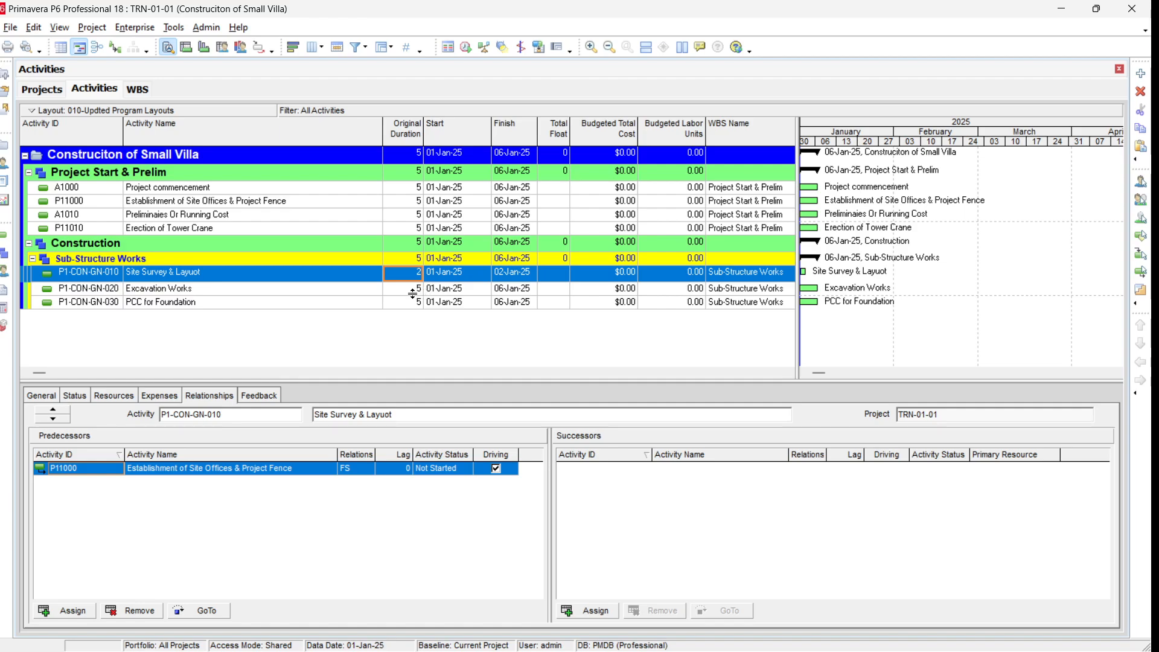
click(415, 290)
text(3)
key(Return)
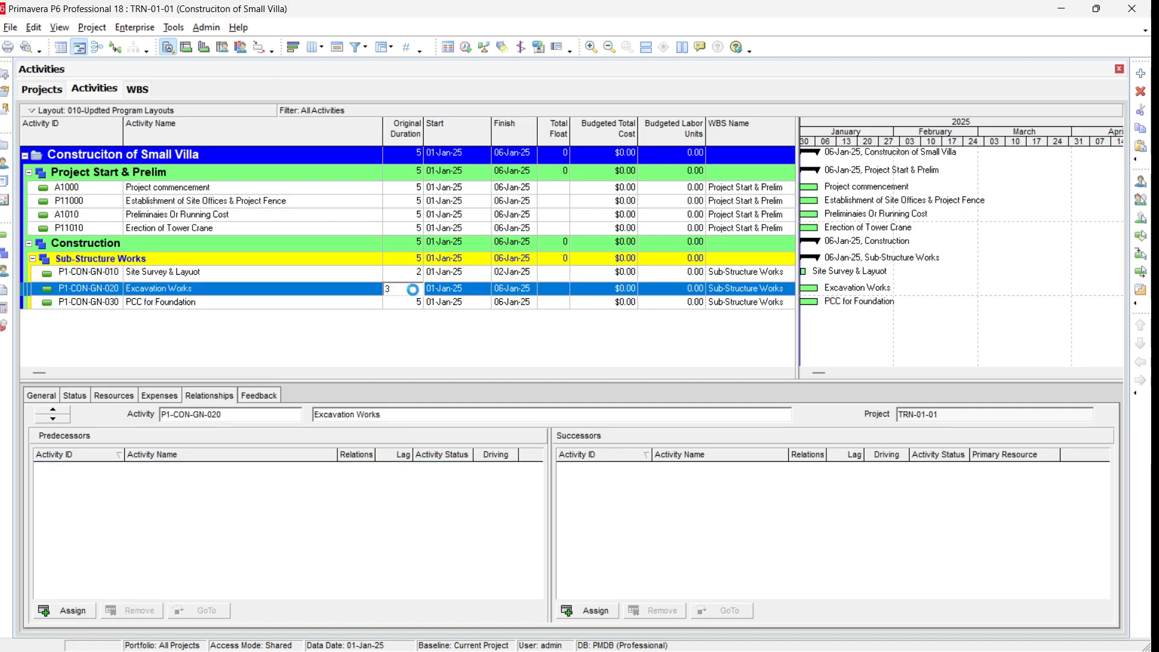
click(416, 305)
text(3)
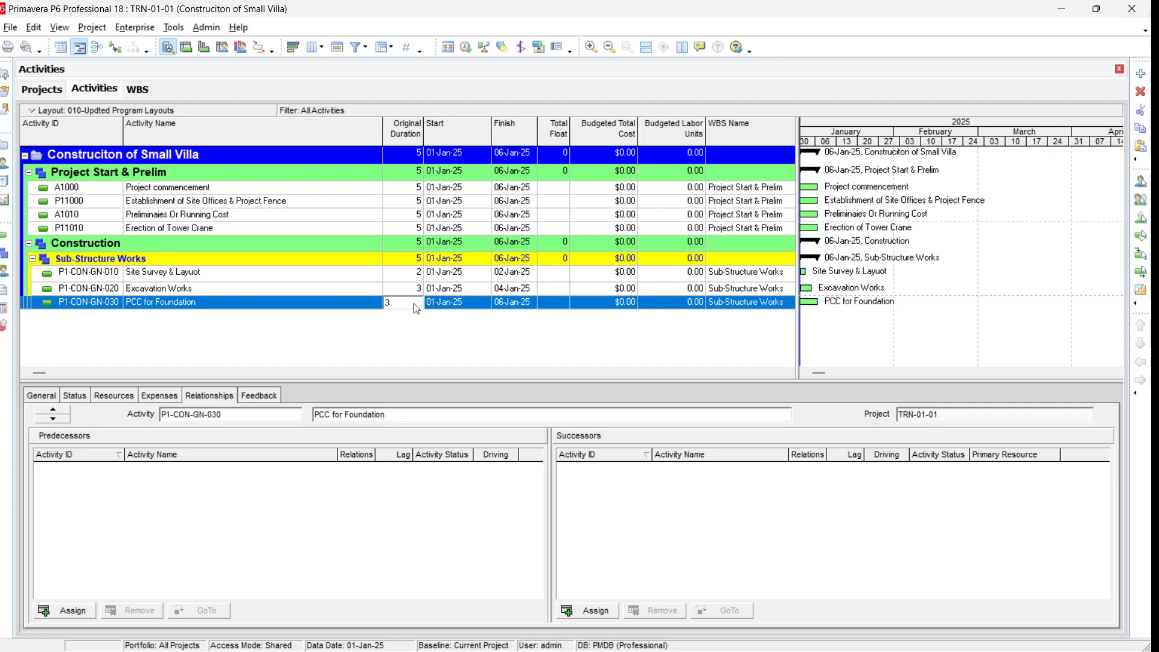
key(Return)
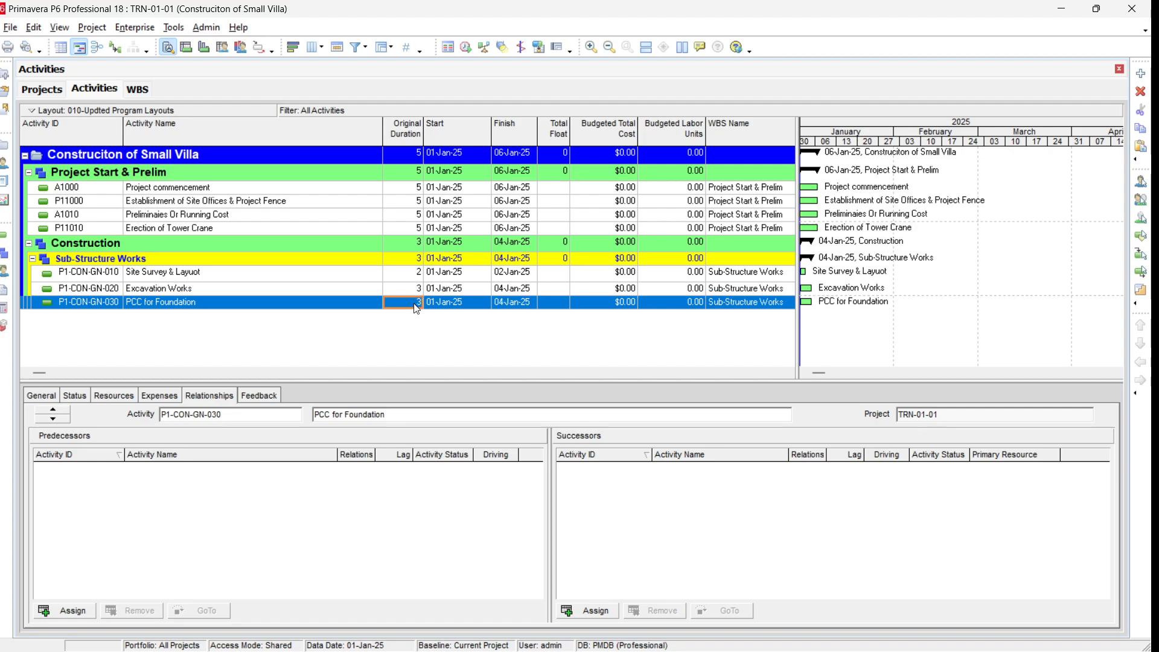
Step: Set original durations of Project commencement to 1, Establishment of Site Offices to 10, and Preliminaies Or Running Cost to 75
click(409, 192)
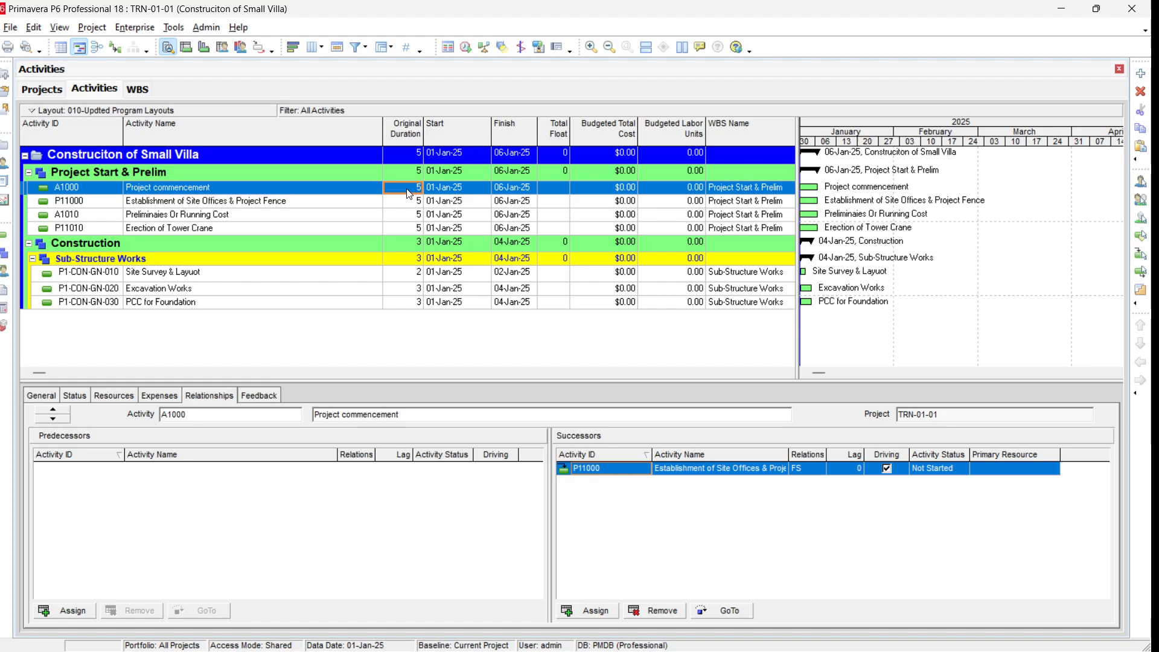
text(1)
key(Return)
click(414, 202)
text(10)
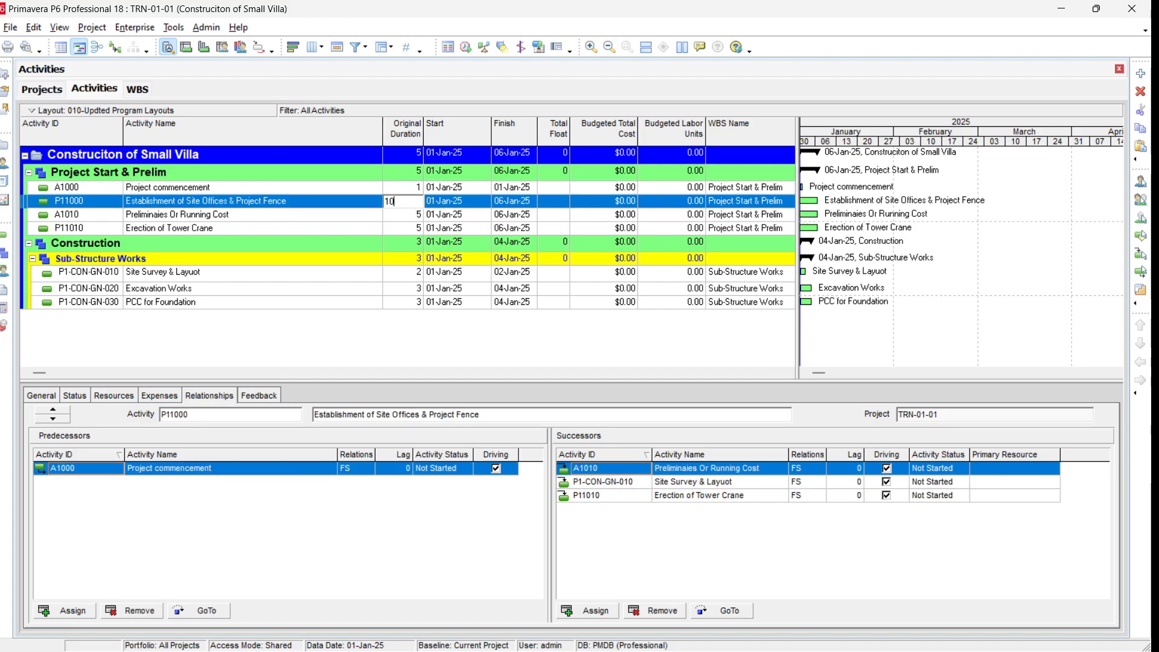
key(Return)
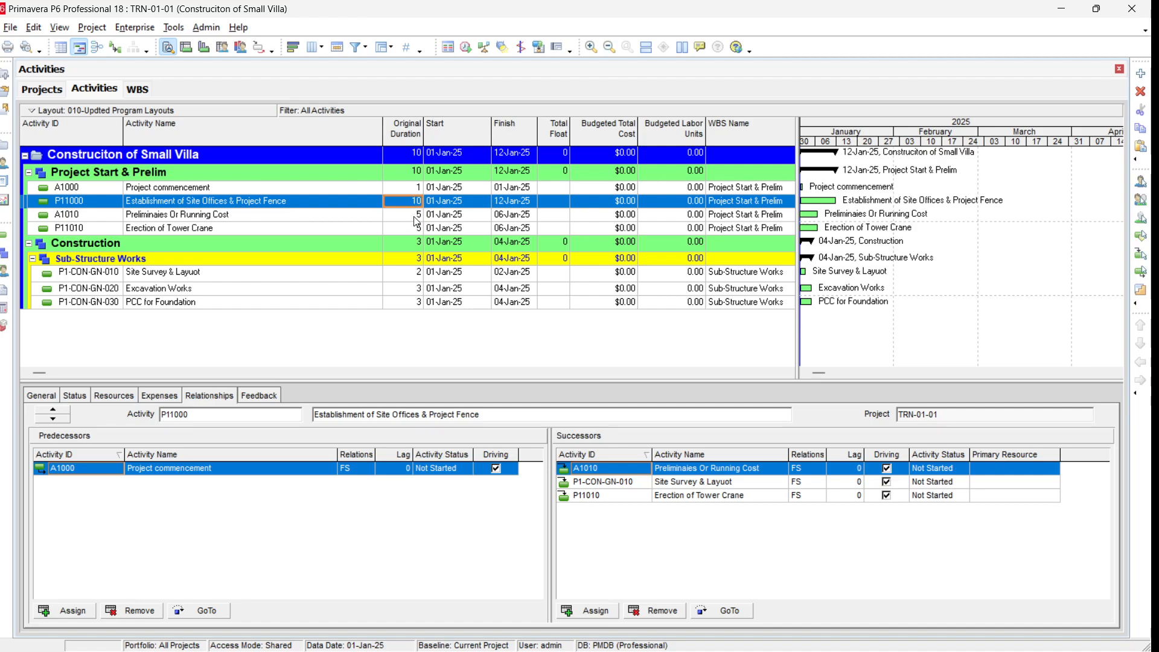
click(416, 216)
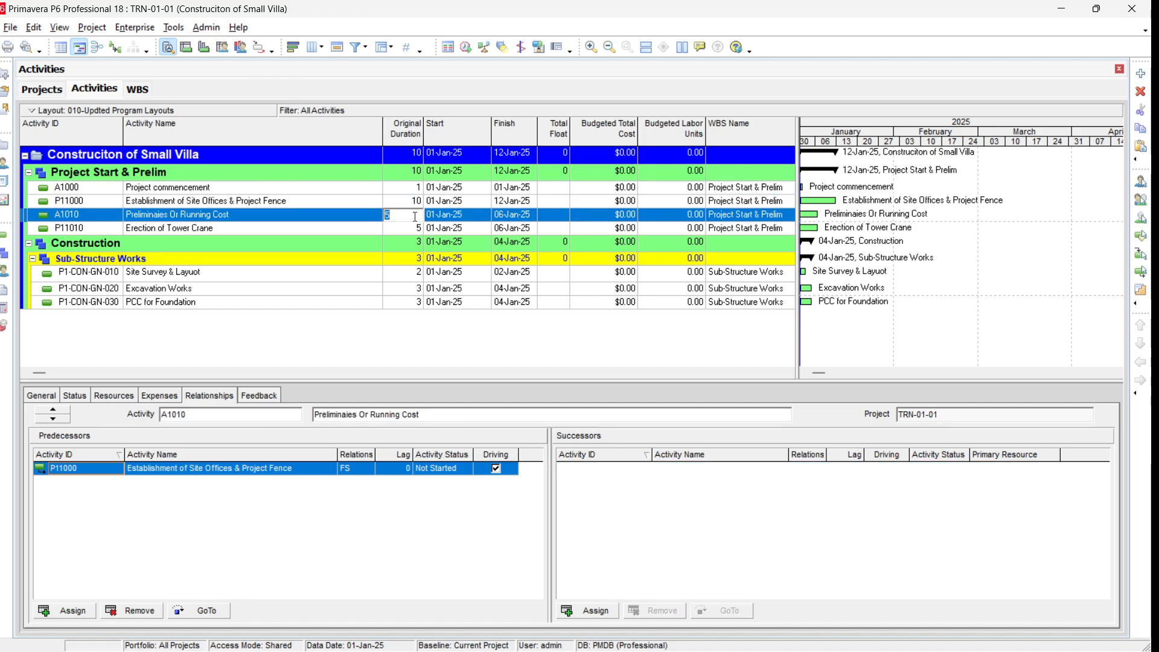
text(75)
key(Return)
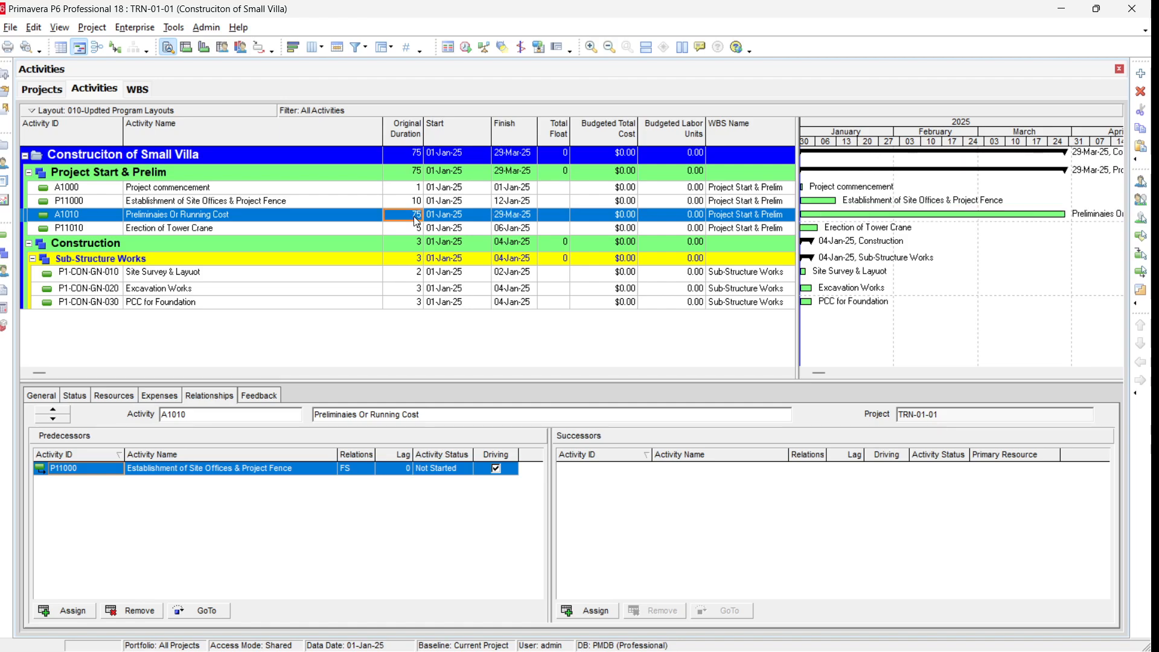
Step: Set the original duration of Erection of Tower Crane to 7
click(417, 227)
text(7)
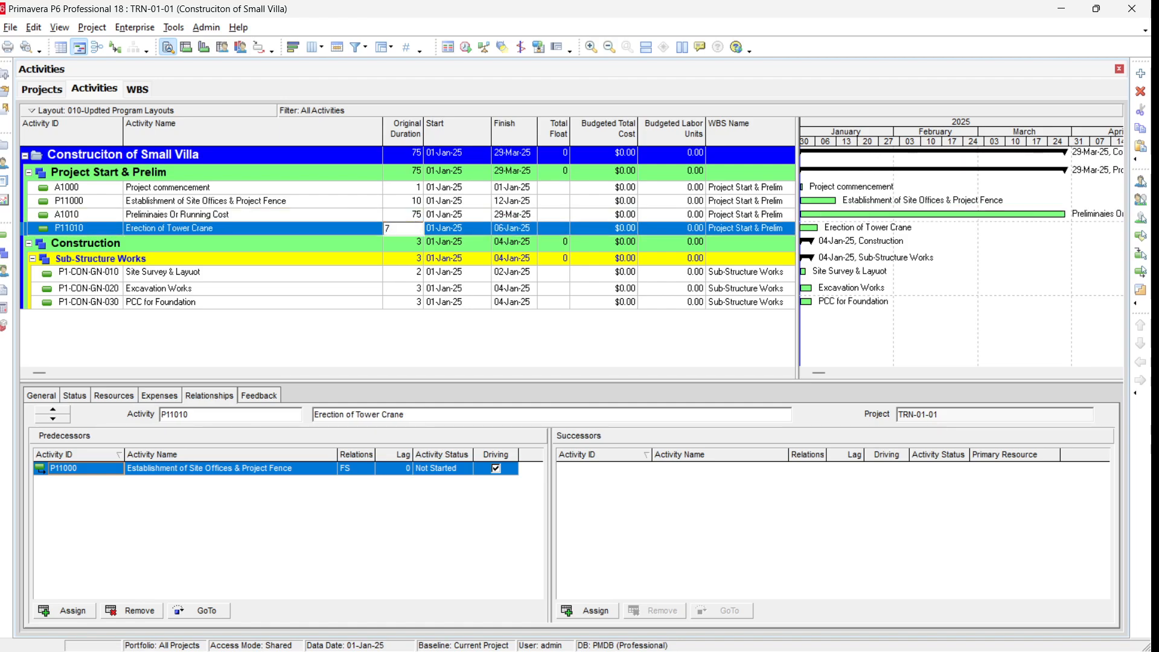
key(Return)
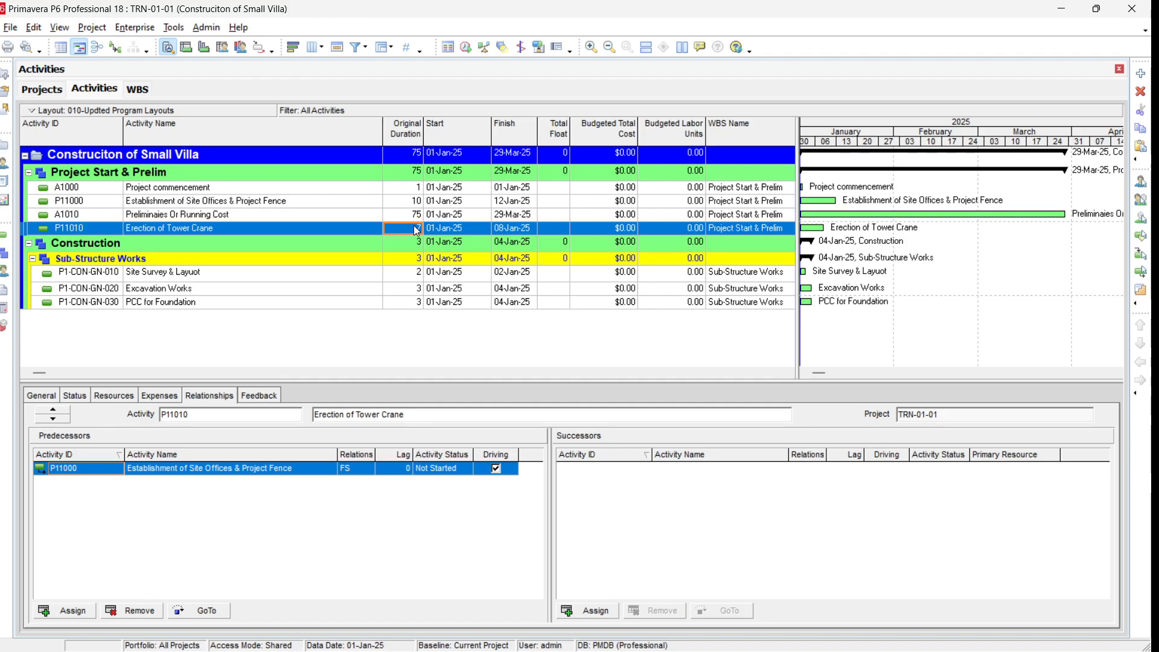
Step: Select Site Survey & Layuot, Excavation Works and PCC for Foundation and link them in sequence
click(329, 276)
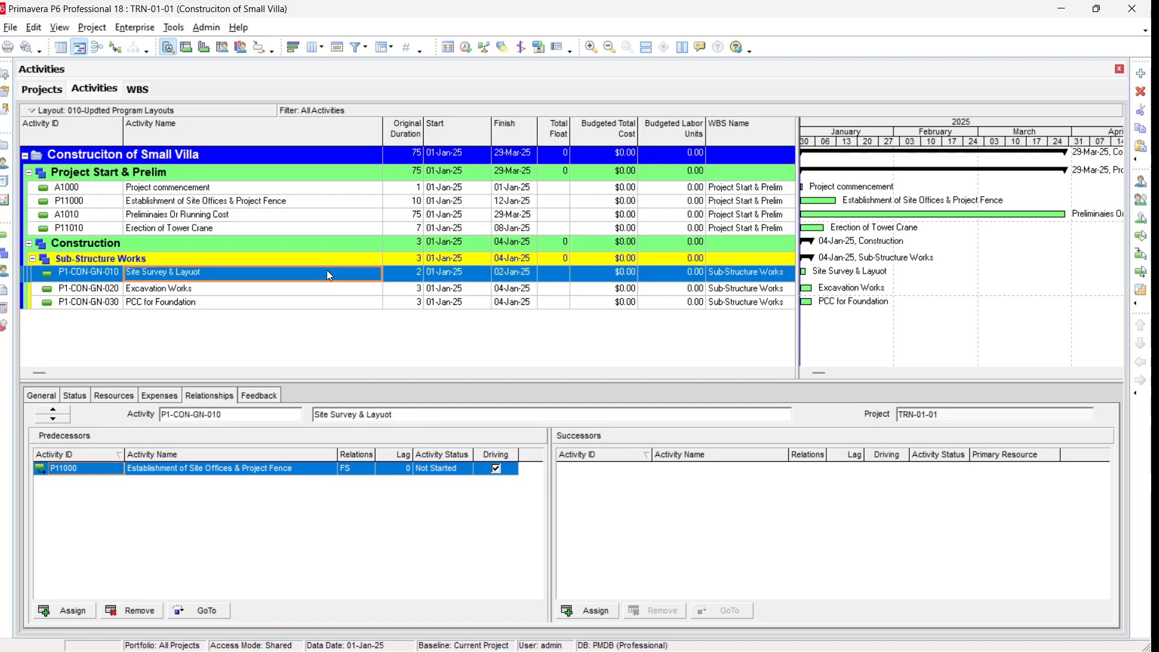
click(204, 294)
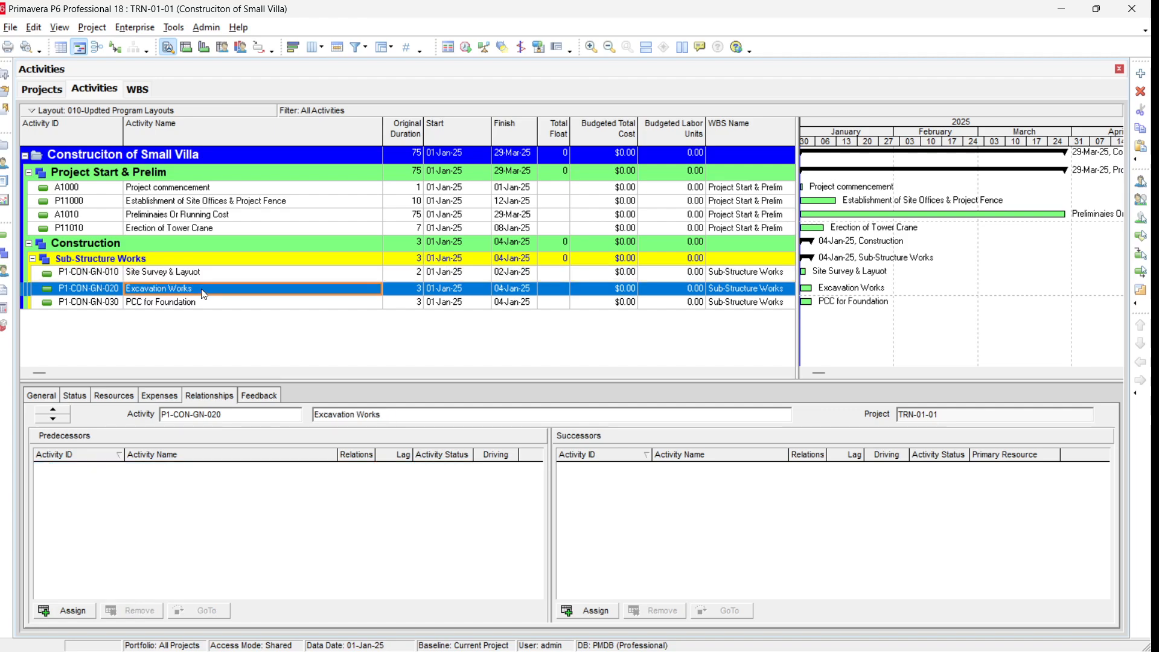
click(241, 274)
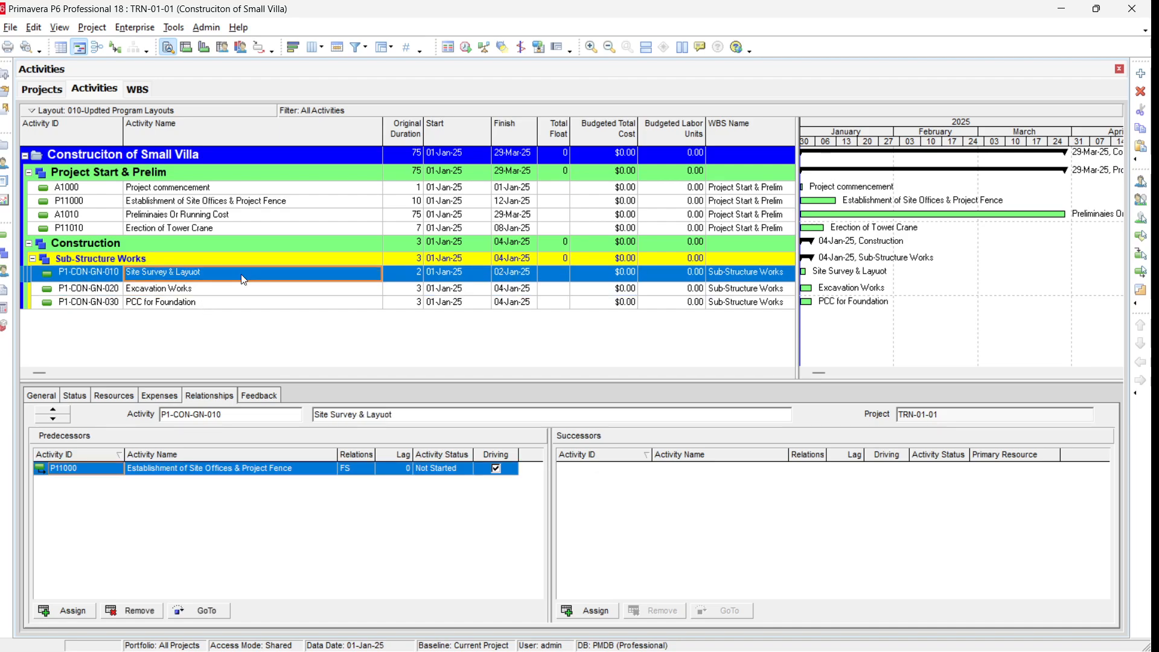
shift+click(221, 305)
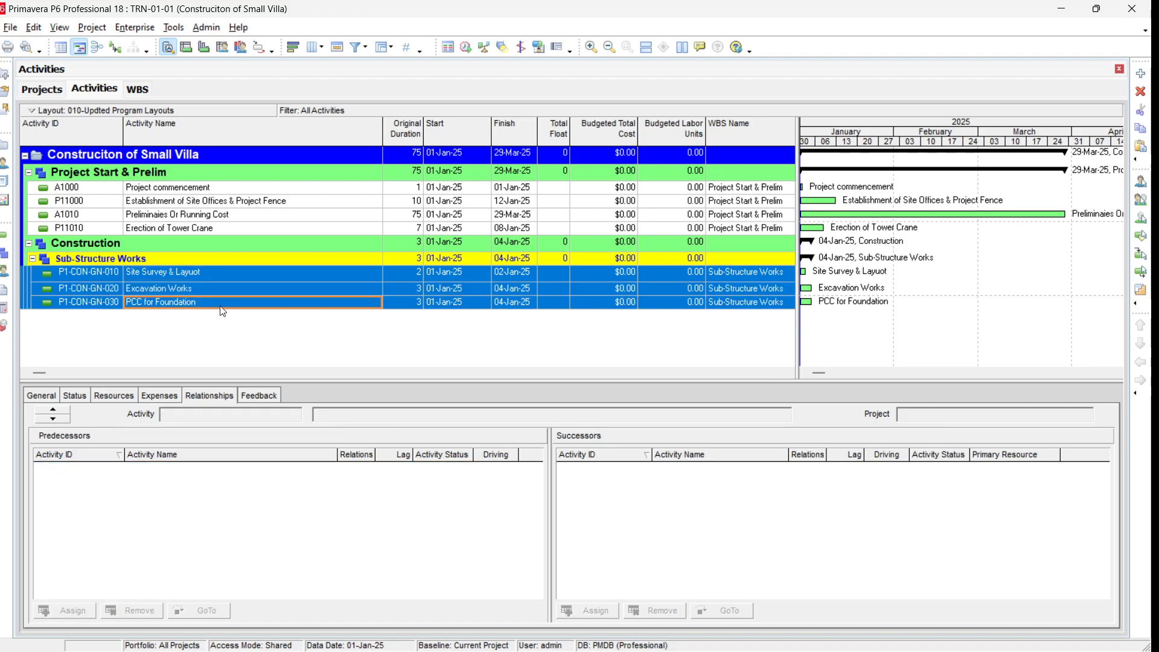
click(28, 28)
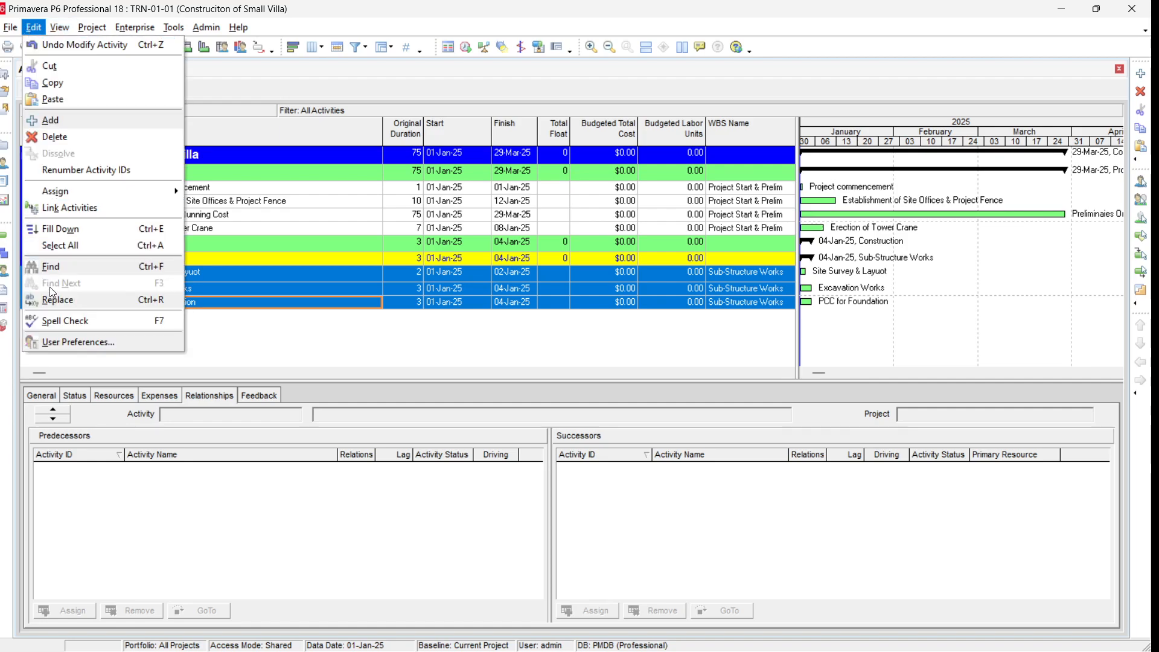
click(79, 212)
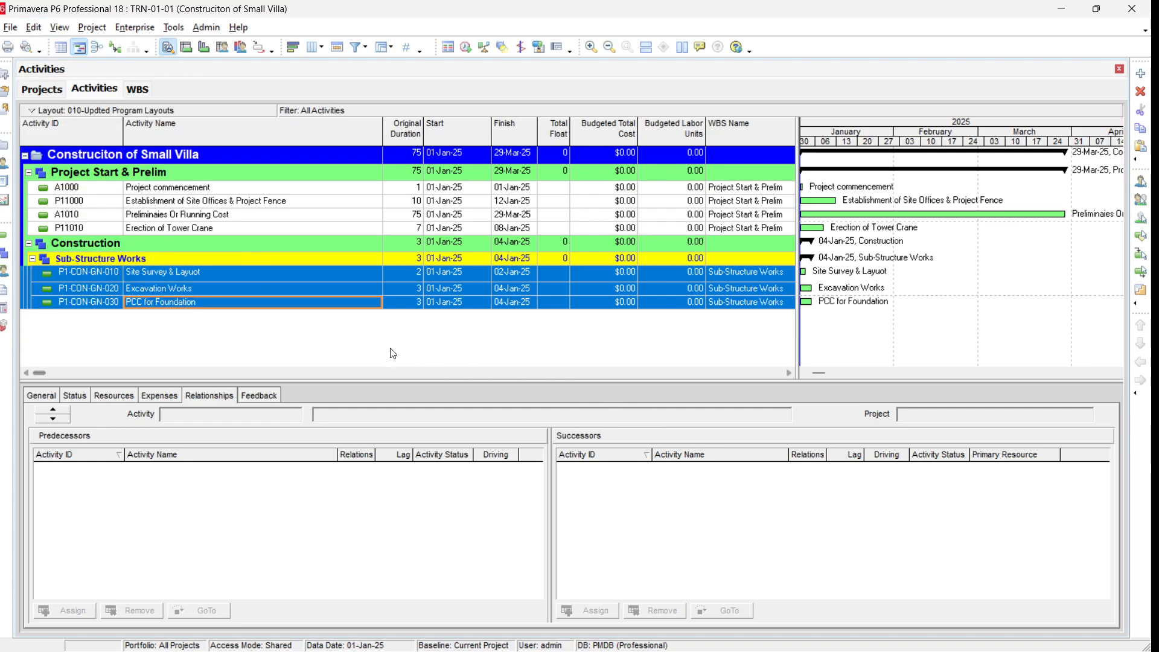
Step: Review the predecessor and successor relationships of the sub-structure and preliminary activities
click(300, 275)
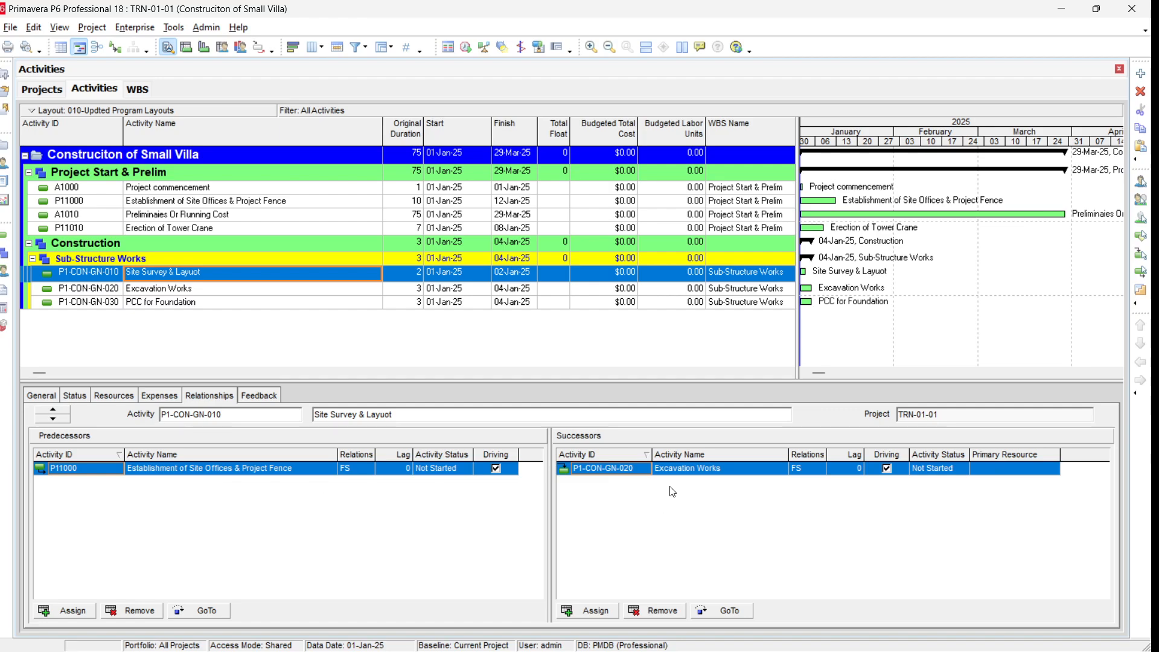
click(741, 611)
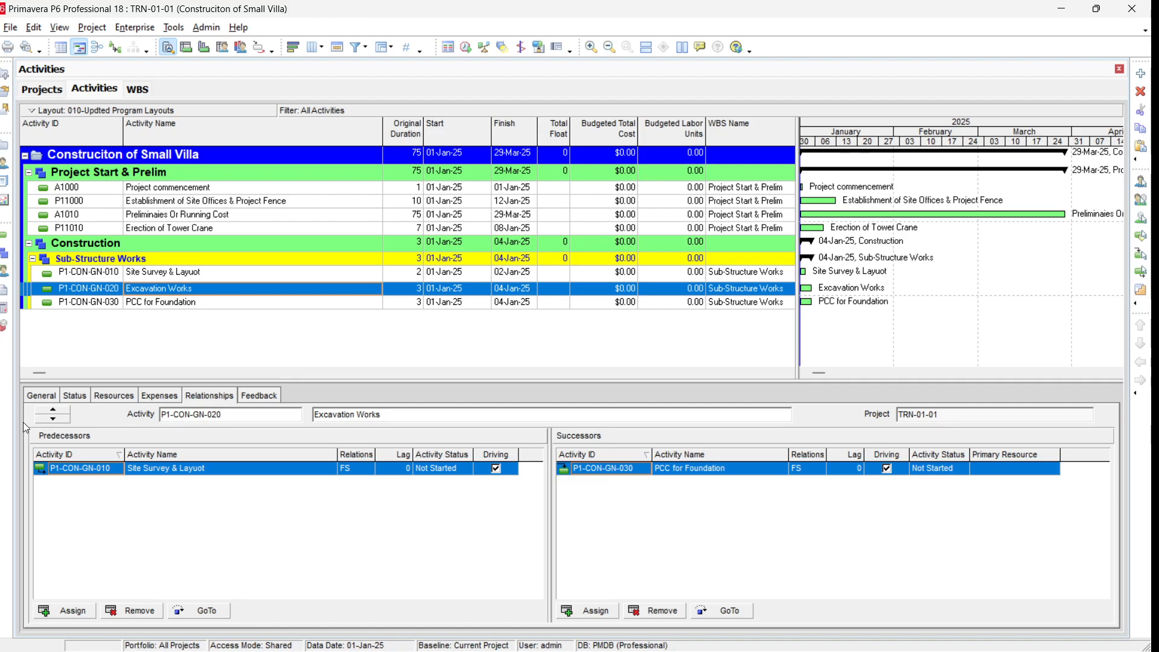
click(326, 231)
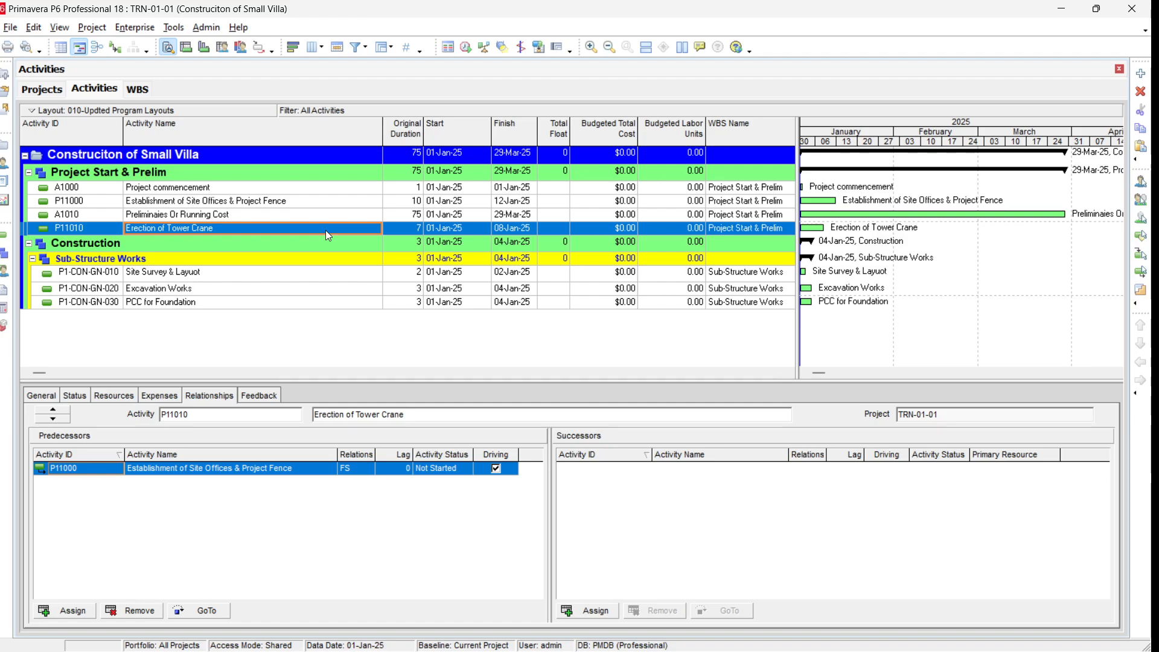
key(shift+F9)
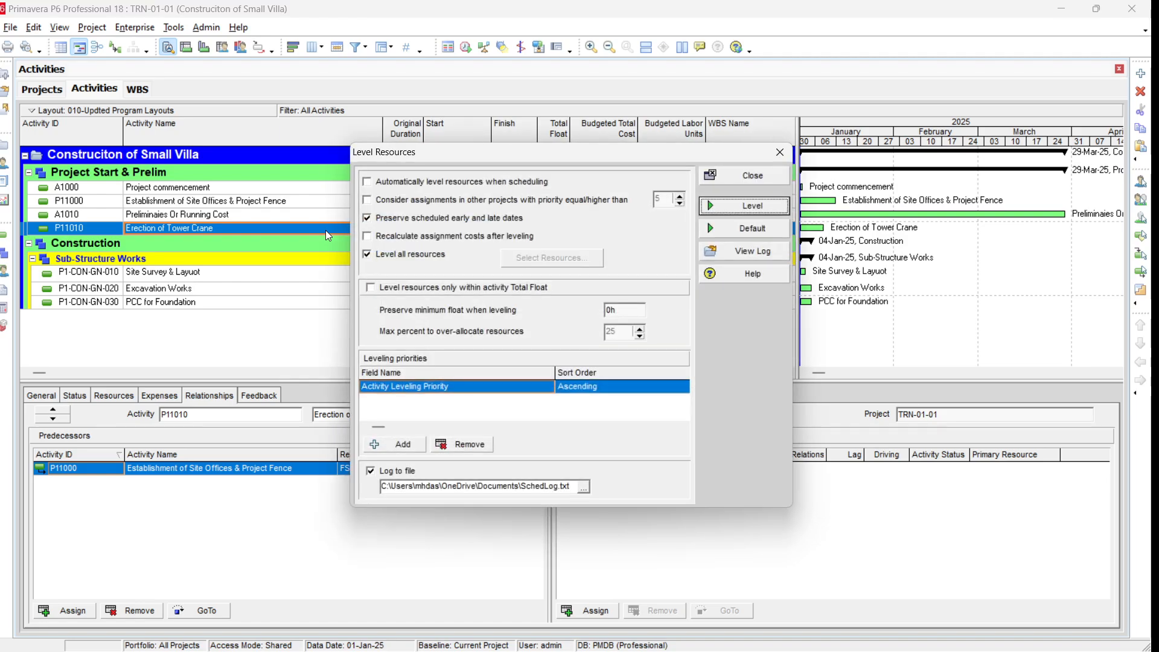
key(Escape)
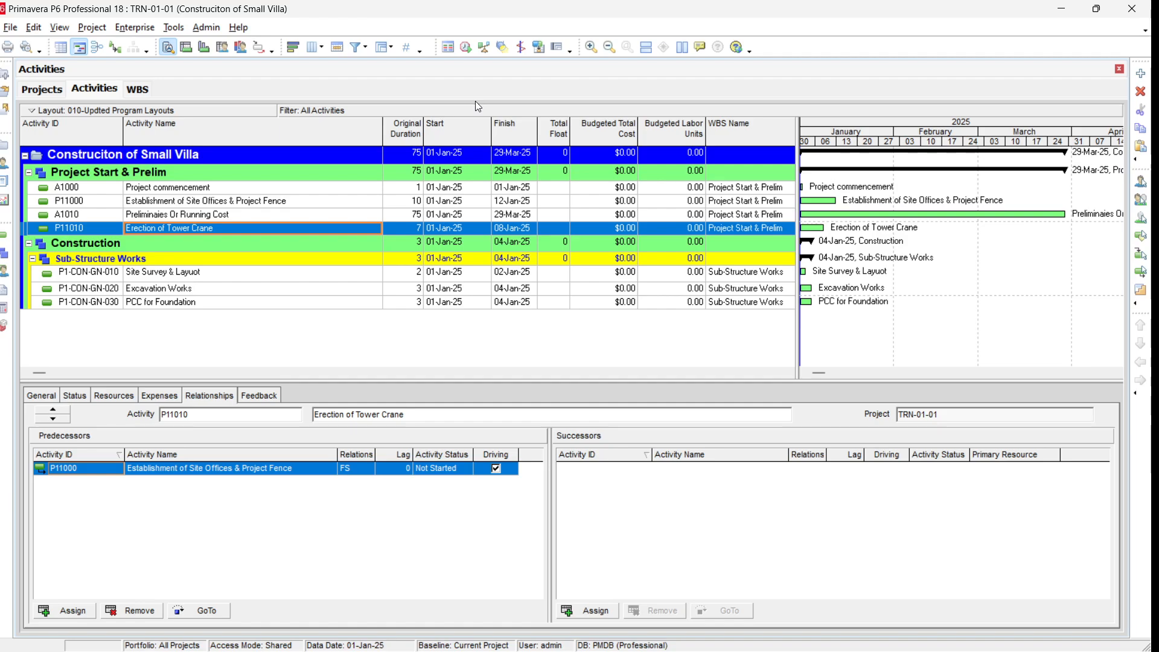
click(341, 203)
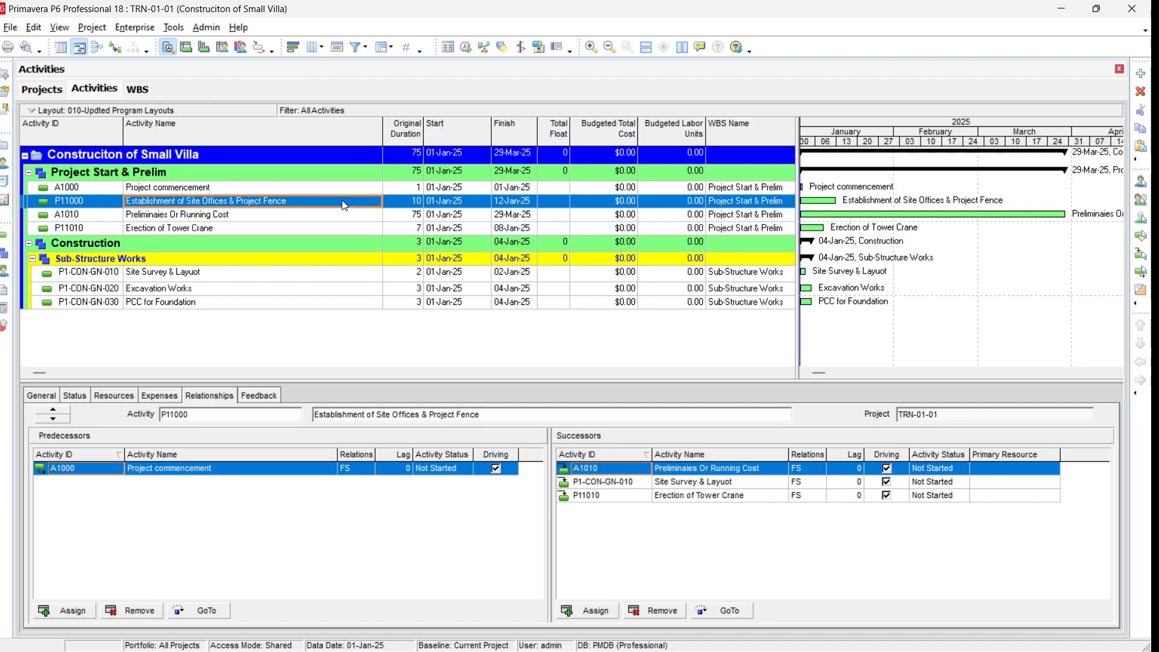
Step: Try to schedule the project with the 01-Jan-25 data date
key(F9)
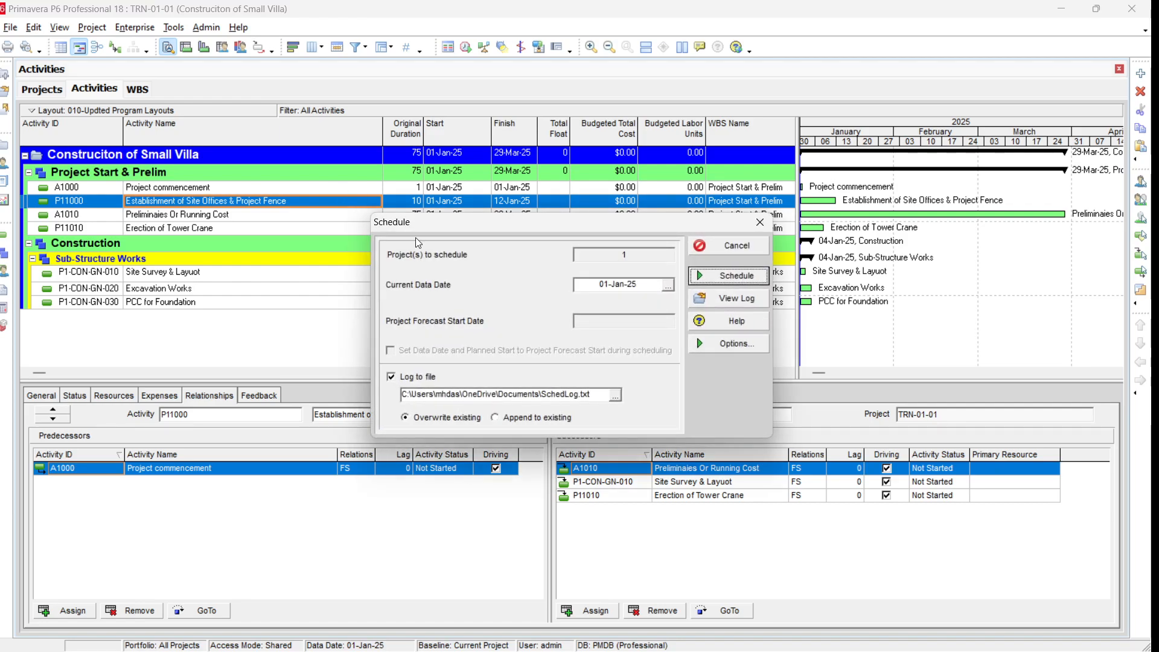
drag(433, 223, 426, 180)
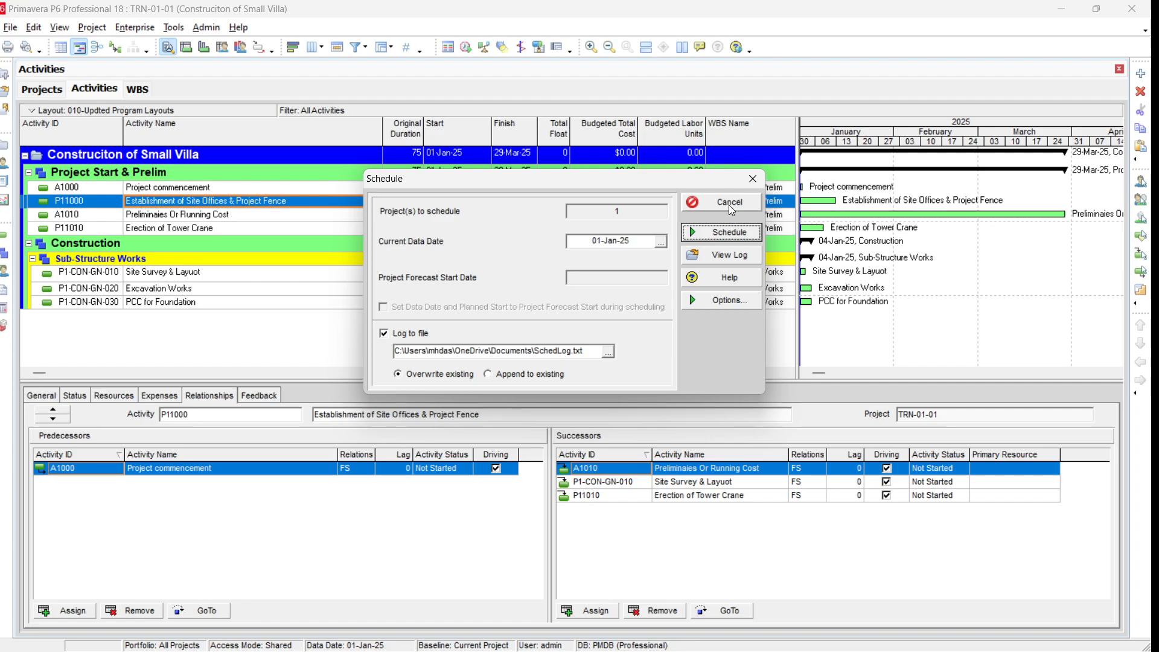
click(727, 232)
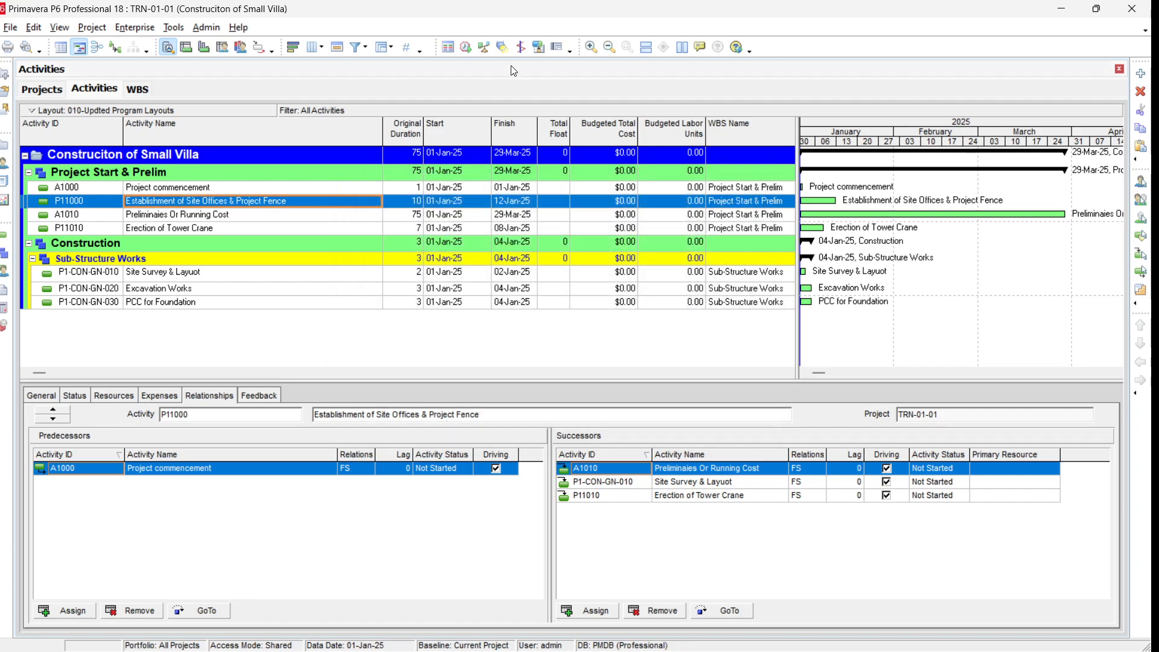
click(466, 49)
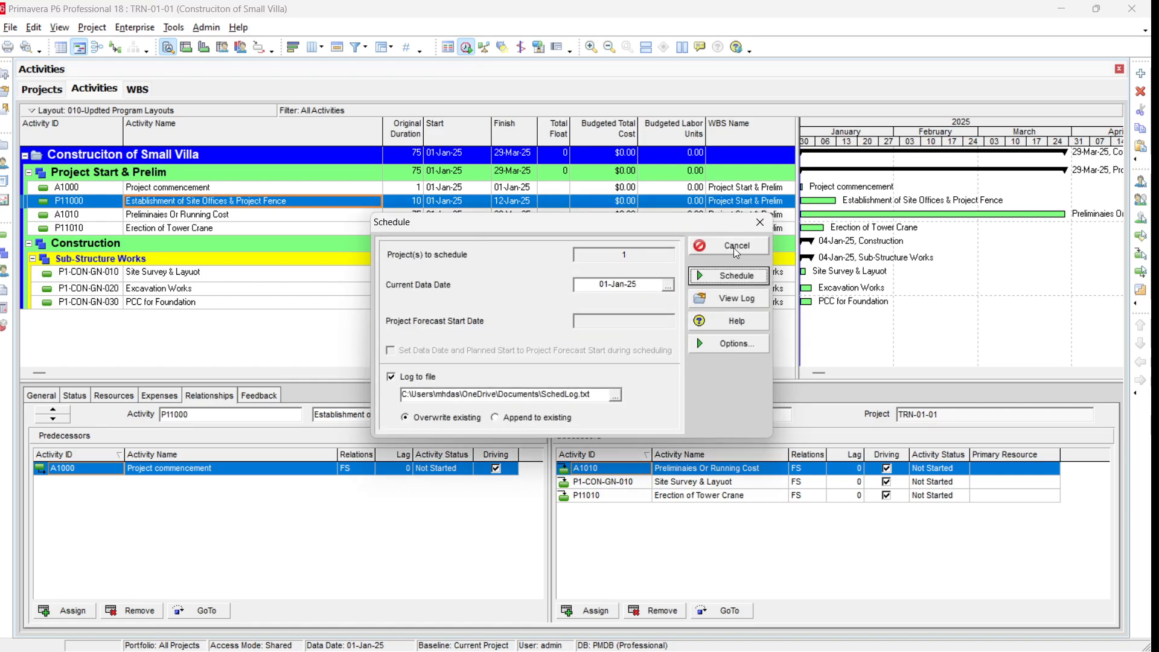
click(731, 275)
click(139, 28)
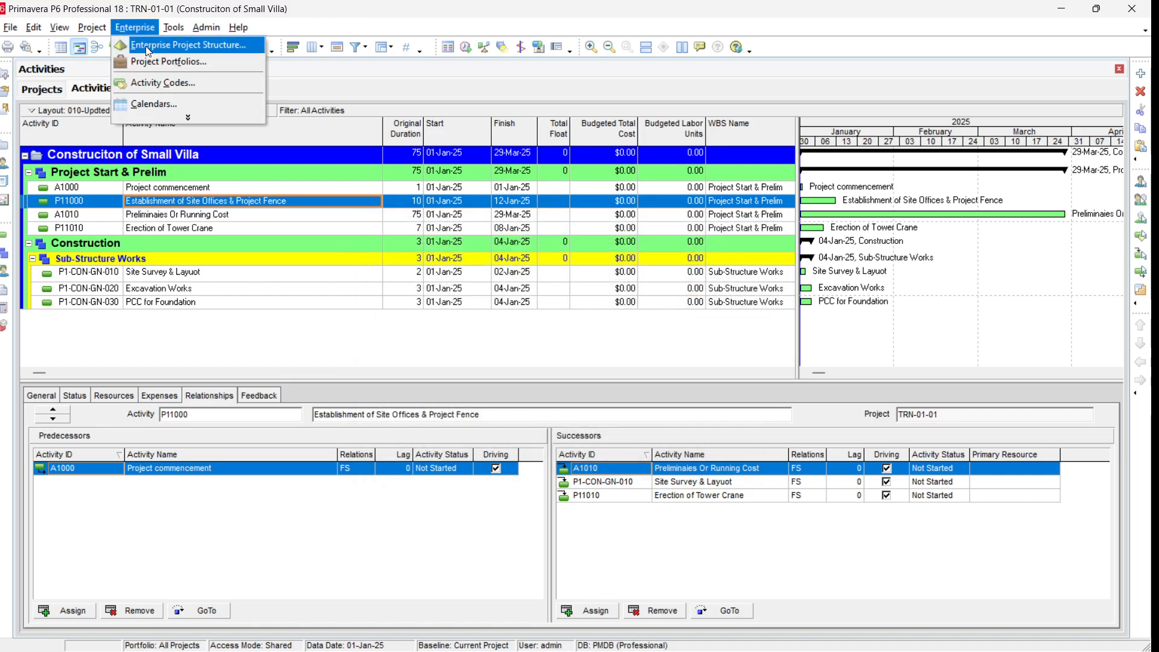
click(178, 121)
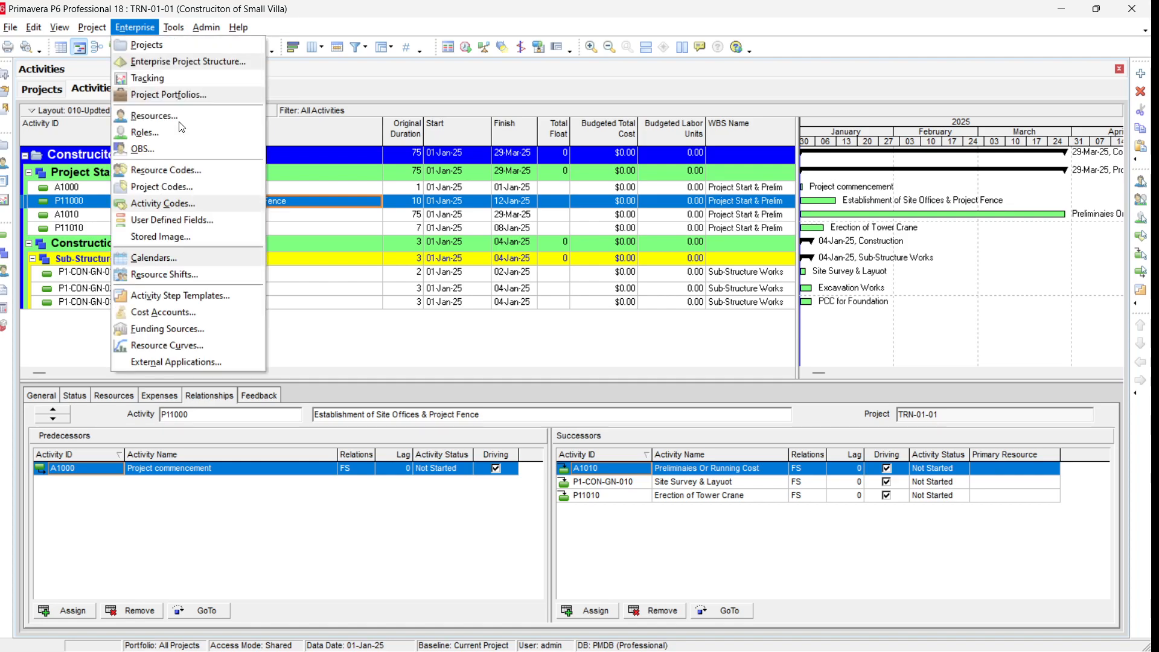
click(173, 27)
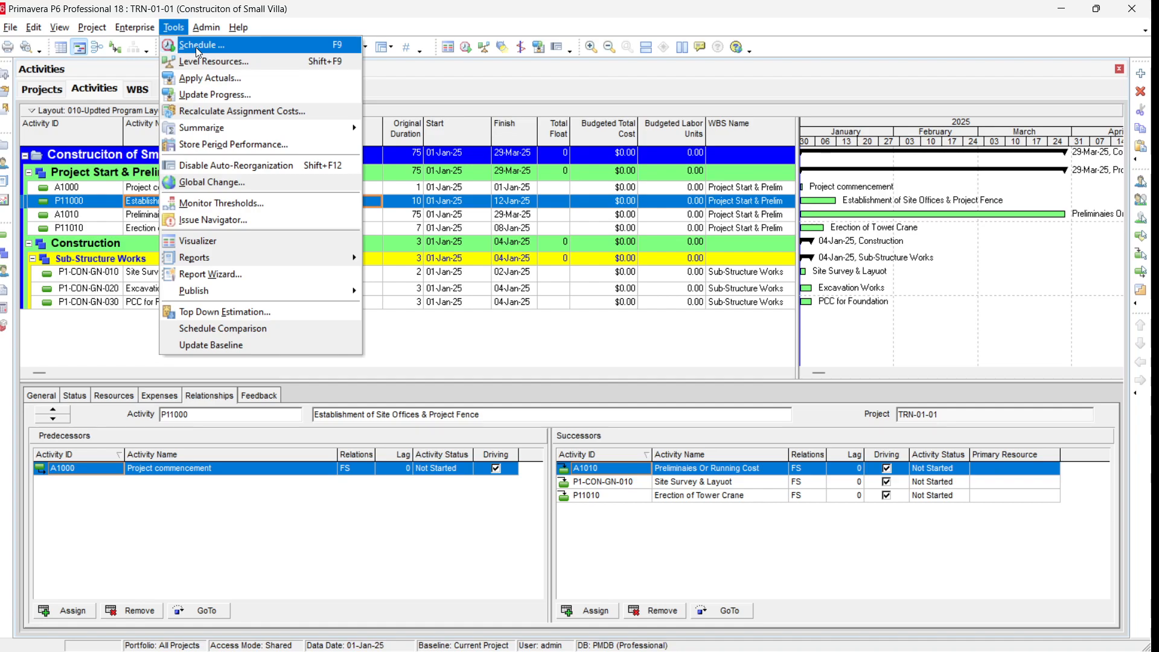
click(337, 48)
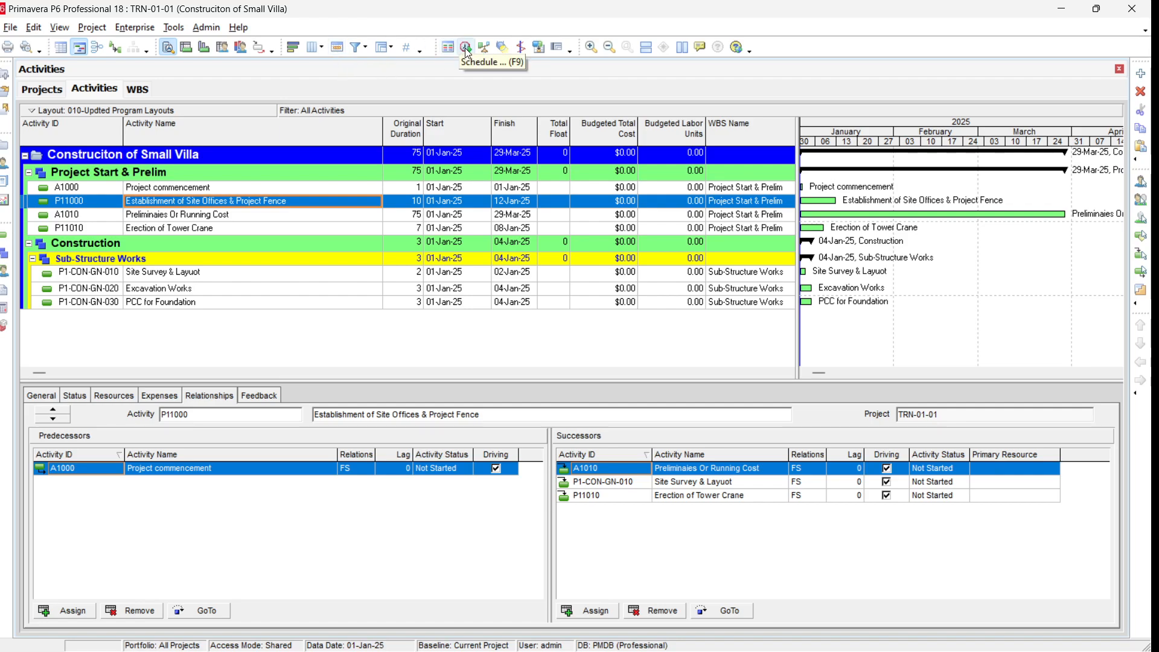
click(173, 27)
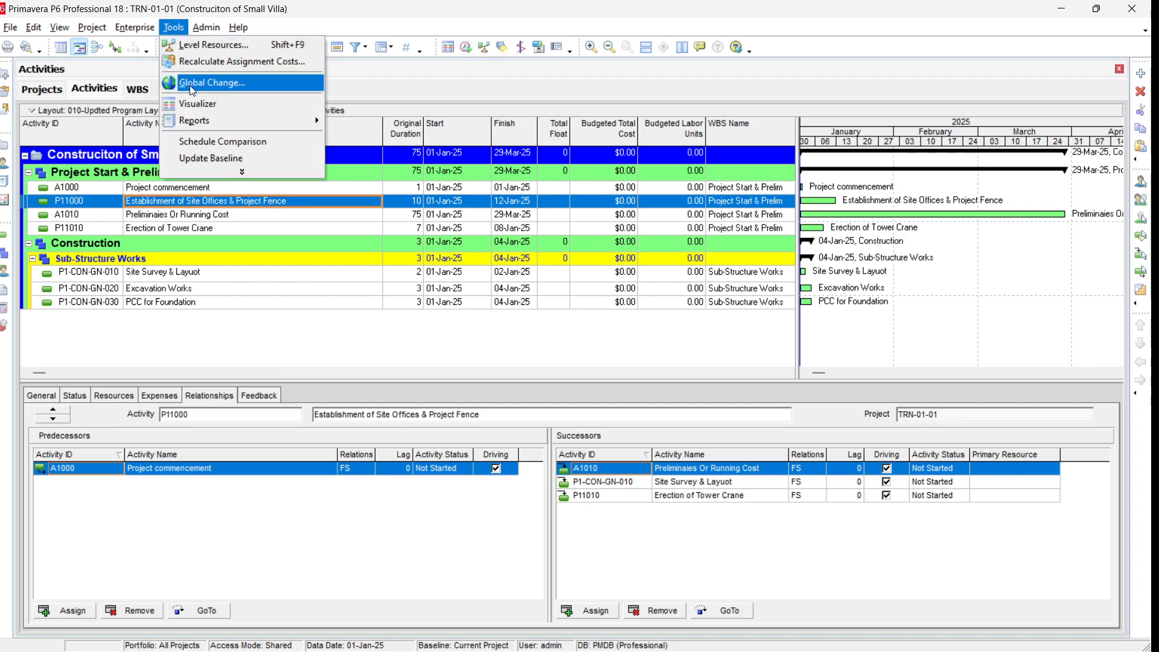
click(204, 170)
key(Escape)
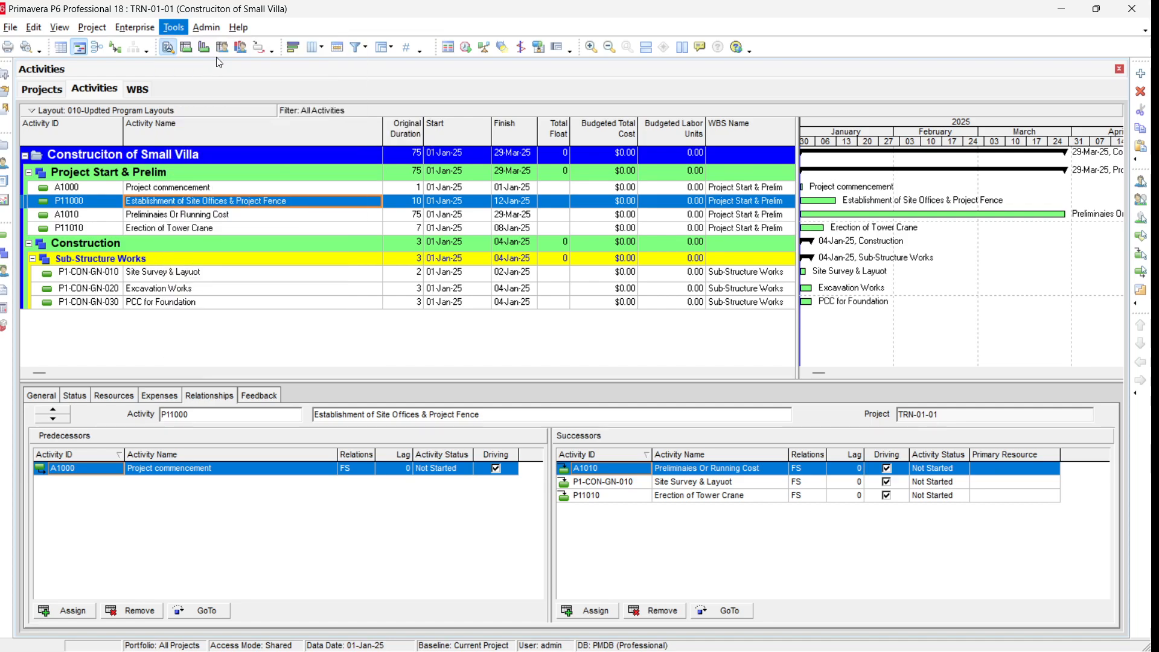
Step: Schedule the project with the 01-Jan-25 data date
click(266, 188)
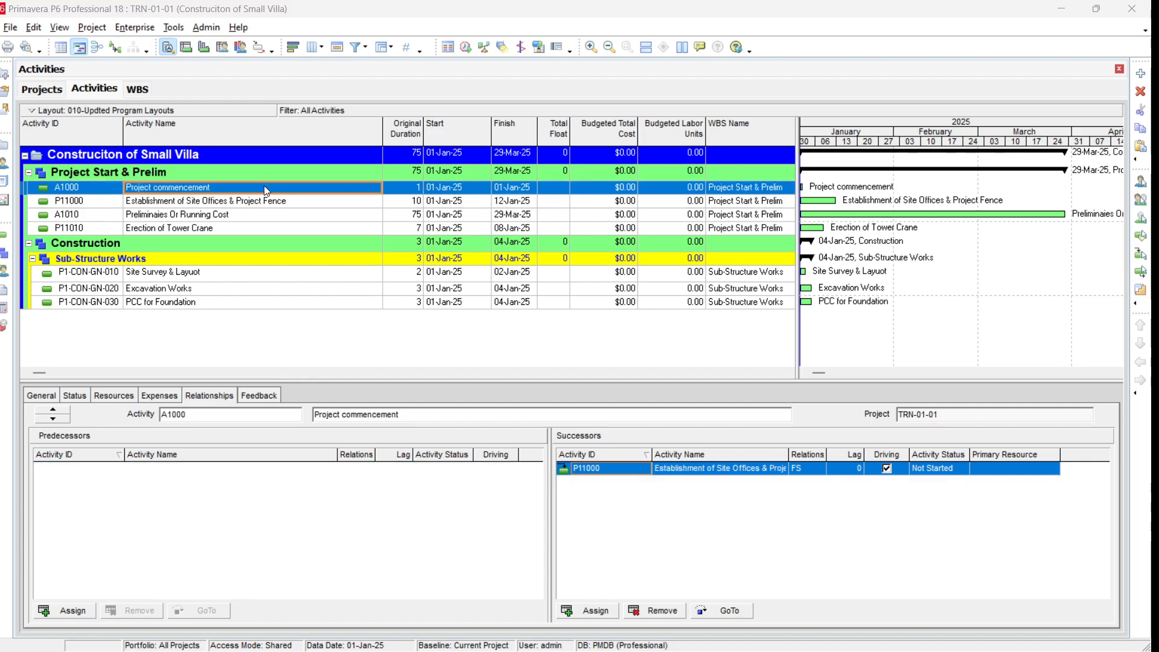
key(F9)
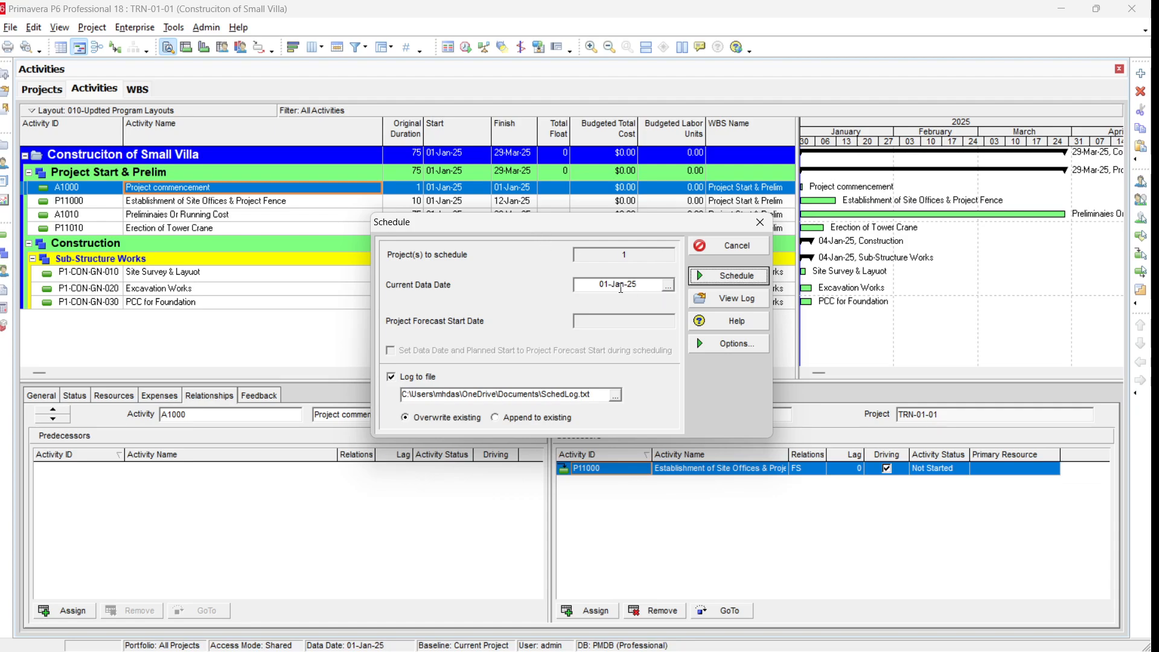
click(737, 276)
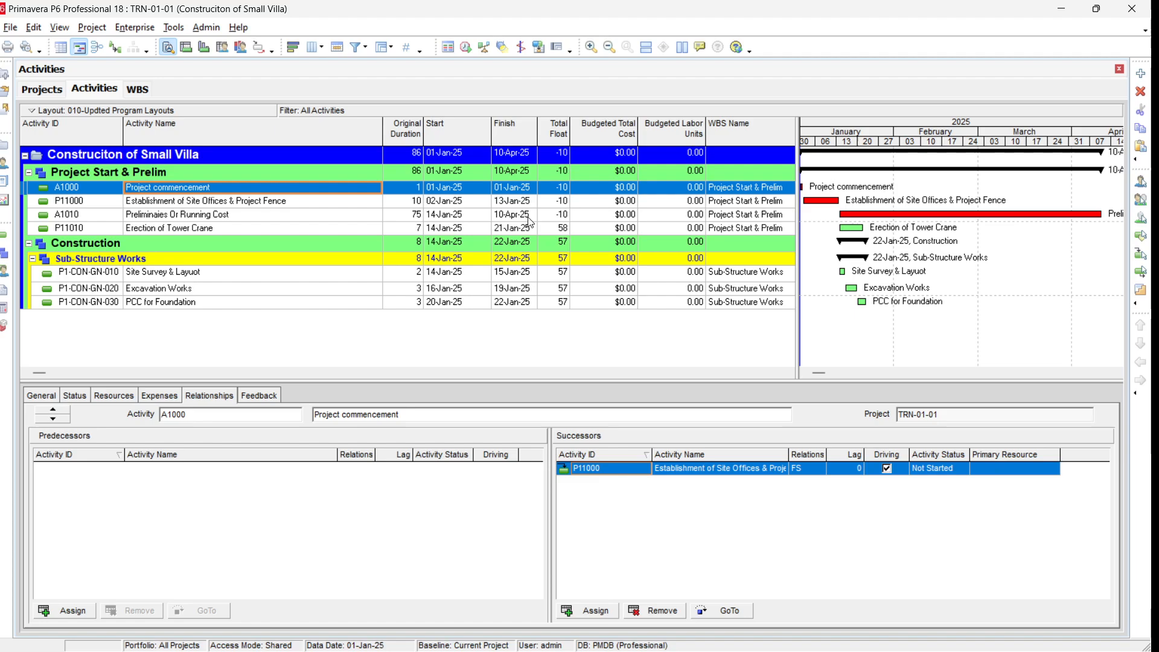
Step: Review the project's general details and schedule dates, then return to the activities
click(41, 90)
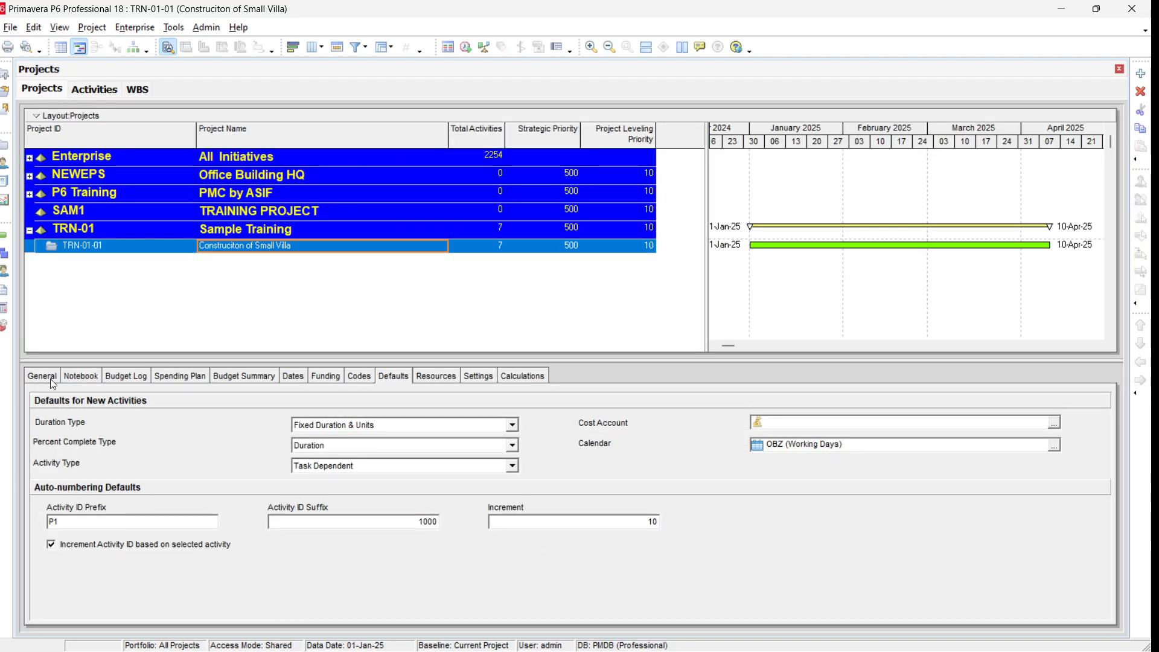
click(47, 377)
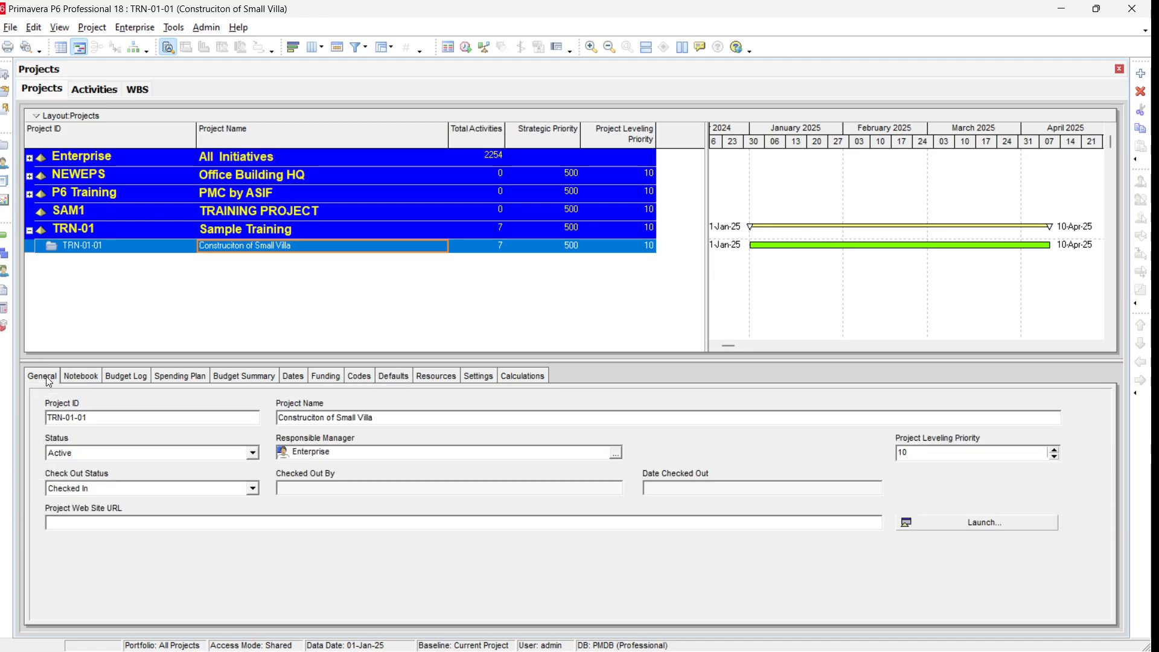
click(294, 377)
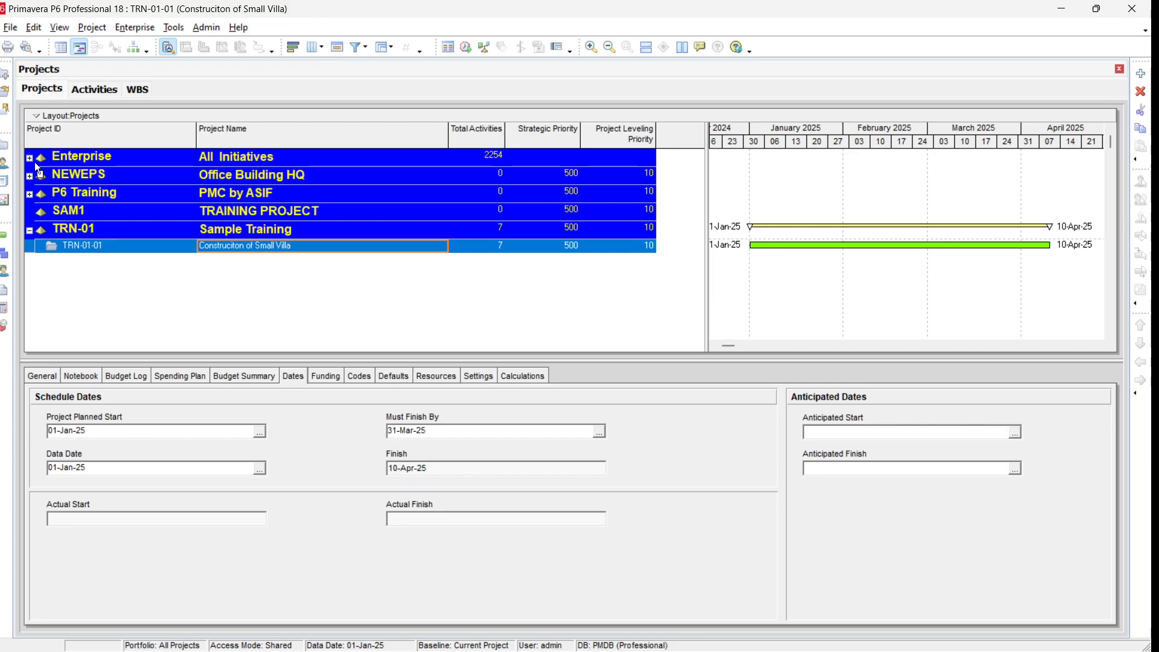
click(98, 89)
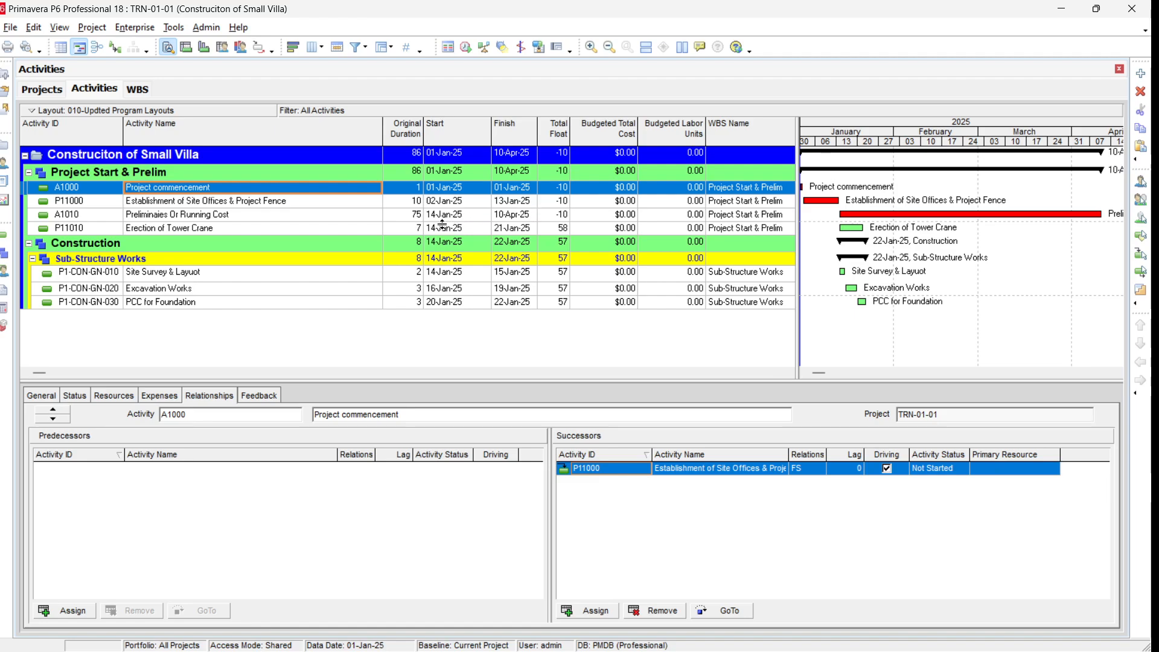
Step: Set the original duration of Preliminaies Or Running Cost to 65
click(415, 219)
click(415, 219)
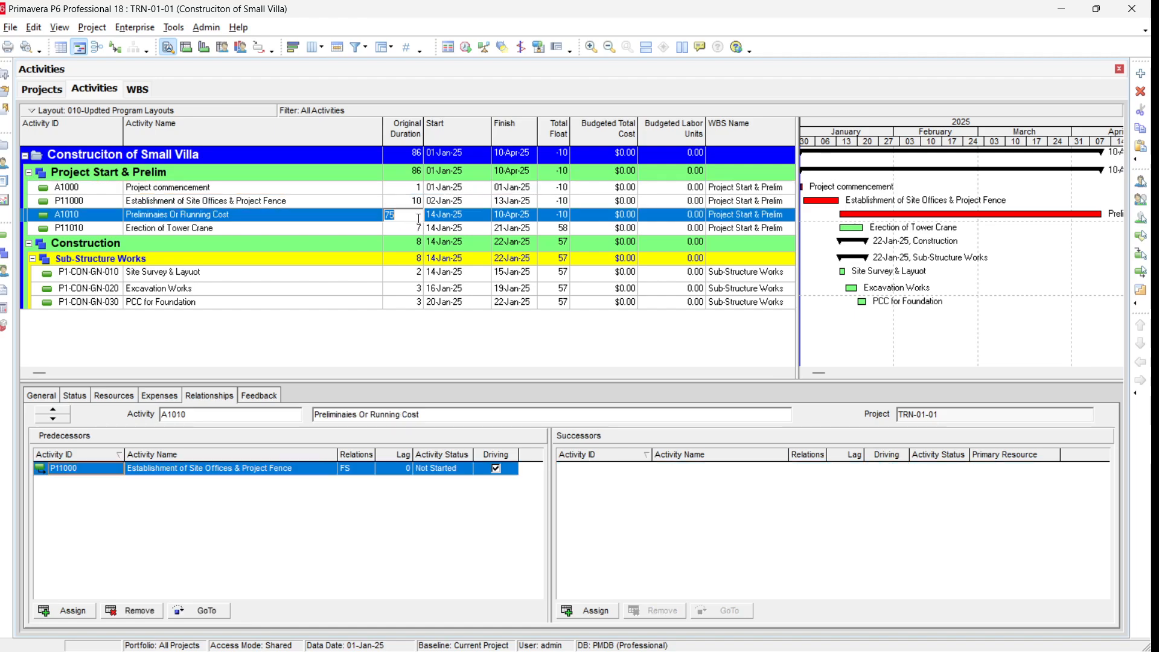
text(65)
key(Return)
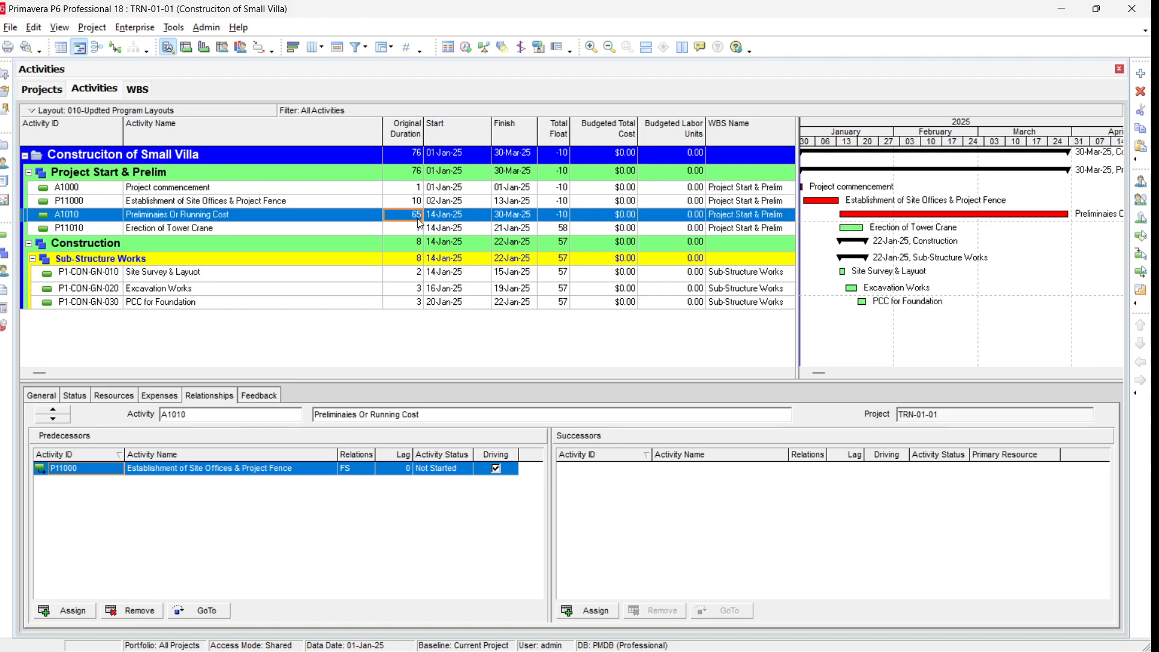
Step: Change the Preliminaies Or Running Cost duration to 66 and reschedule the project
text(66)
key(Return)
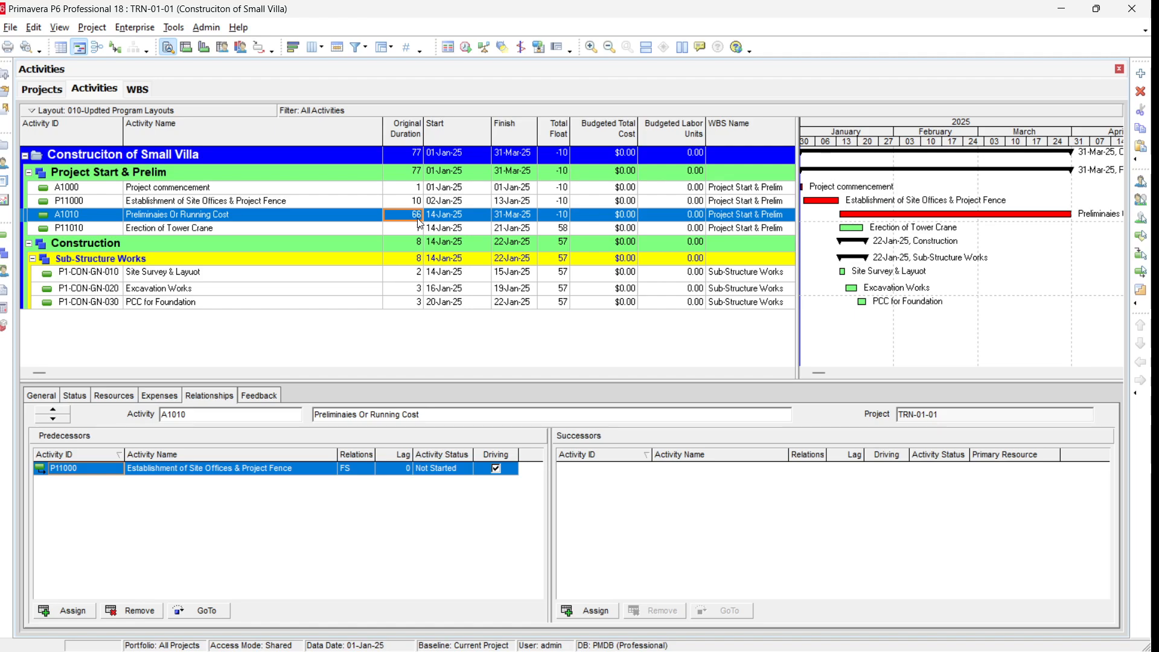
key(F9)
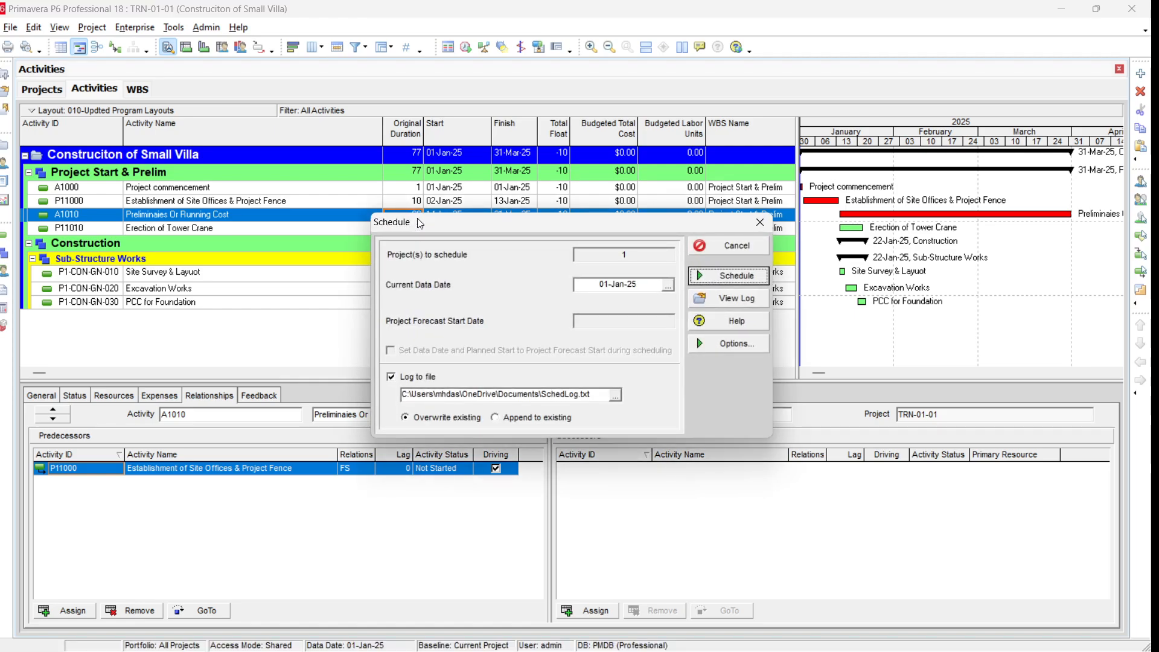
key(Return)
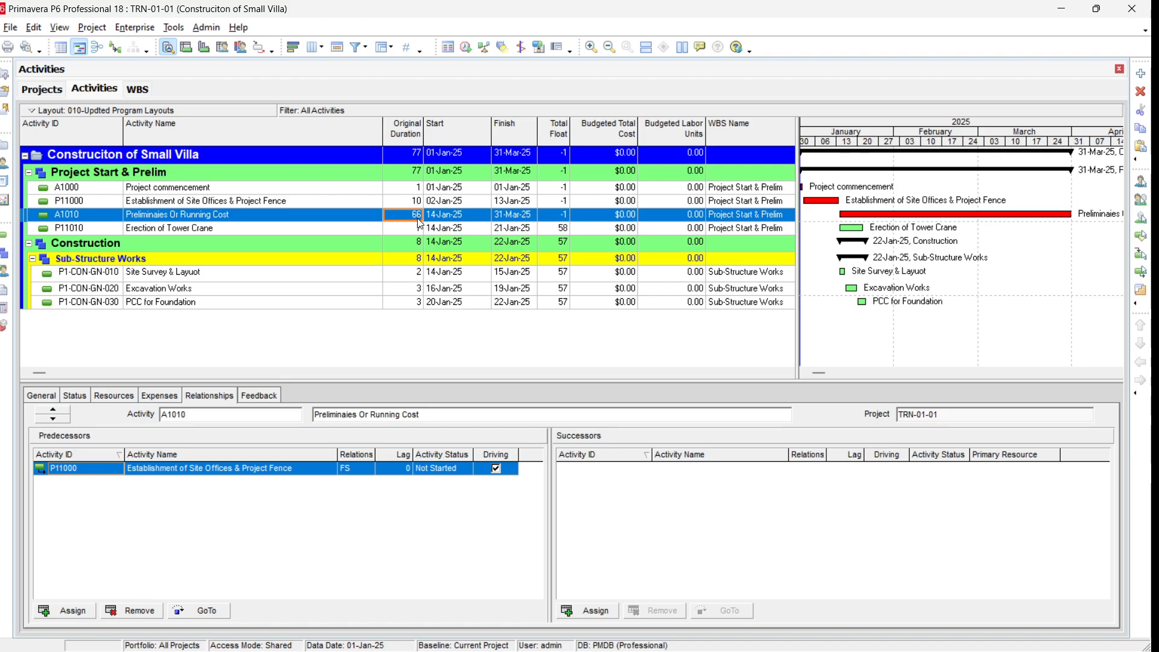
Step: Set the Preliminaies Or Running Cost duration back to 65 and reschedule the project
text(65)
key(Return)
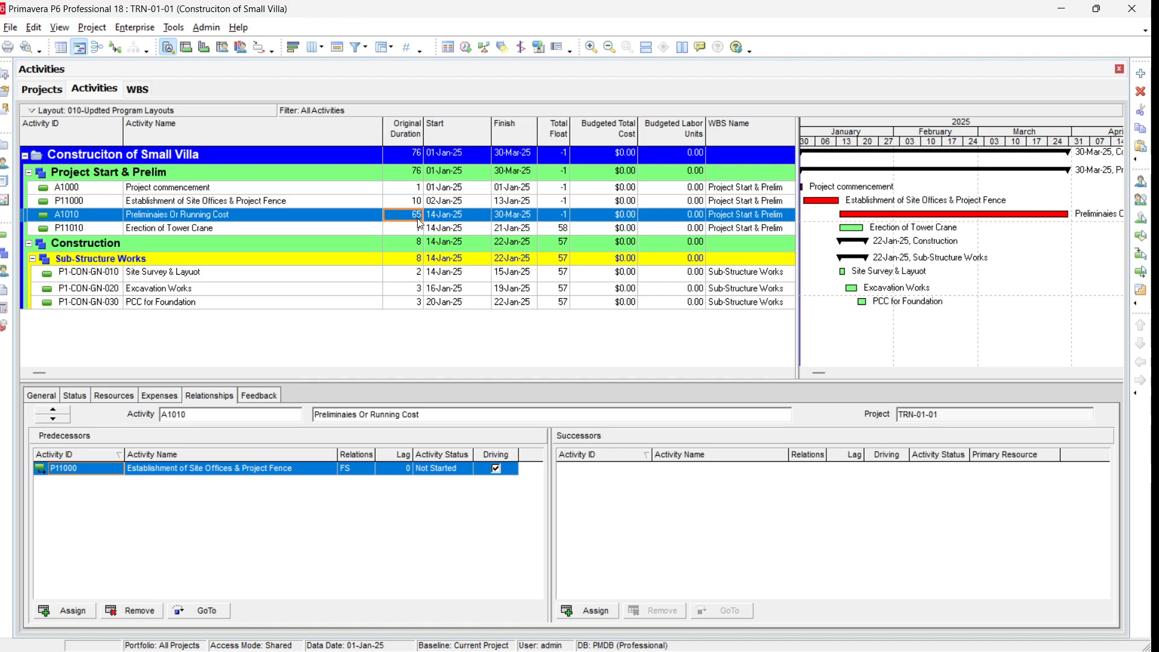
key(F9)
key(Return)
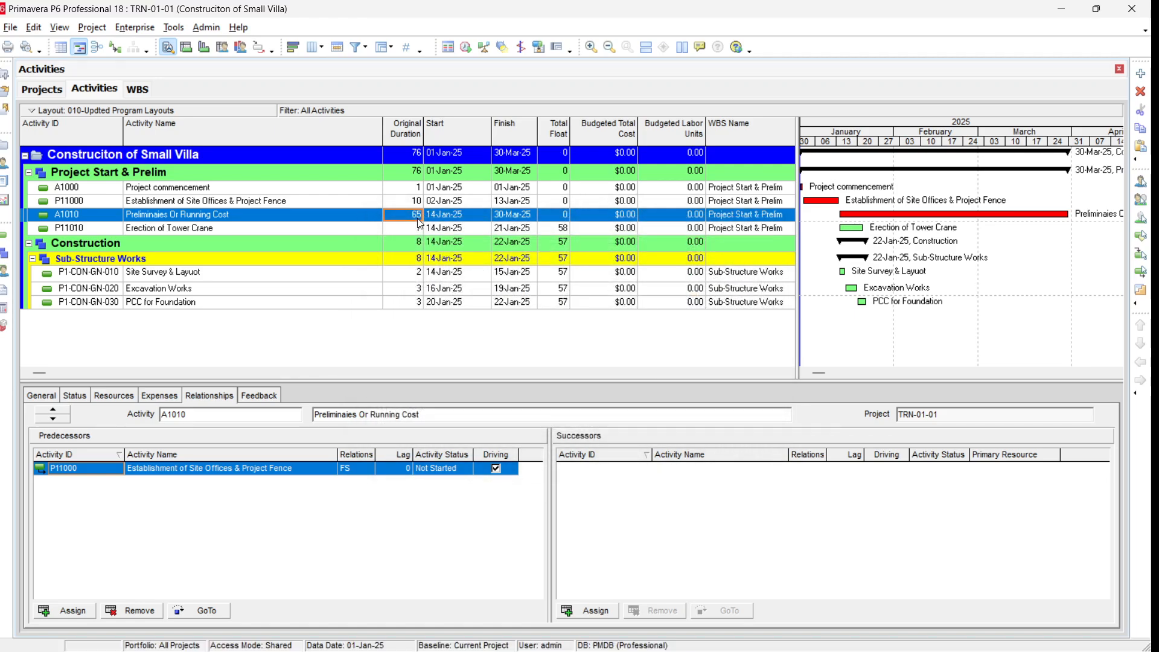